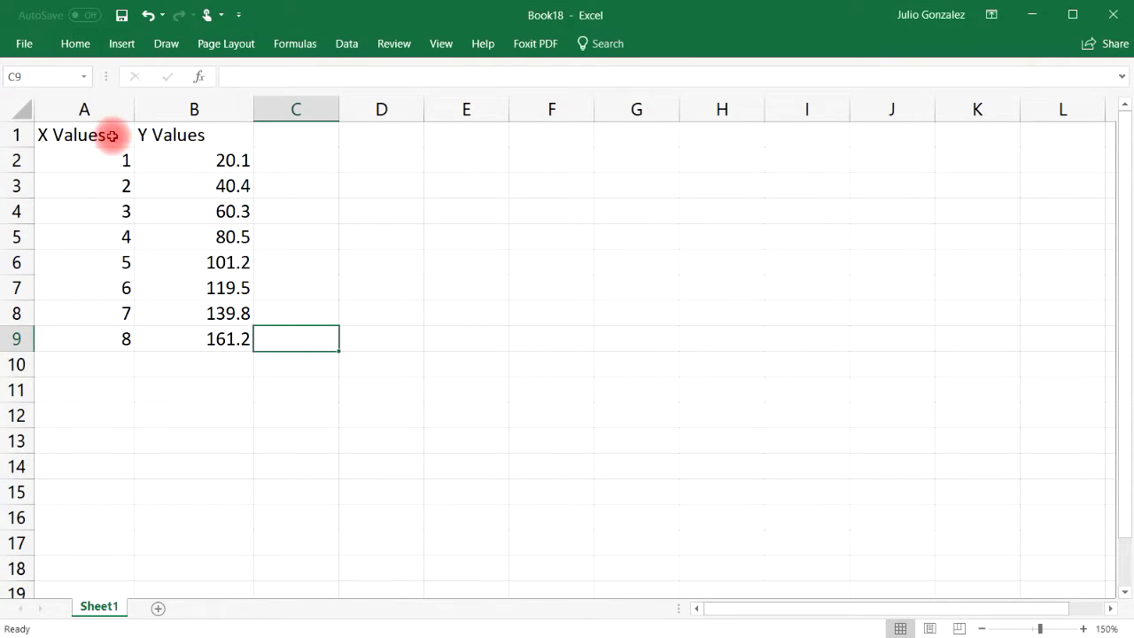
{"action": "left_click_drag", "start_coordinate": [109, 157], "coordinate": [124, 339]}
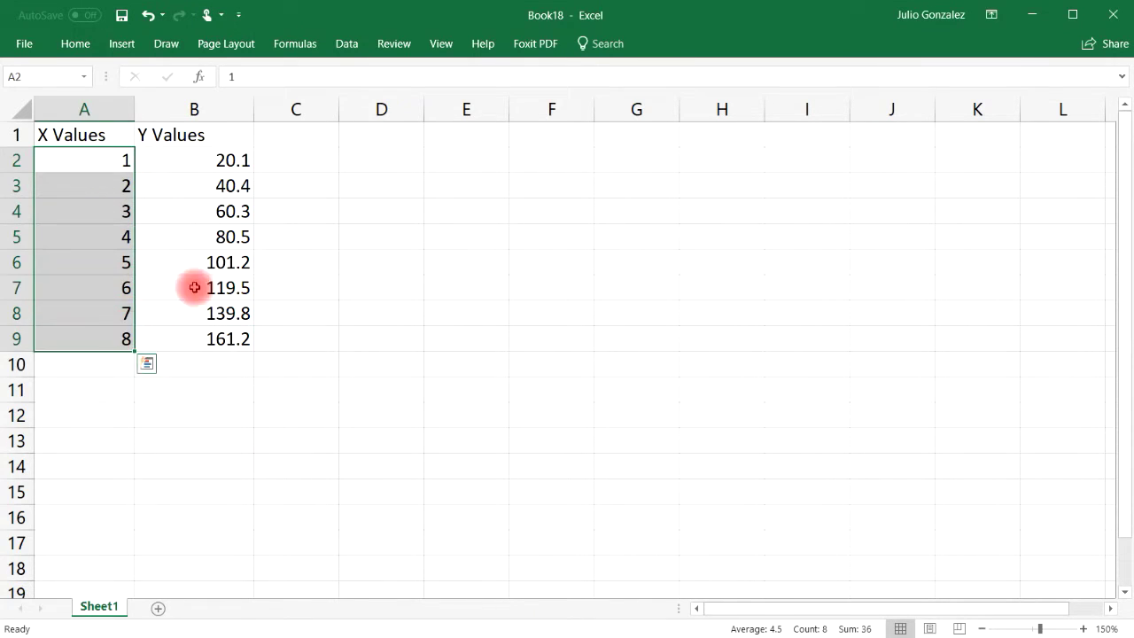
{"action": "left_click_drag", "start_coordinate": [246, 159], "coordinate": [244, 340]}
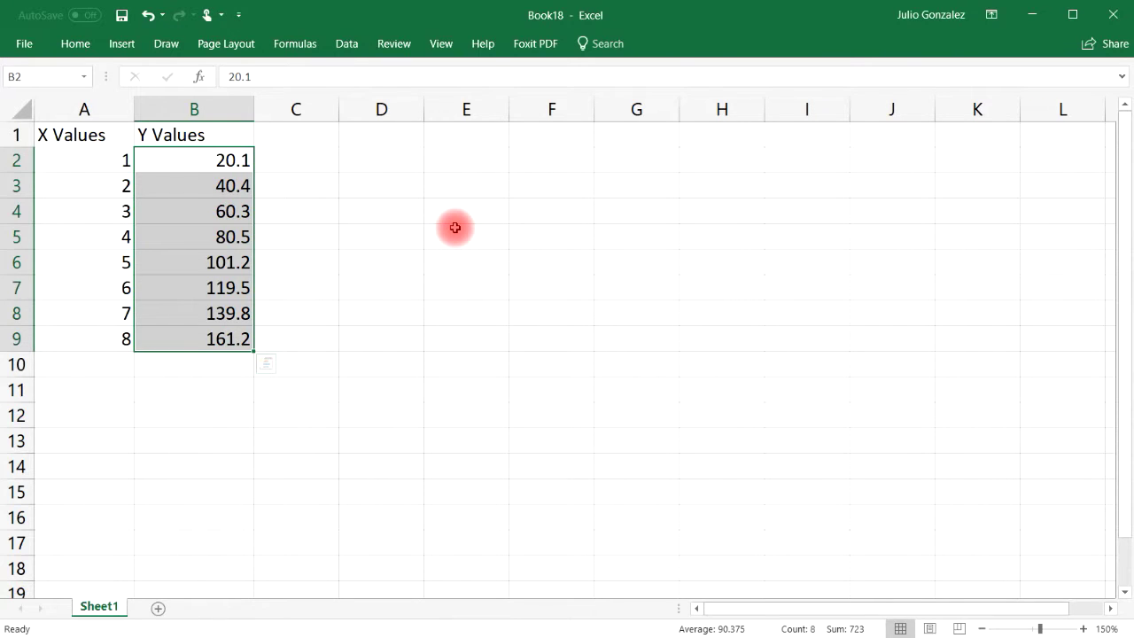
{"action": "left_click", "coordinate": [412, 256]}
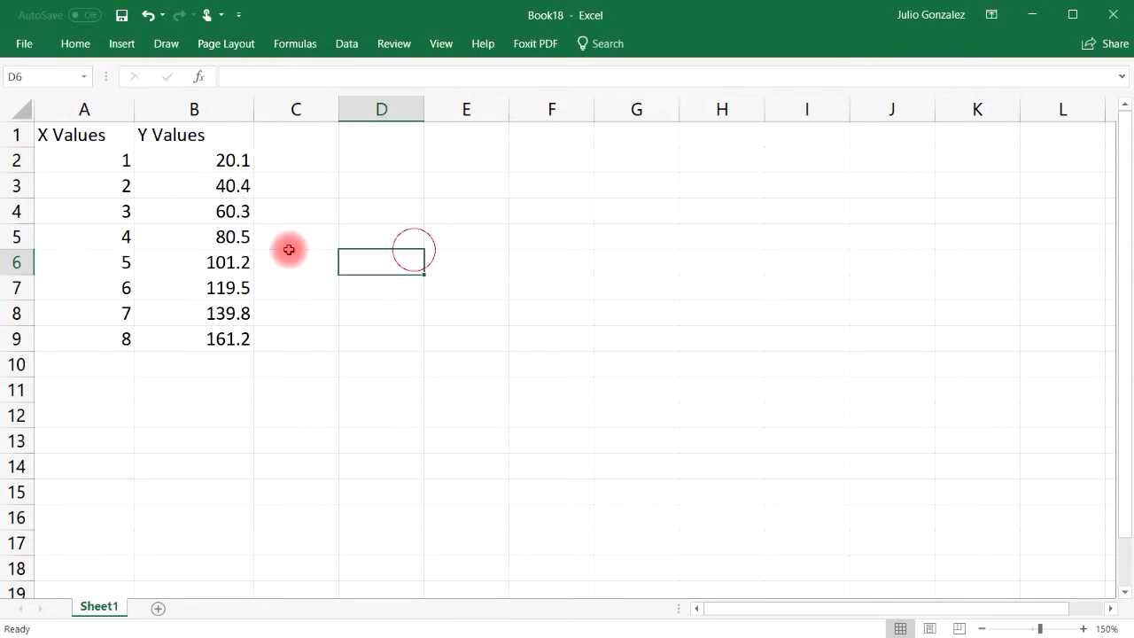
Step: Insert a Scatter with Smooth Lines and Markers chart from A2:B9 and move it clear of the data columns
{"action": "left_click", "coordinate": [75, 156]}
{"action": "left_click_drag", "start_coordinate": [76, 156], "coordinate": [226, 341]}
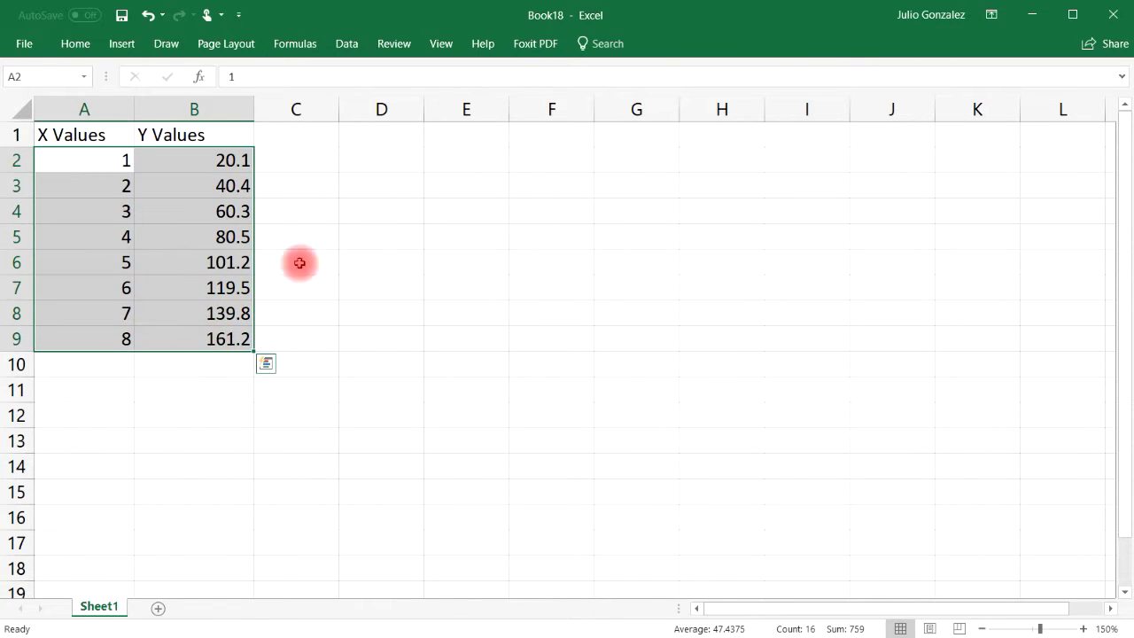
{"action": "left_click", "coordinate": [122, 49]}
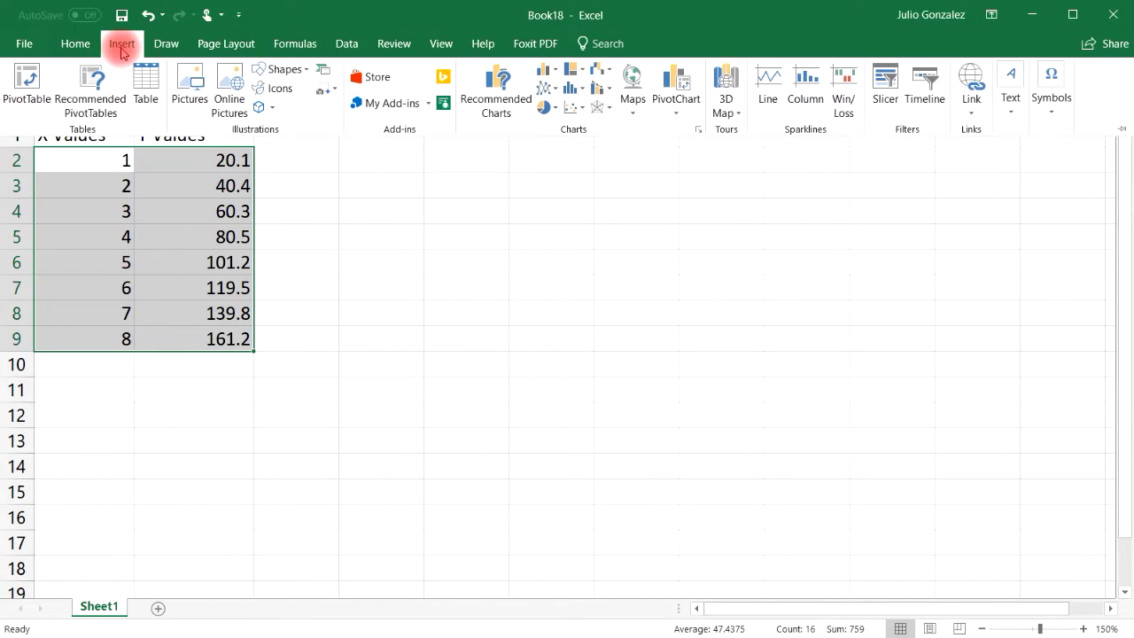
{"action": "left_click", "coordinate": [580, 115]}
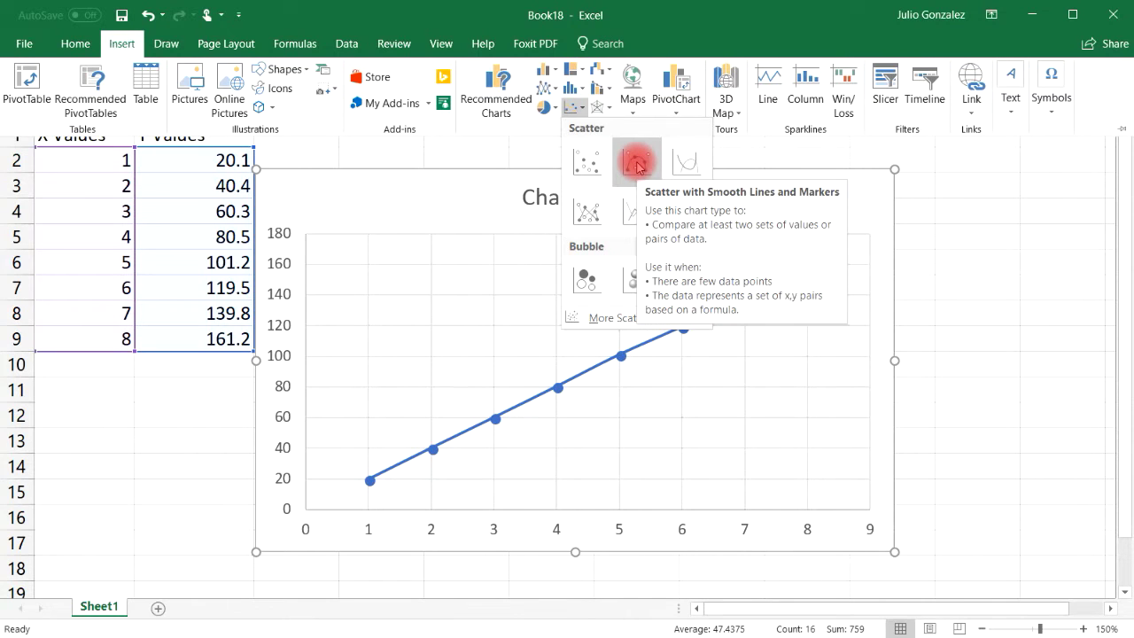
{"action": "left_click", "coordinate": [637, 162]}
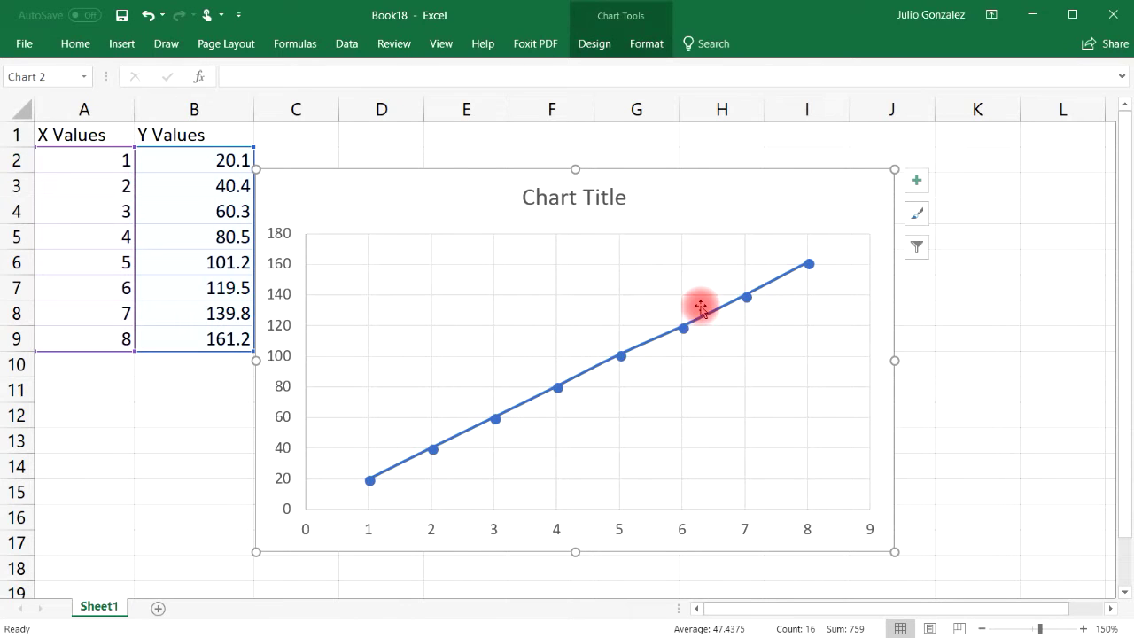
{"action": "left_click_drag", "start_coordinate": [792, 182], "coordinate": [917, 183]}
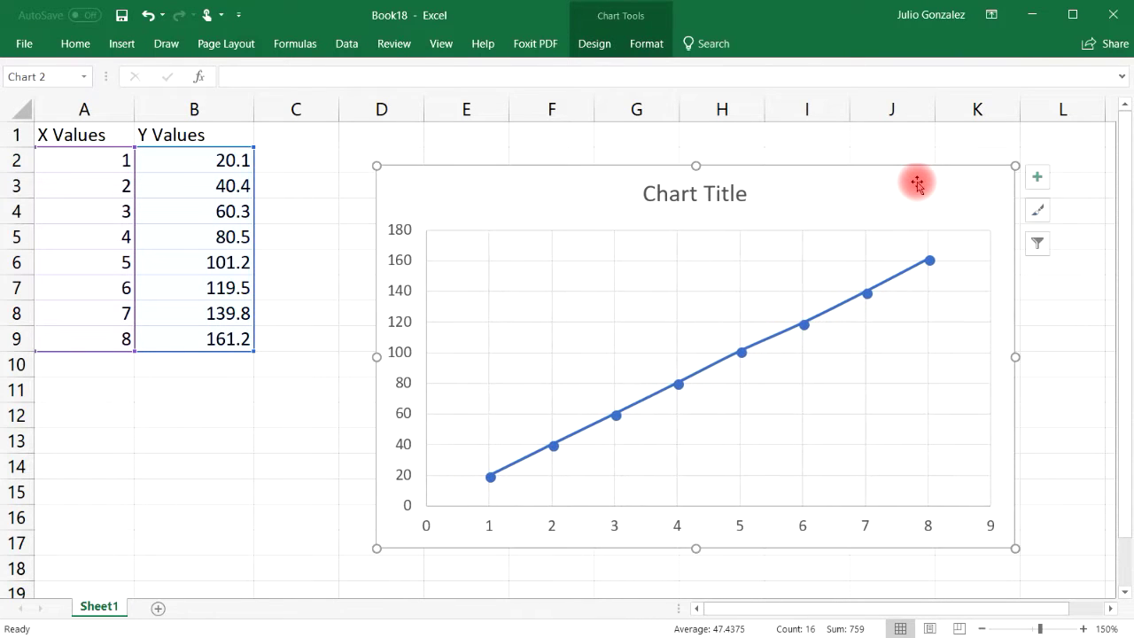
Step: Add axis titles to the chart for both the primary horizontal and primary vertical axes
{"action": "left_click", "coordinate": [1037, 177]}
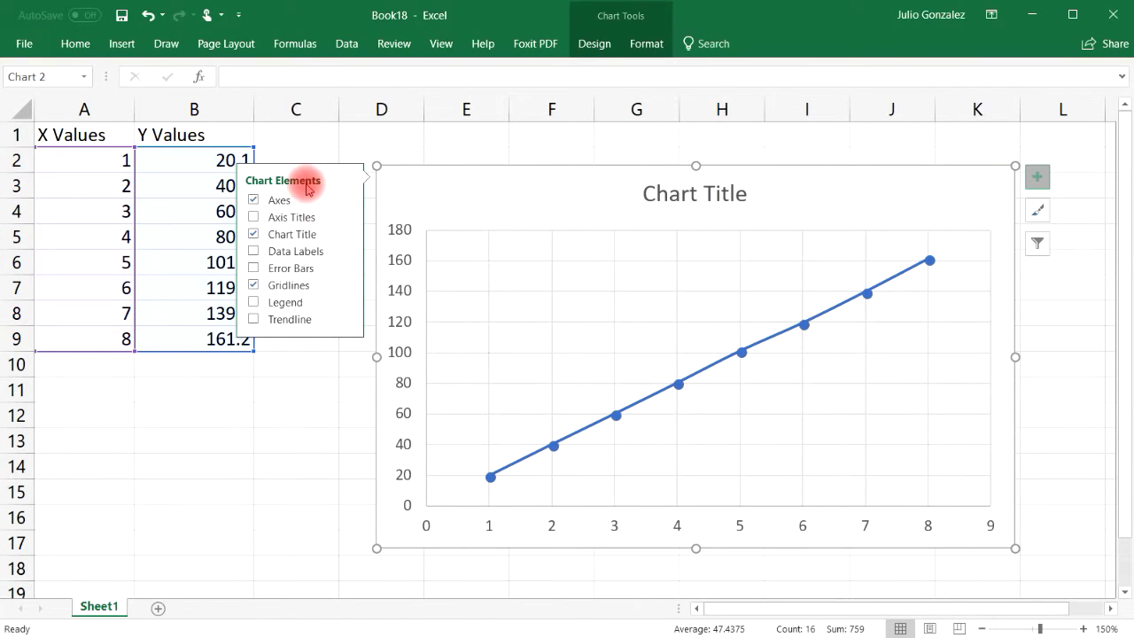
{"action": "left_click", "coordinate": [256, 218]}
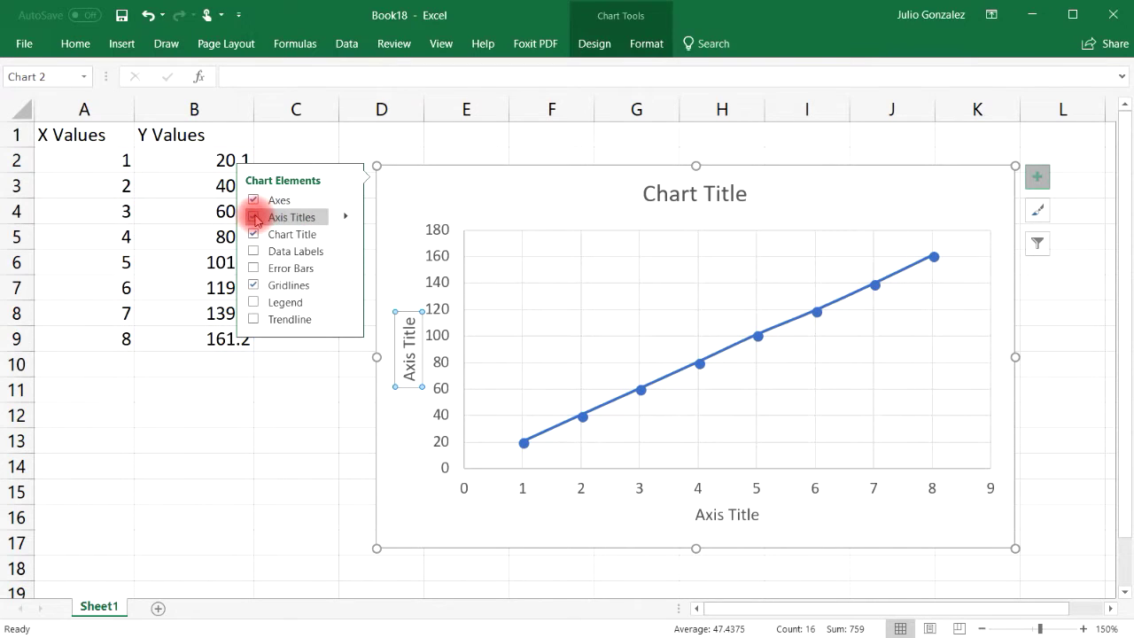
{"action": "left_click", "coordinate": [347, 217]}
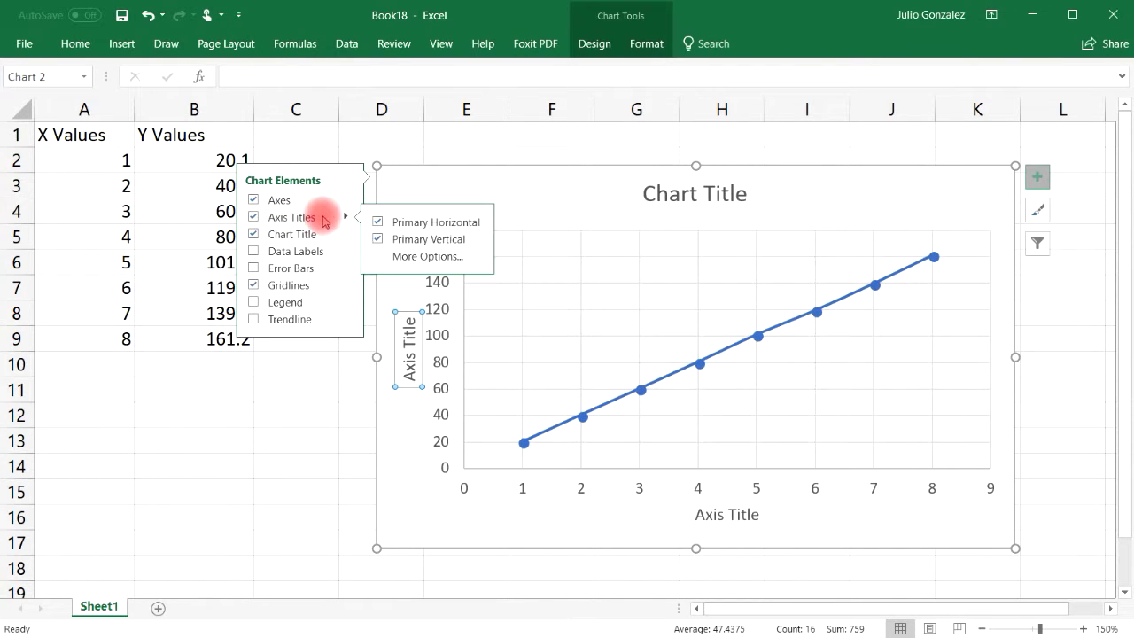
Step: Add data labels to the chart points, try out the placement options, and place the labels to the right of the markers
{"action": "left_click", "coordinate": [270, 252]}
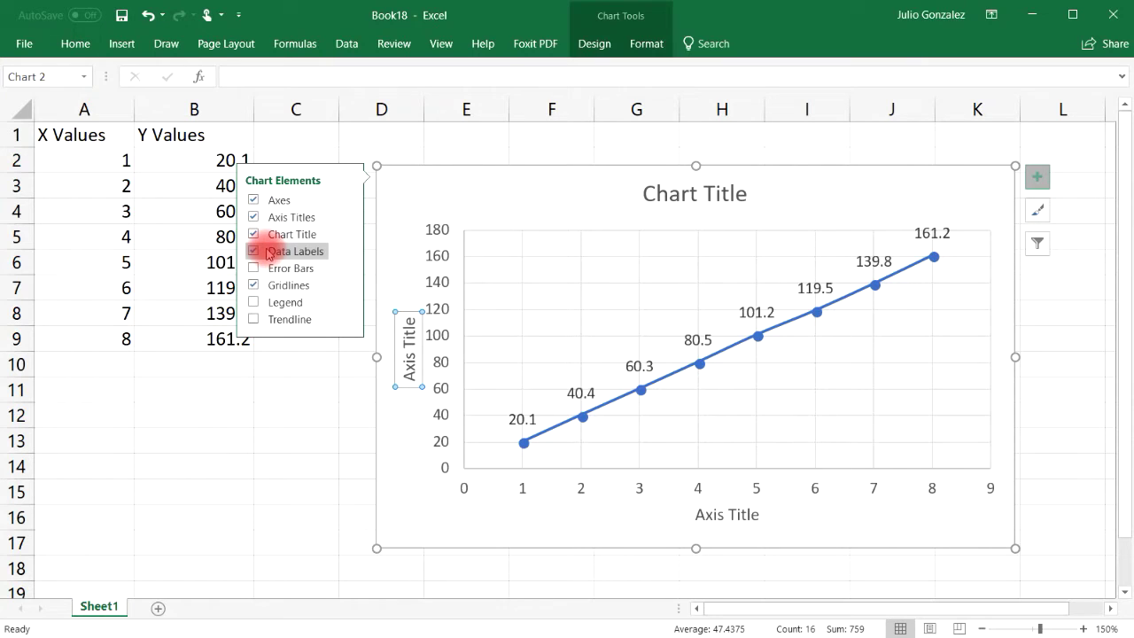
{"action": "left_click", "coordinate": [346, 256]}
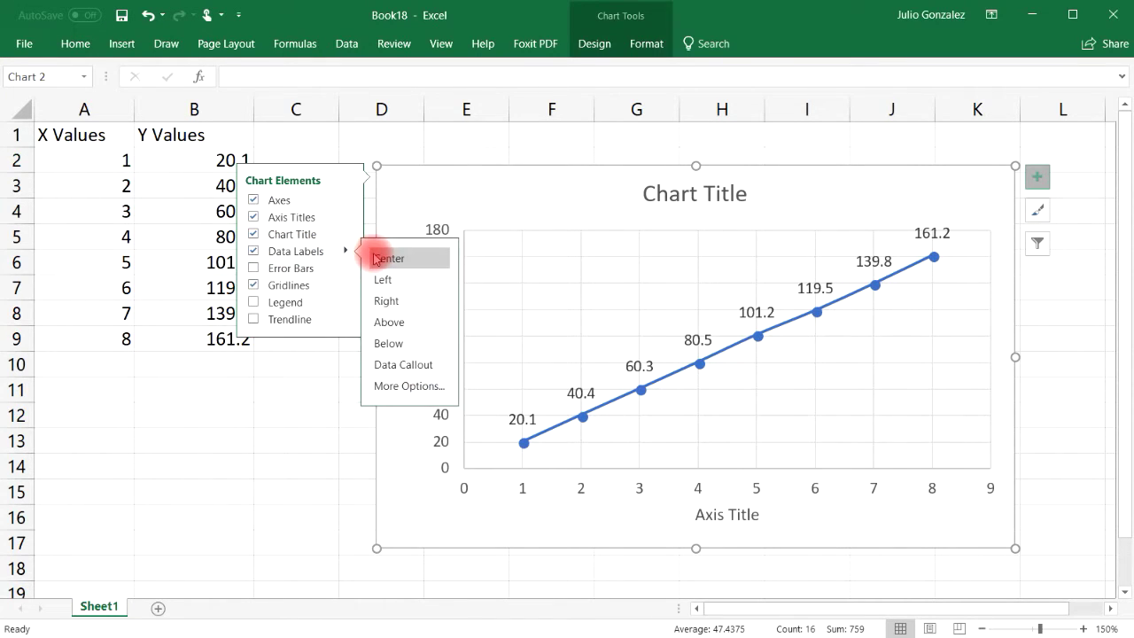
{"action": "left_click", "coordinate": [374, 258]}
{"action": "left_click", "coordinate": [382, 281]}
{"action": "left_click", "coordinate": [383, 301]}
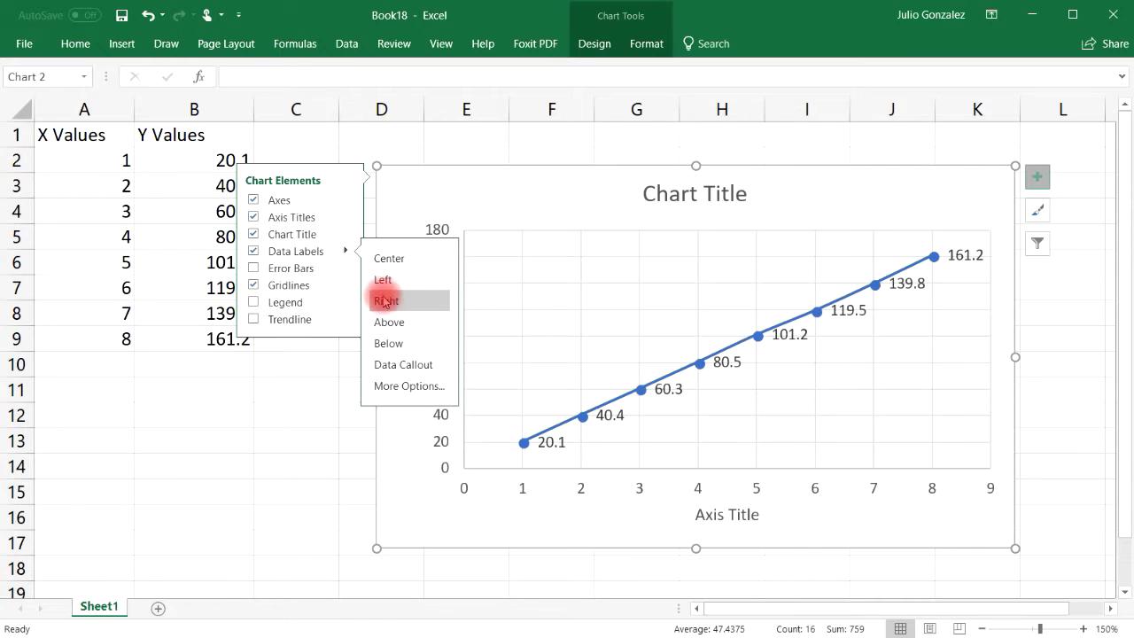
{"action": "left_click", "coordinate": [385, 325]}
{"action": "left_click", "coordinate": [388, 345]}
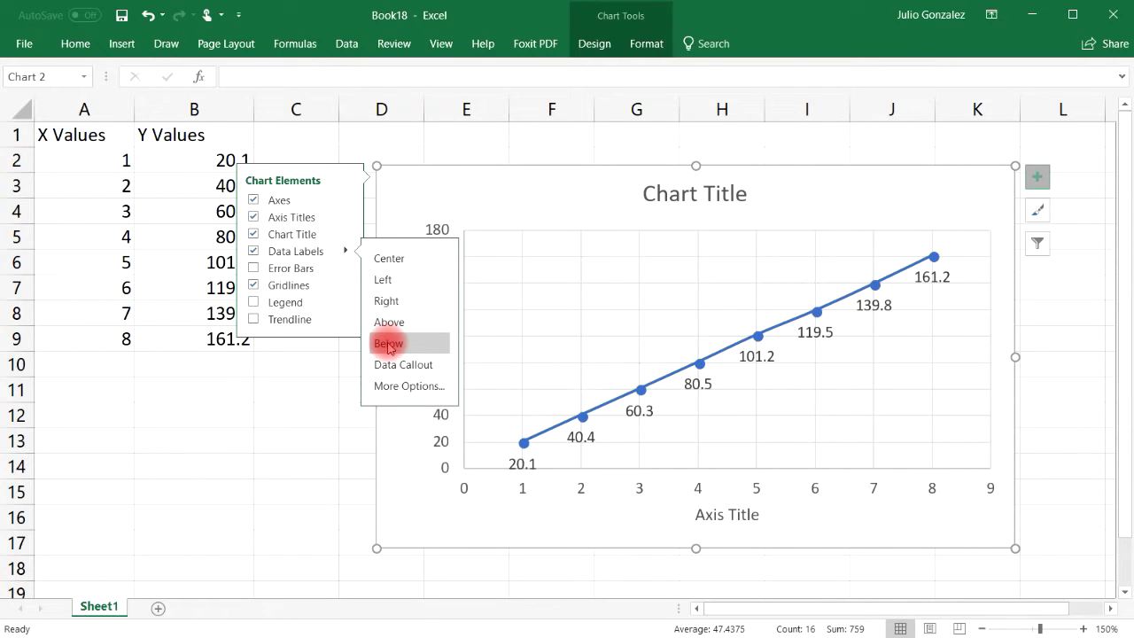
{"action": "left_click", "coordinate": [395, 365]}
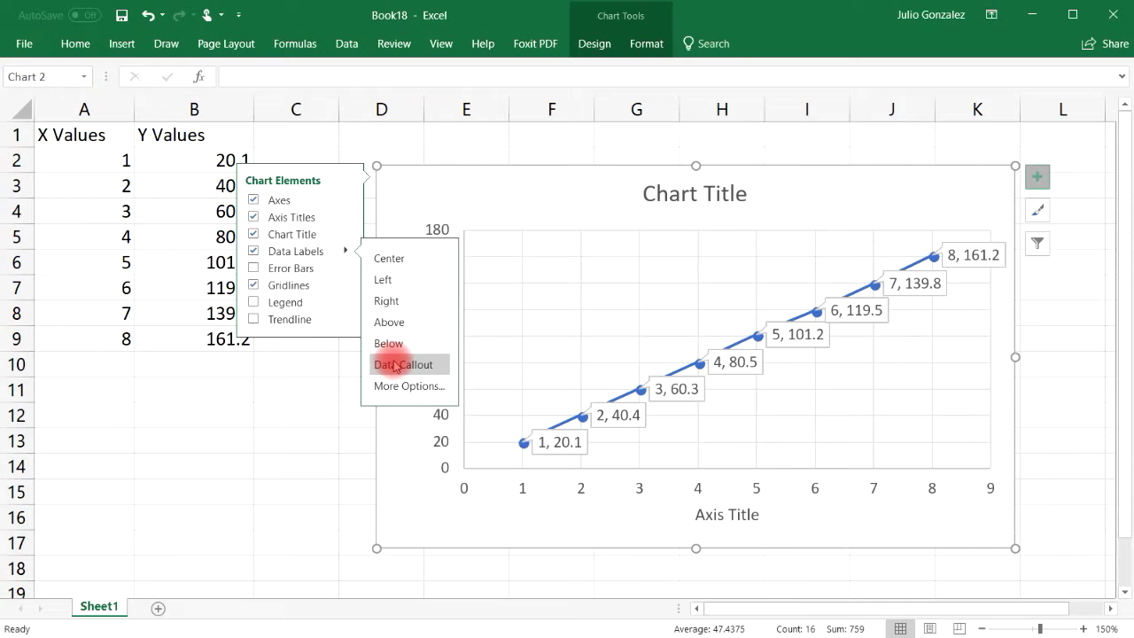
{"action": "left_click", "coordinate": [389, 320]}
{"action": "left_click", "coordinate": [398, 302]}
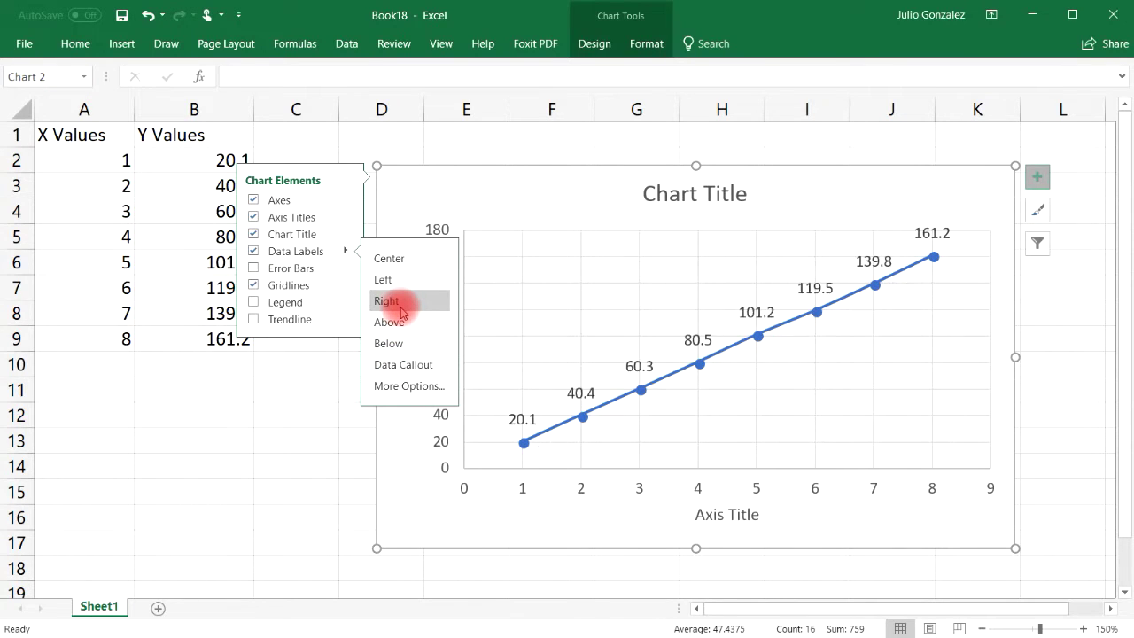
{"action": "left_click", "coordinate": [408, 305]}
{"action": "key", "text": "Escape"}
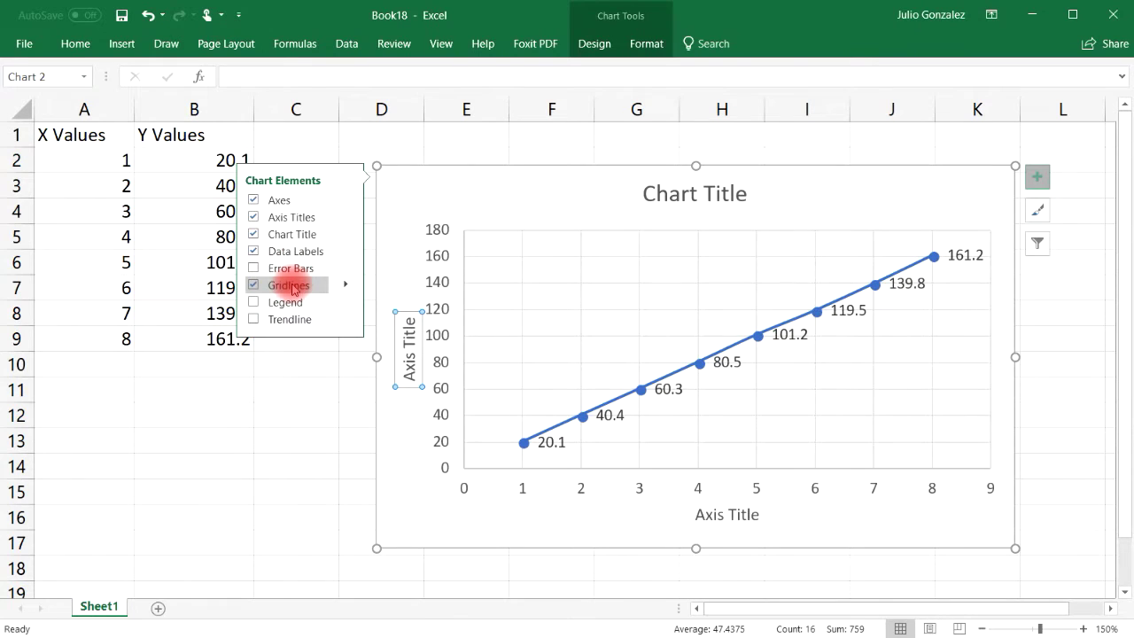
Step: Try the primary minor horizontal and vertical gridlines, and reset the chart to major horizontal gridlines only
{"action": "left_click", "coordinate": [347, 285]}
{"action": "left_click", "coordinate": [377, 324]}
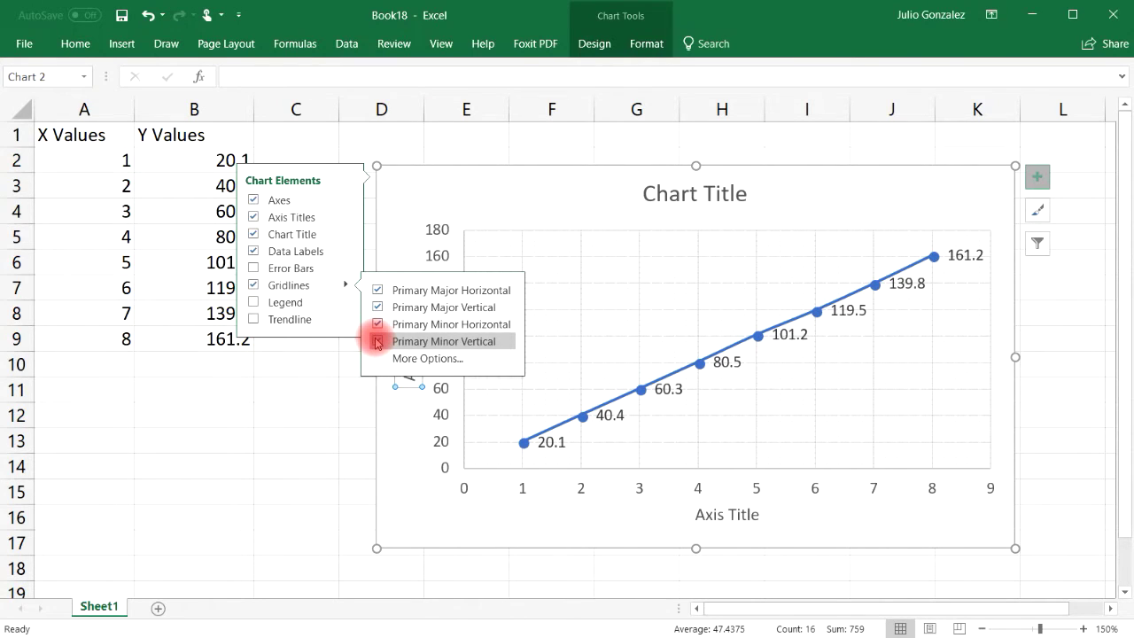
{"action": "left_click", "coordinate": [376, 342]}
{"action": "left_click", "coordinate": [376, 325]}
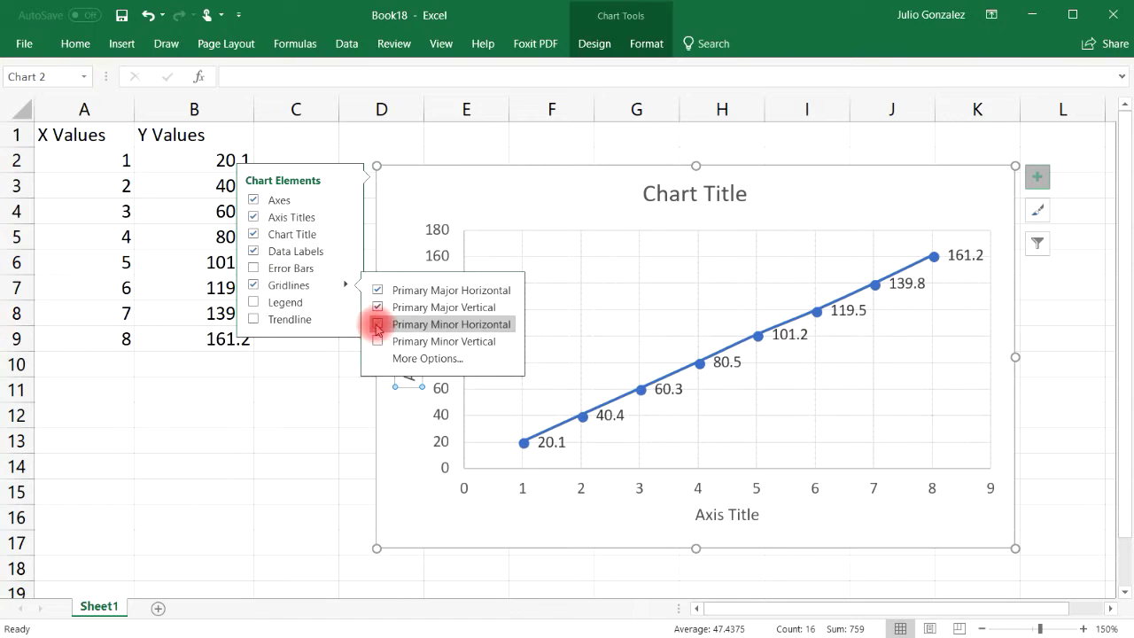
{"action": "left_click", "coordinate": [254, 286]}
{"action": "left_click", "coordinate": [252, 285]}
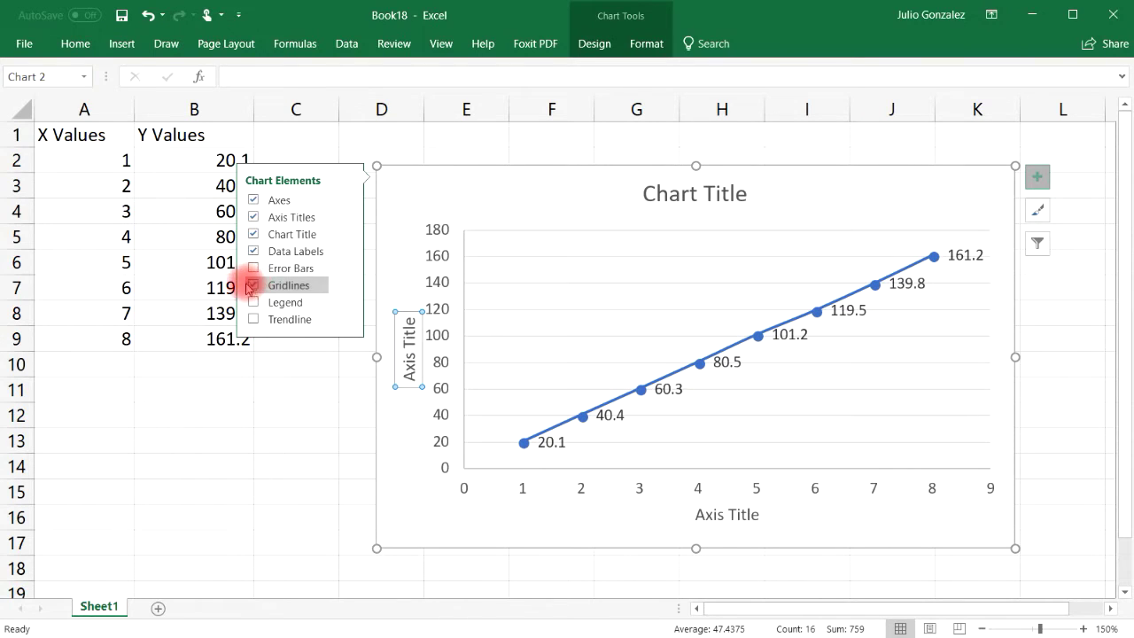
Step: Show the chart's legend and hide it again
{"action": "left_click", "coordinate": [253, 304]}
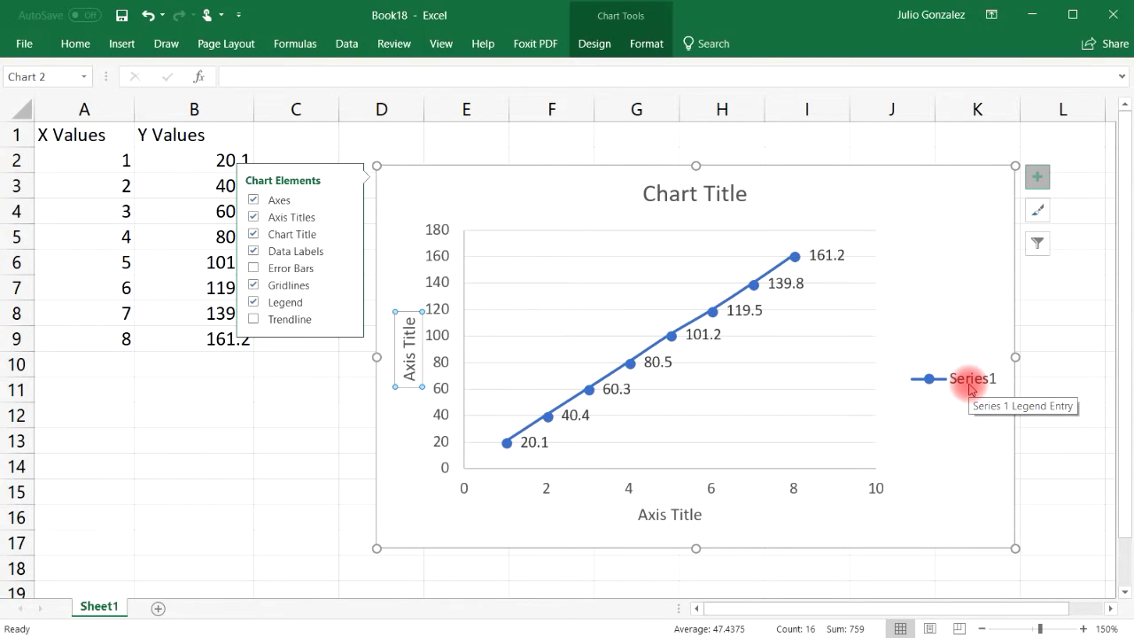
{"action": "left_click", "coordinate": [252, 304]}
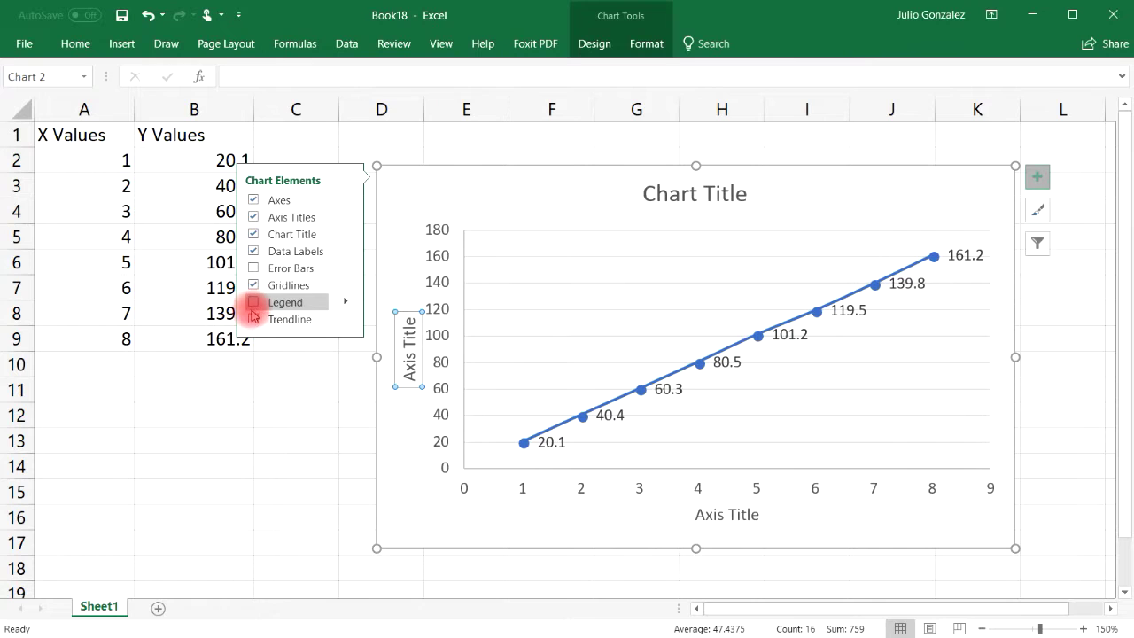
Step: Add a linear trendline that displays its equation and R-squared value, and place that label above the plot beside the chart title
{"action": "left_click", "coordinate": [253, 319]}
{"action": "left_click", "coordinate": [346, 318]}
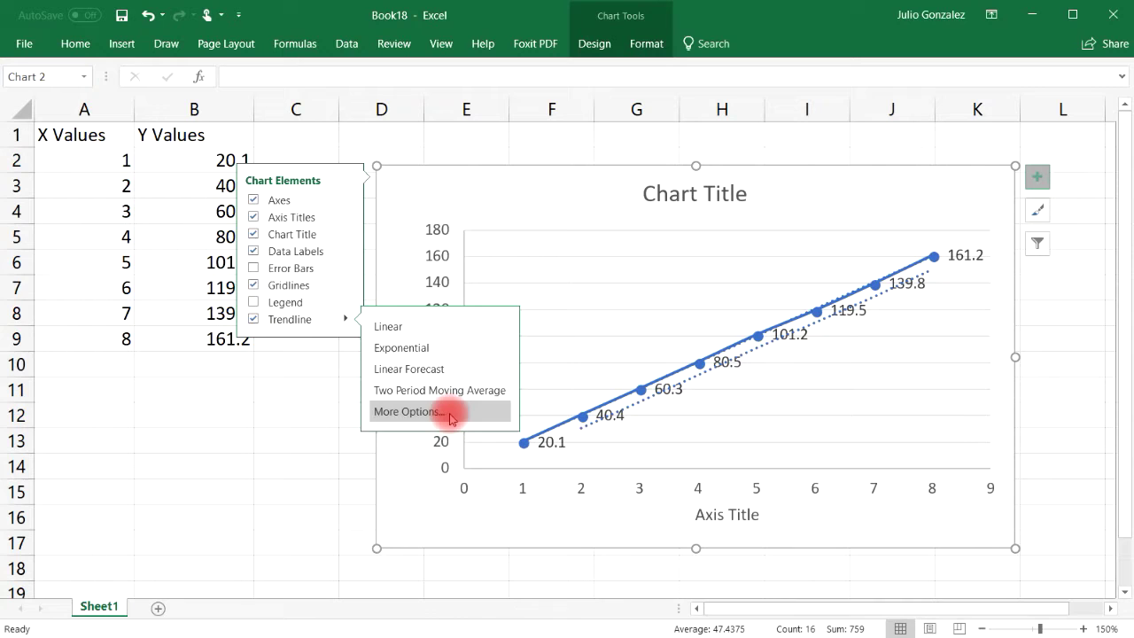
{"action": "key", "text": "Escape"}
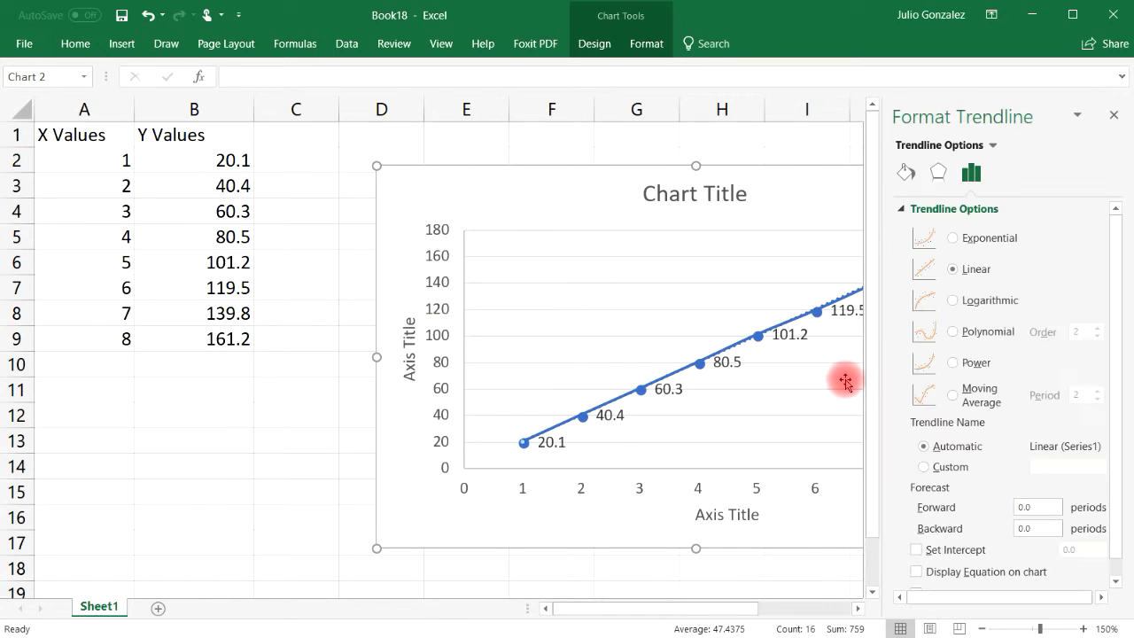
{"action": "left_click_drag", "start_coordinate": [1119, 299], "coordinate": [1113, 322]}
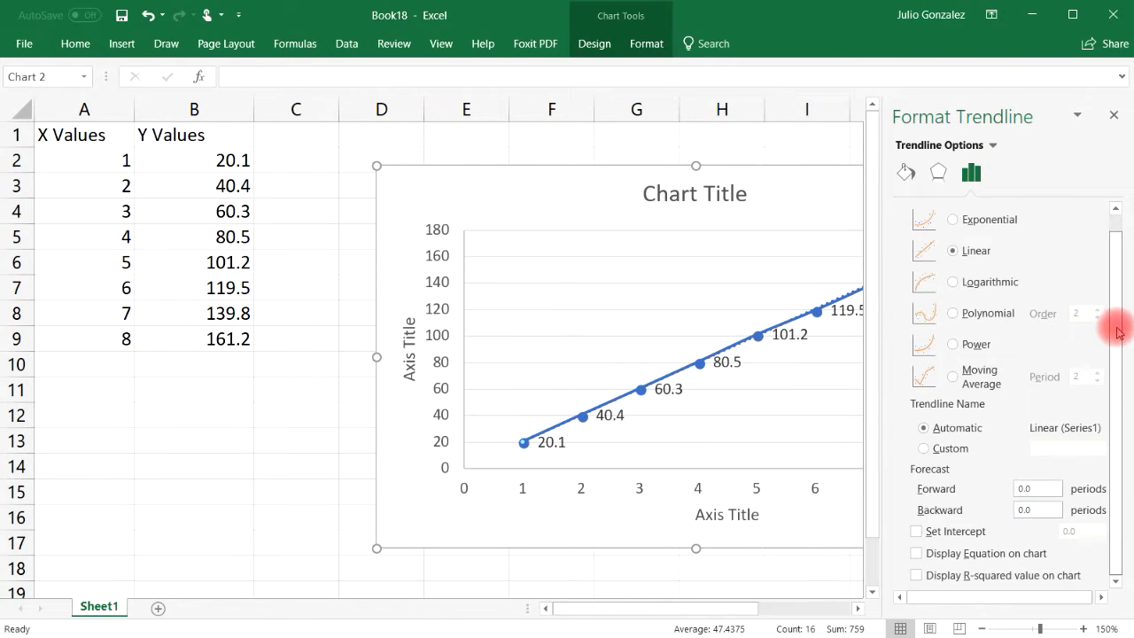
{"action": "left_click", "coordinate": [917, 553]}
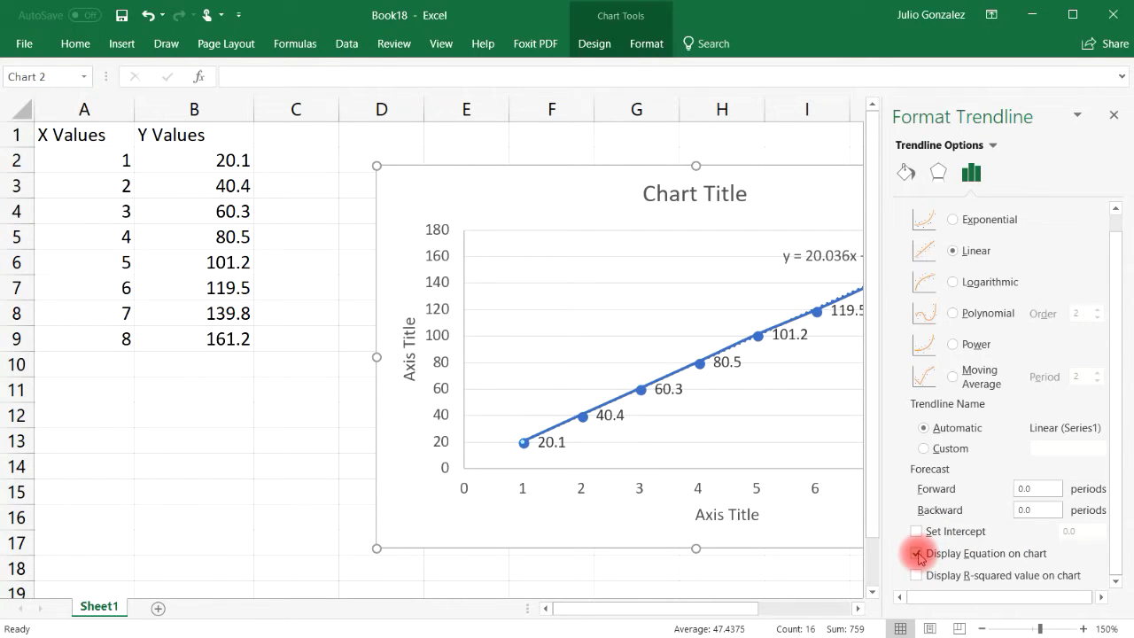
{"action": "left_click", "coordinate": [917, 575]}
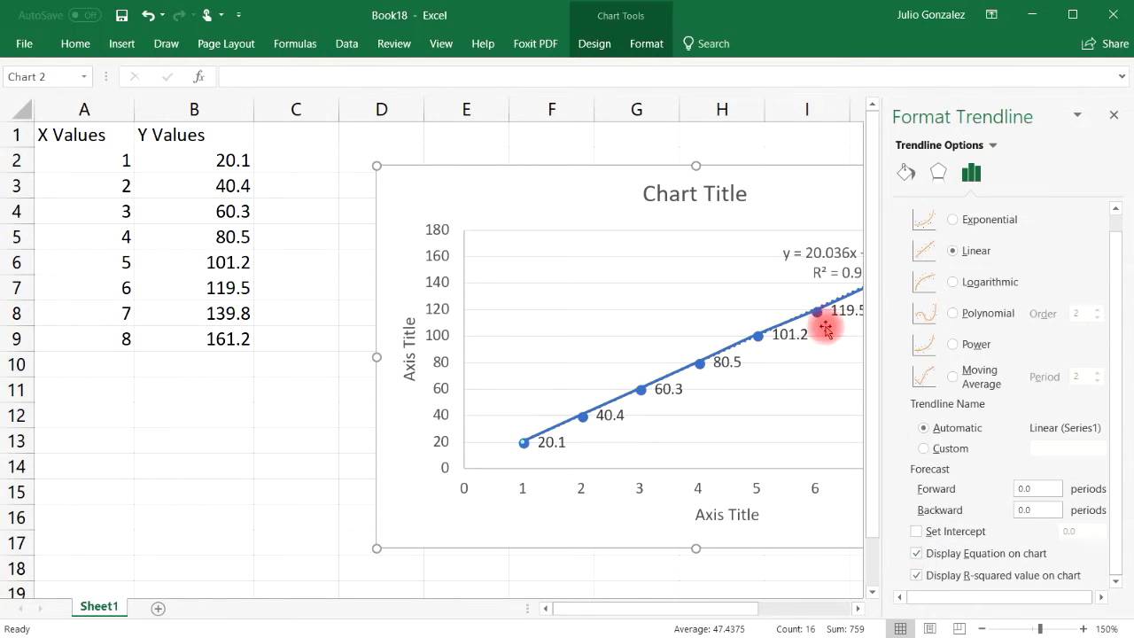
{"action": "left_click_drag", "start_coordinate": [808, 254], "coordinate": [486, 195]}
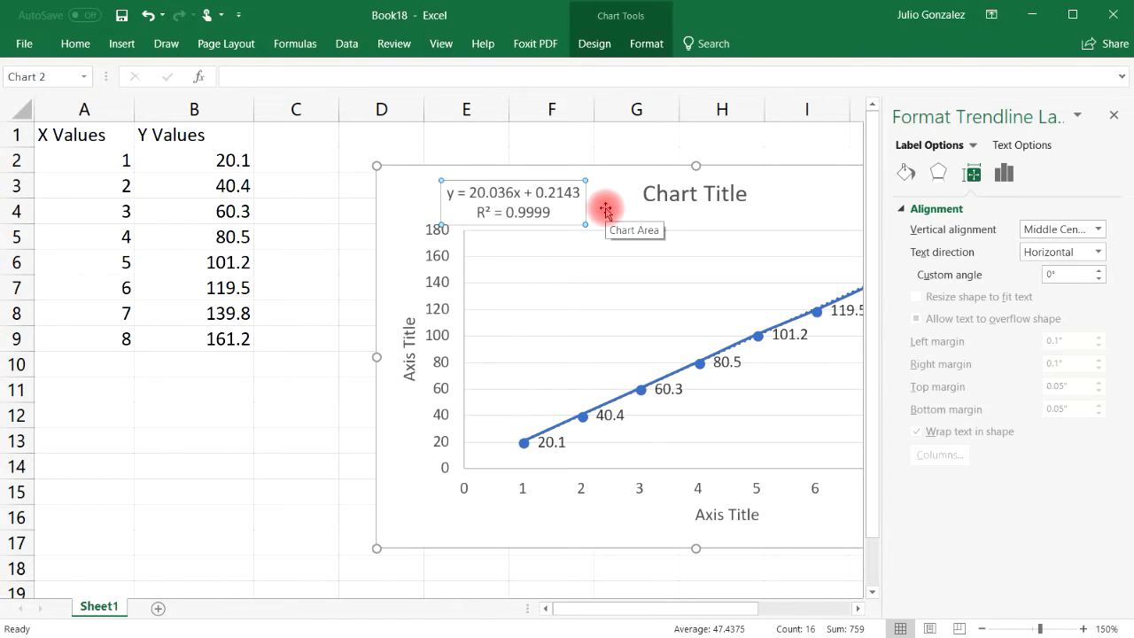
{"action": "left_click", "coordinate": [1114, 115]}
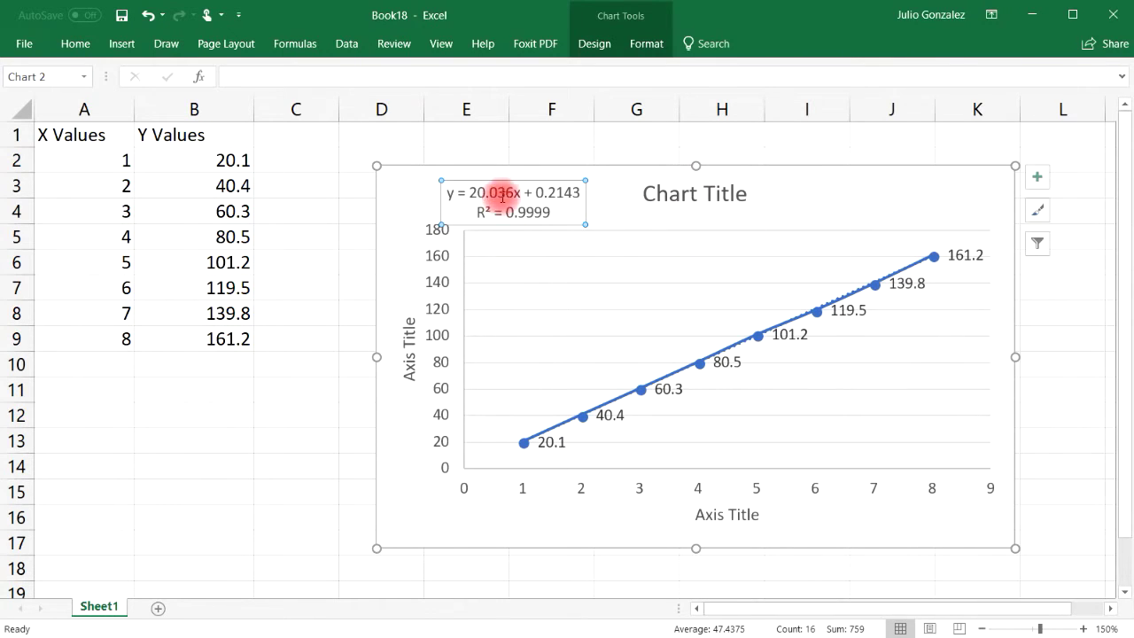
Step: Replace the chart title's text with "Y vs X"
{"action": "left_click", "coordinate": [720, 200]}
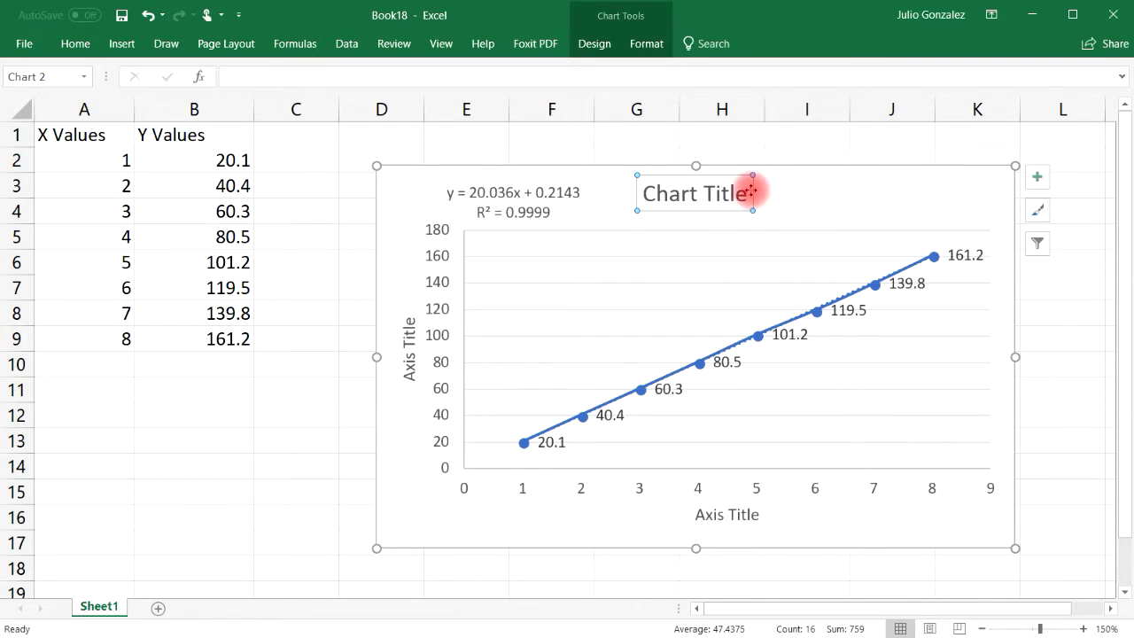
{"action": "left_click", "coordinate": [749, 191]}
{"action": "key", "text": "BackSpace"}
{"action": "key", "text": "BackSpace"}
{"action": "key", "text": "BackSpace"}
{"action": "key", "text": "BackSpace"}
{"action": "key", "text": "BackSpace"}
{"action": "key", "text": "BackSpace"}
{"action": "key", "text": "BackSpace"}
{"action": "key", "text": "BackSpace"}
{"action": "key", "text": "BackSpace"}
{"action": "key", "text": "BackSpace"}
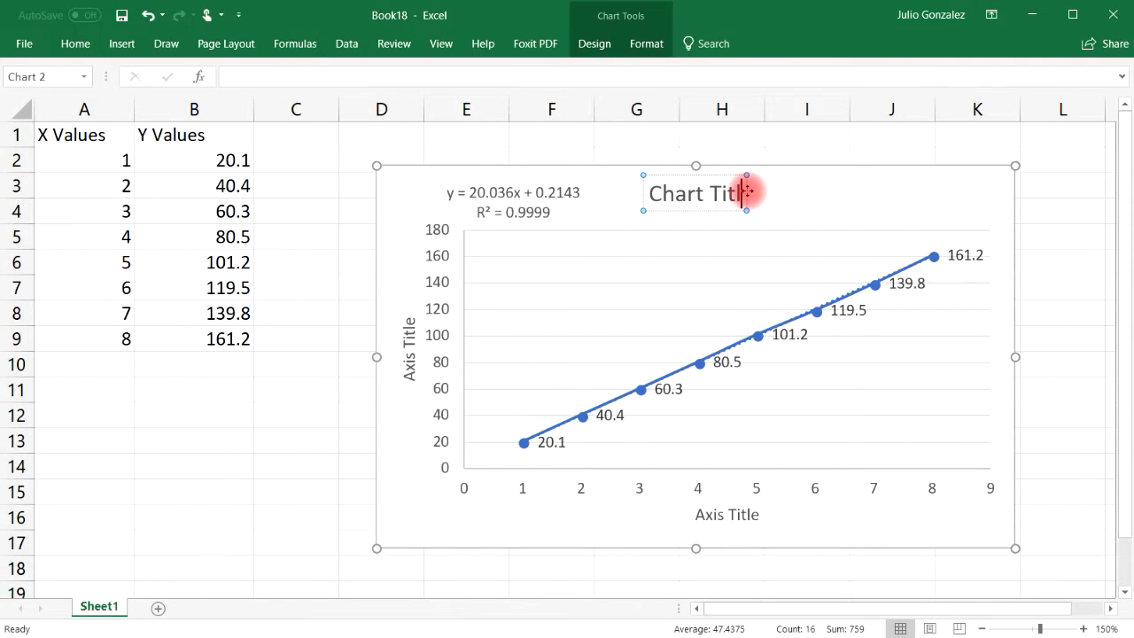
{"action": "key", "text": "BackSpace"}
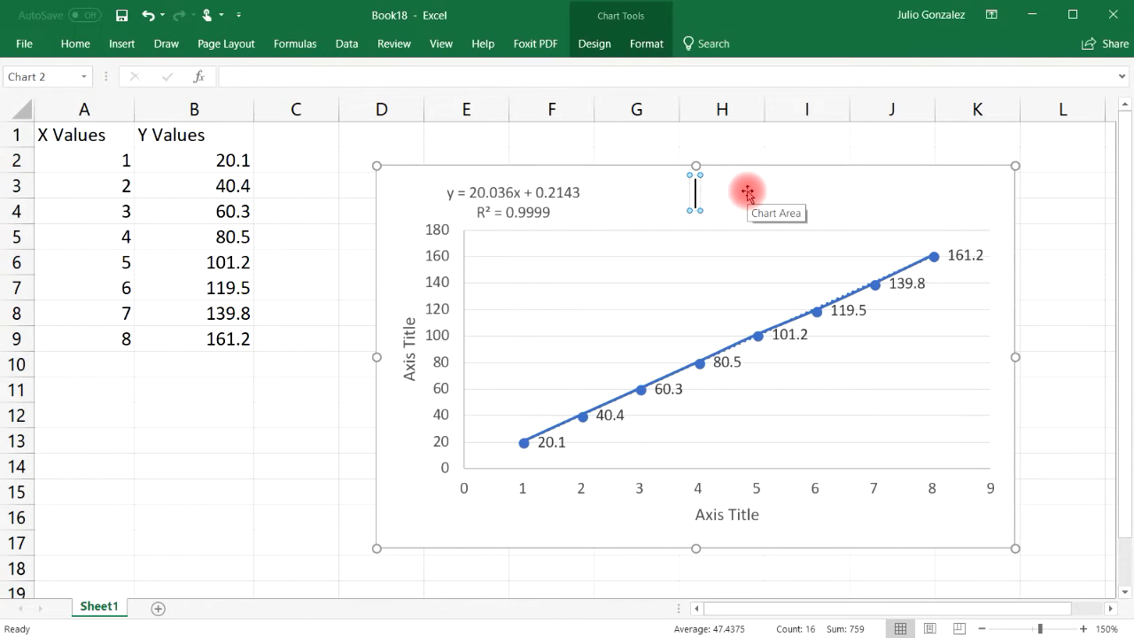
{"action": "type", "text": "Y vs X"}
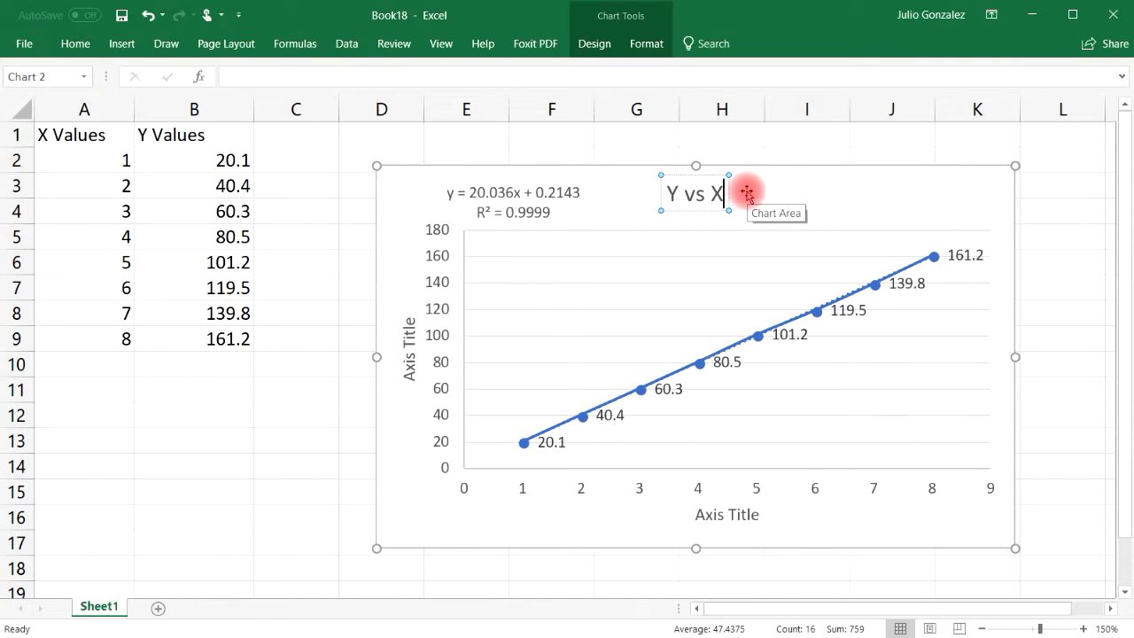
Step: Replace the horizontal axis title's text with "X Values"
{"action": "left_click", "coordinate": [754, 515]}
{"action": "double_click", "coordinate": [754, 515]}
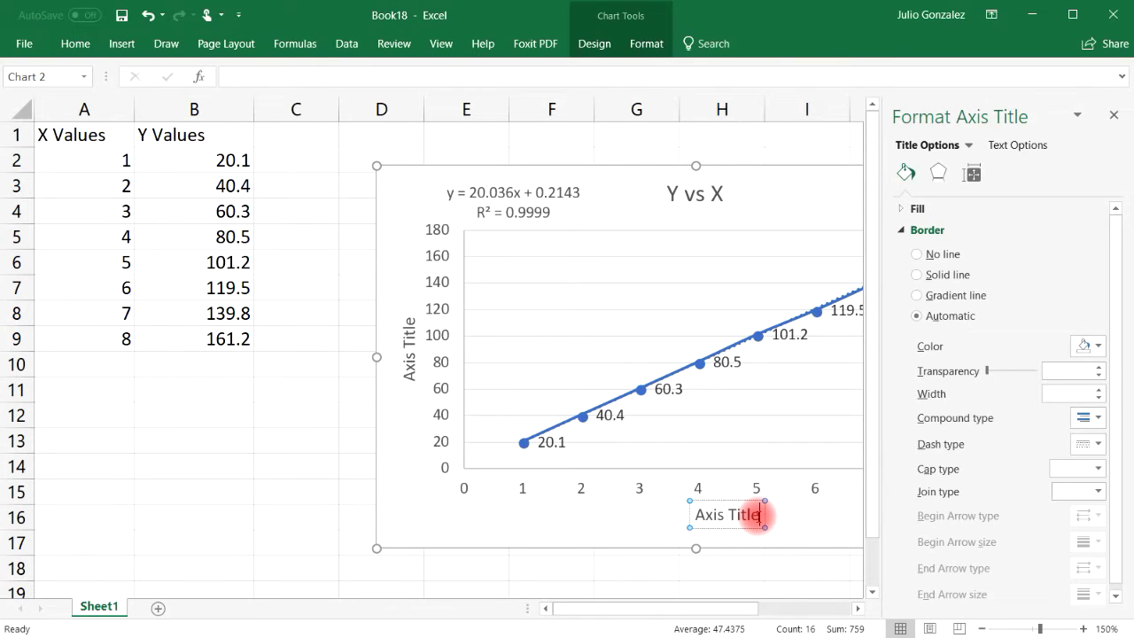
{"action": "key", "text": "BackSpace"}
{"action": "key", "text": "BackSpace"}
{"action": "key", "text": "BackSpace"}
{"action": "key", "text": "BackSpace"}
{"action": "key", "text": "BackSpace"}
{"action": "key", "text": "BackSpace"}
{"action": "key", "text": "BackSpace"}
{"action": "key", "text": "BackSpace"}
{"action": "key", "text": "BackSpace"}
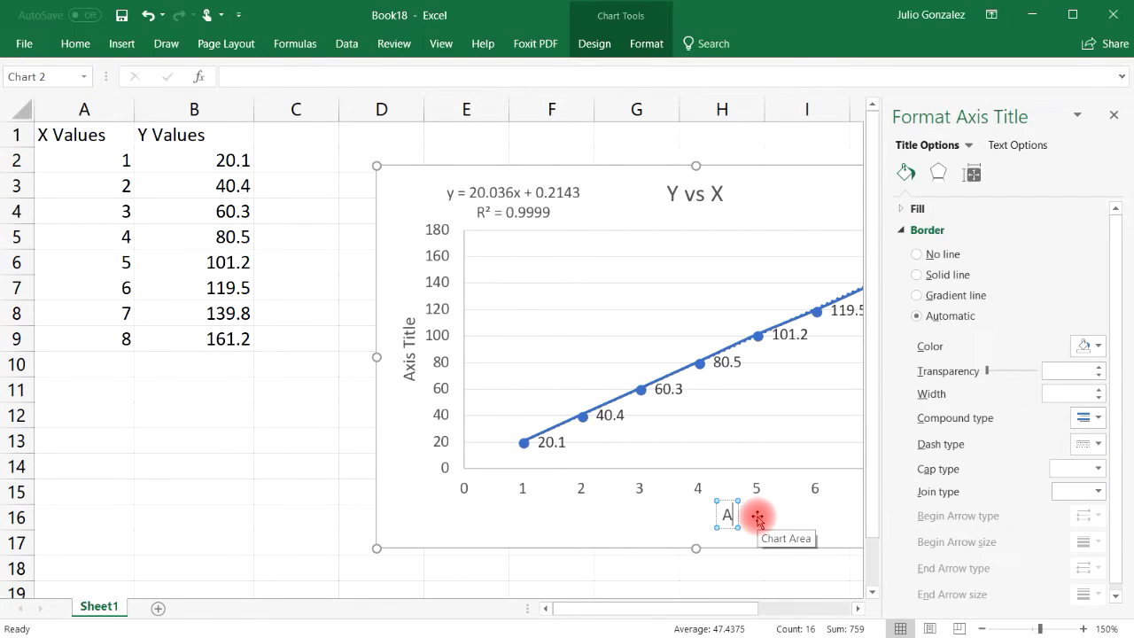
{"action": "type", "text": "X Values"}
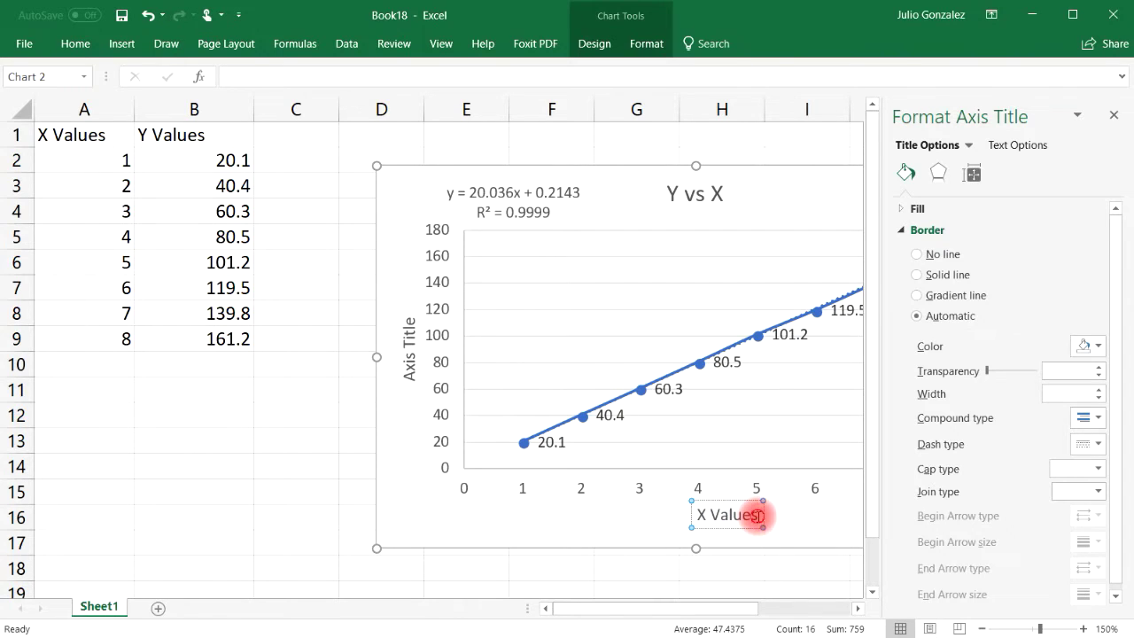
Step: Change the font color of the horizontal axis title to red
{"action": "left_click_drag", "start_coordinate": [758, 514], "coordinate": [708, 520]}
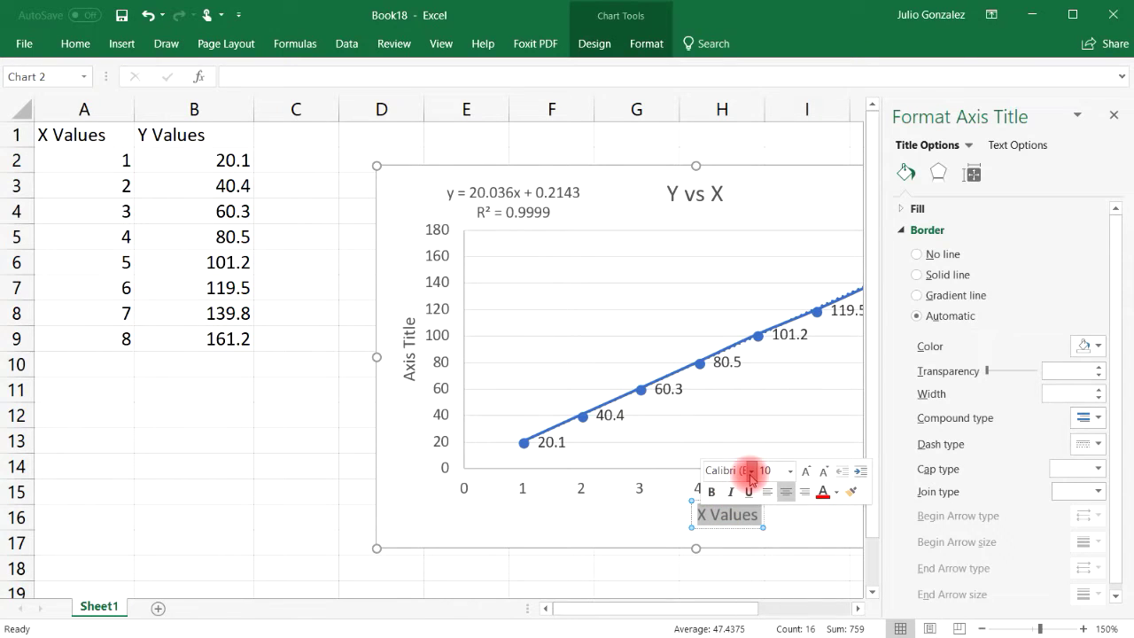
{"action": "left_click", "coordinate": [791, 470]}
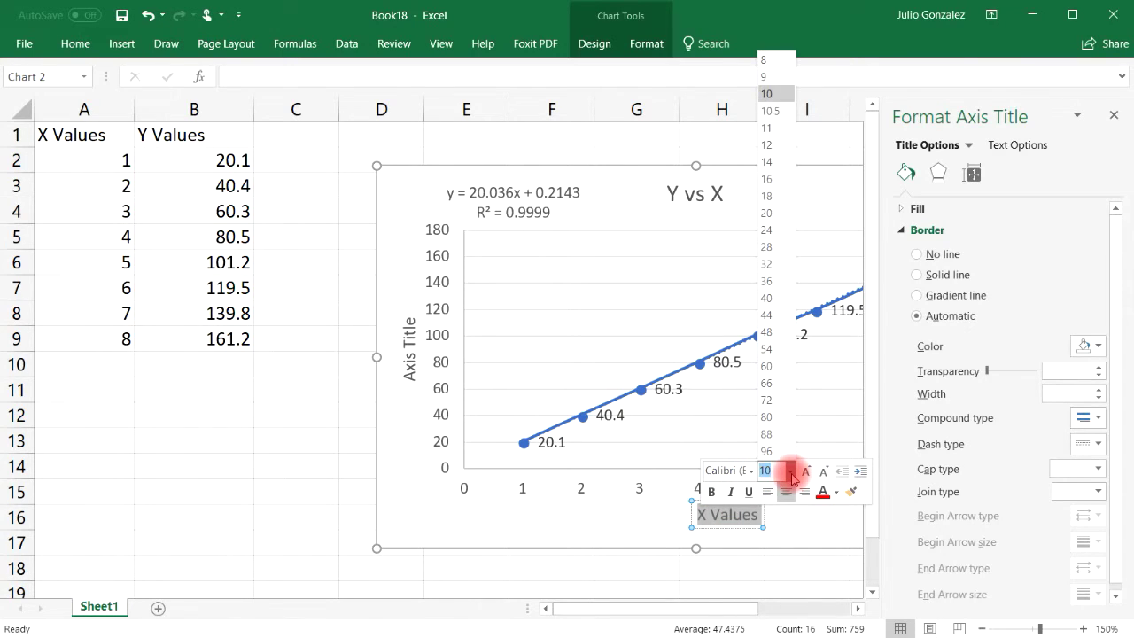
{"action": "left_click", "coordinate": [823, 491]}
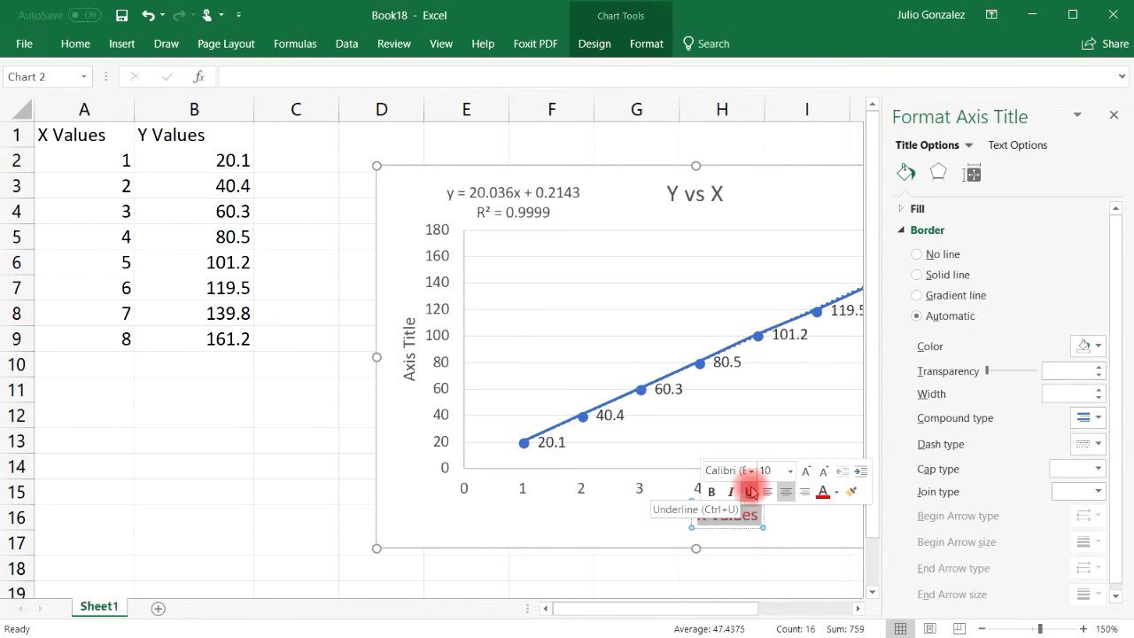
Step: Replace the vertical axis title's text with "Y Values" and give the title a solid-line border
{"action": "left_click", "coordinate": [414, 346]}
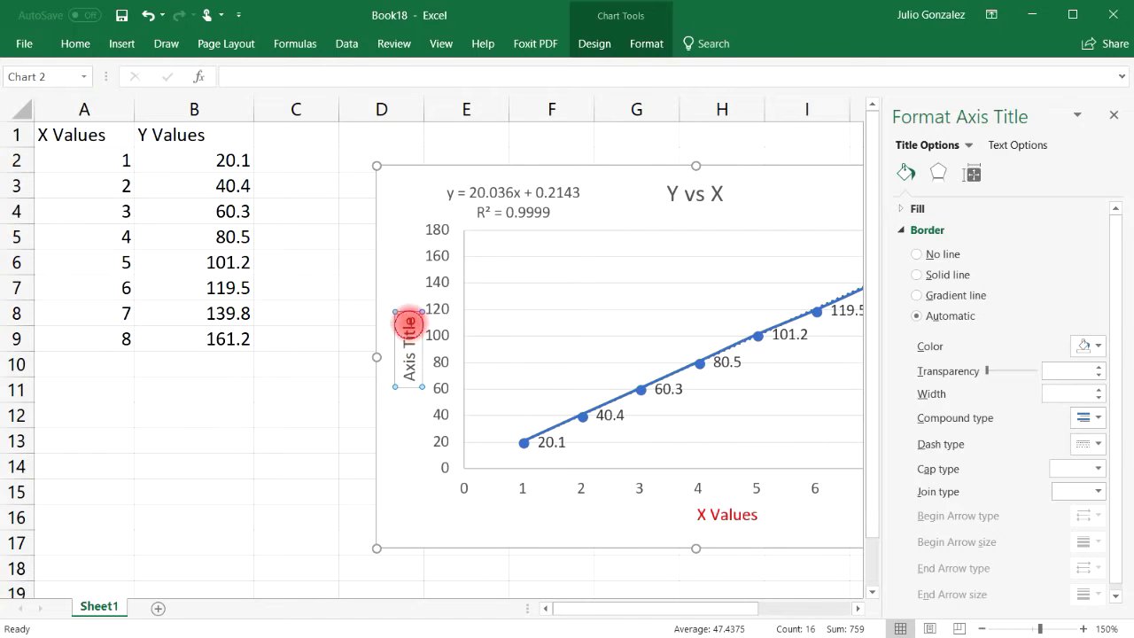
{"action": "left_click", "coordinate": [409, 324]}
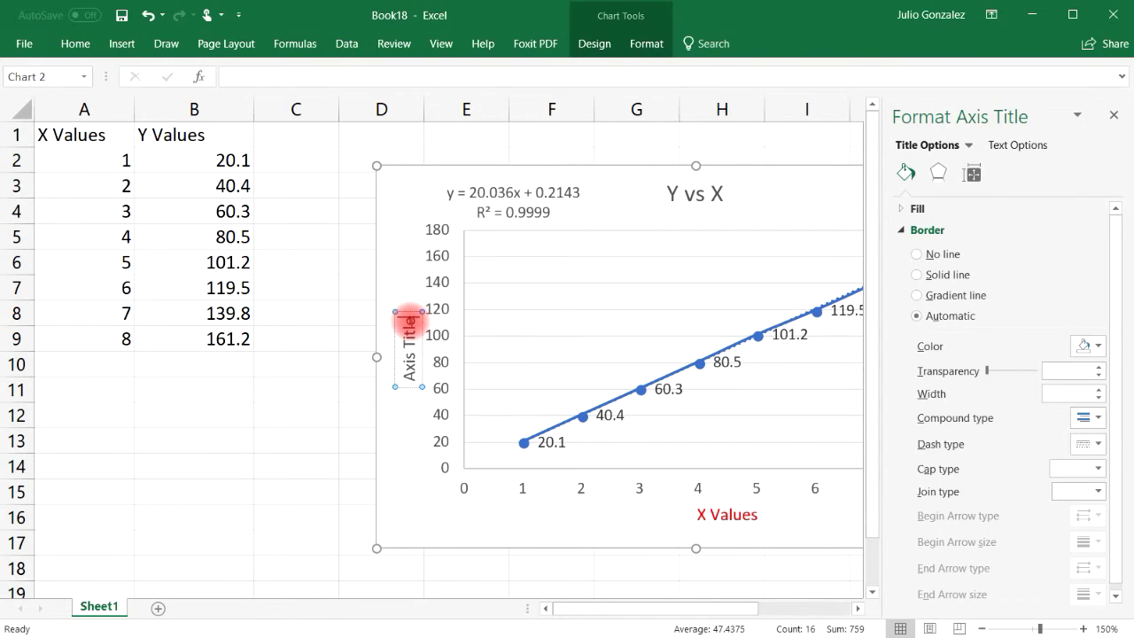
{"action": "key", "text": "BackSpace"}
{"action": "key", "text": "BackSpace"}
{"action": "key", "text": "BackSpace"}
{"action": "key", "text": "BackSpace"}
{"action": "key", "text": "BackSpace"}
{"action": "key", "text": "BackSpace"}
{"action": "key", "text": "BackSpace"}
{"action": "key", "text": "BackSpace"}
{"action": "key", "text": "BackSpace"}
{"action": "key", "text": "BackSpace"}
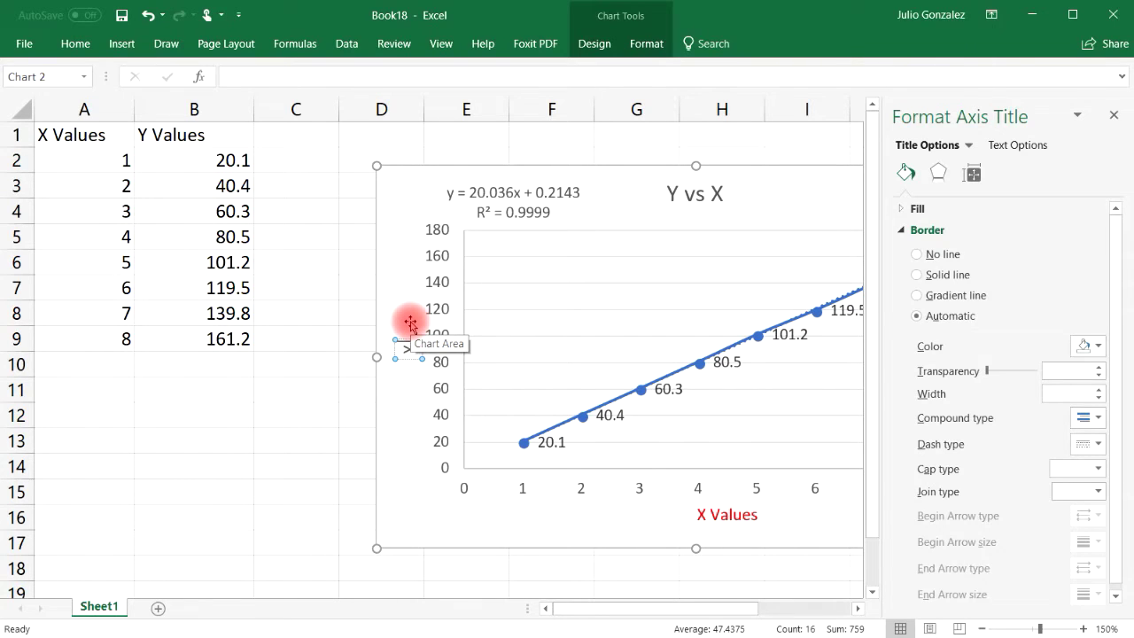
{"action": "type", "text": "Y Values"}
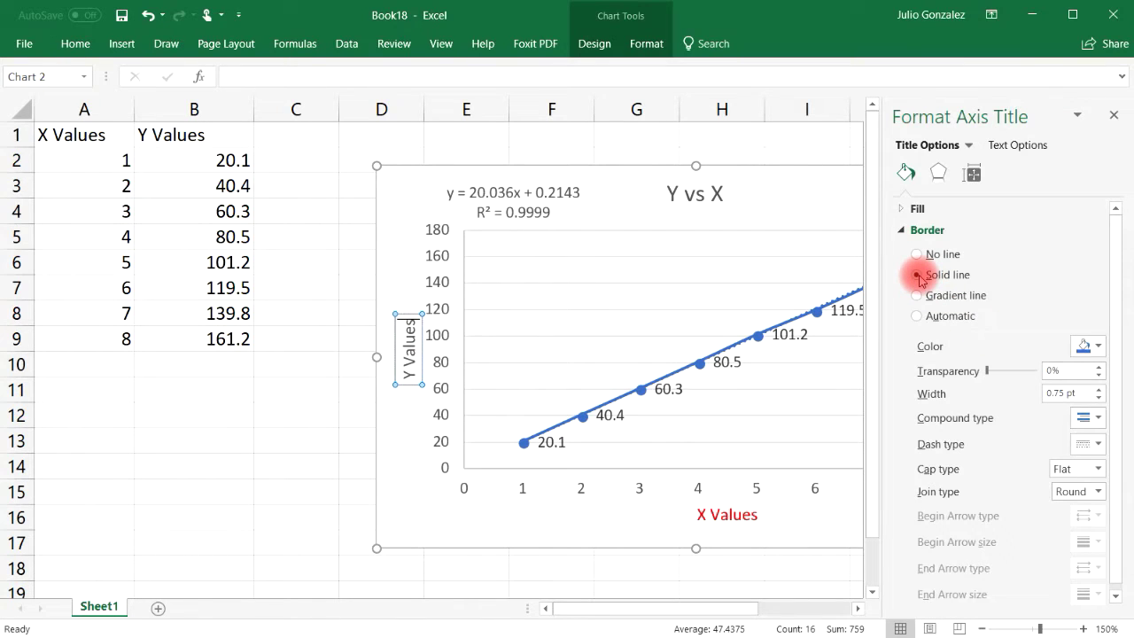
{"action": "left_click", "coordinate": [652, 522]}
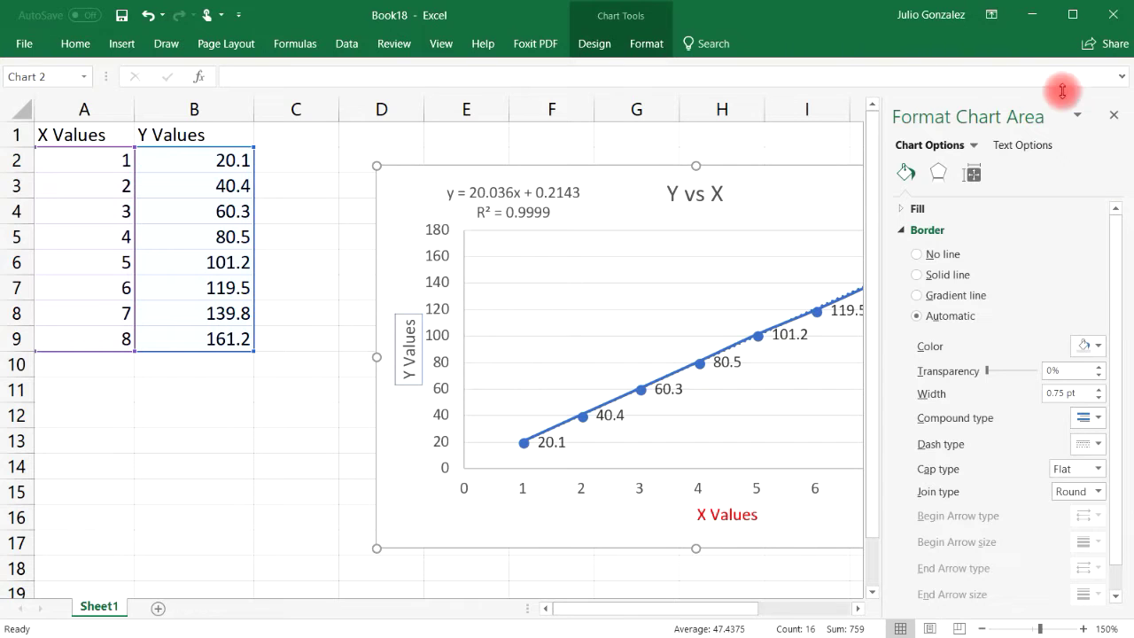
{"action": "left_click", "coordinate": [1114, 118]}
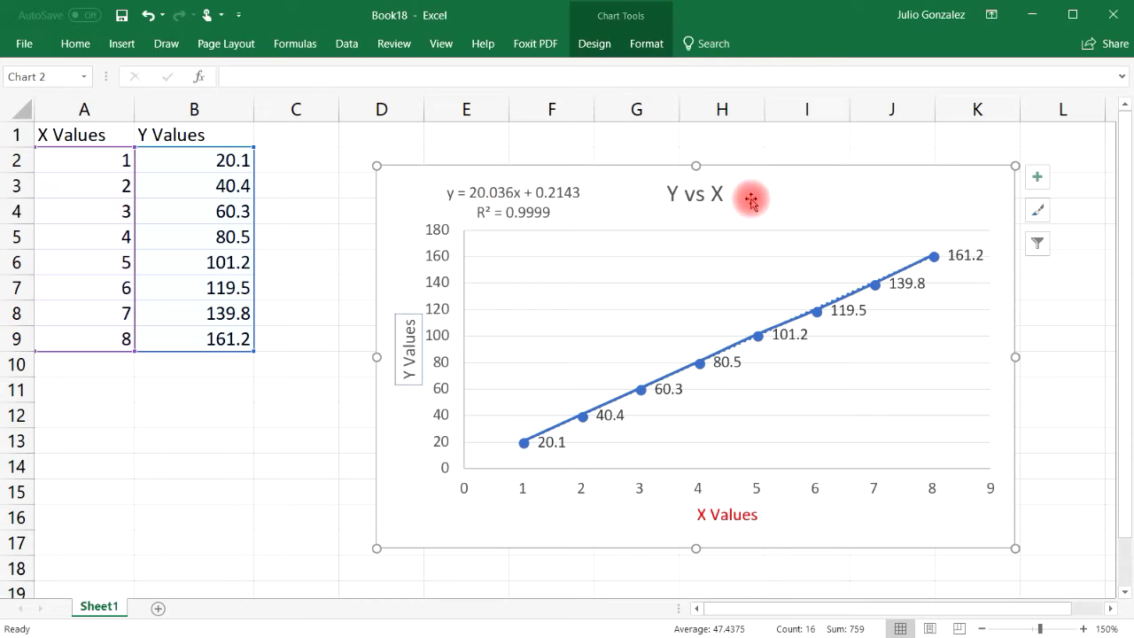
Step: Apply the black-background chart style with a glowing line to the scatter chart
{"action": "left_click", "coordinate": [1040, 179]}
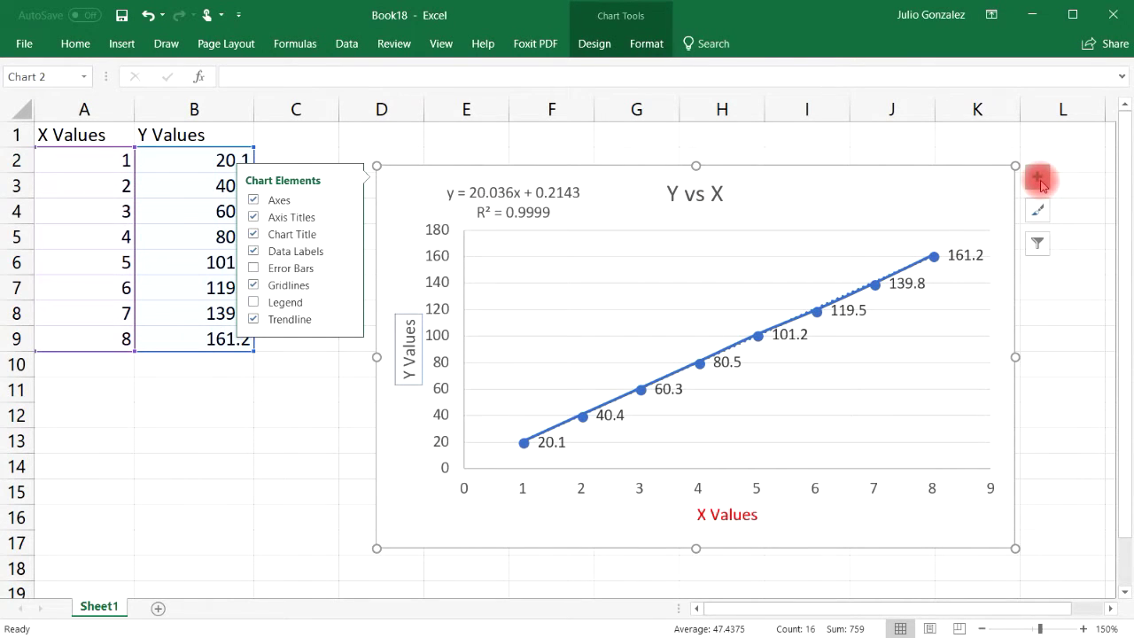
{"action": "left_click", "coordinate": [1038, 211]}
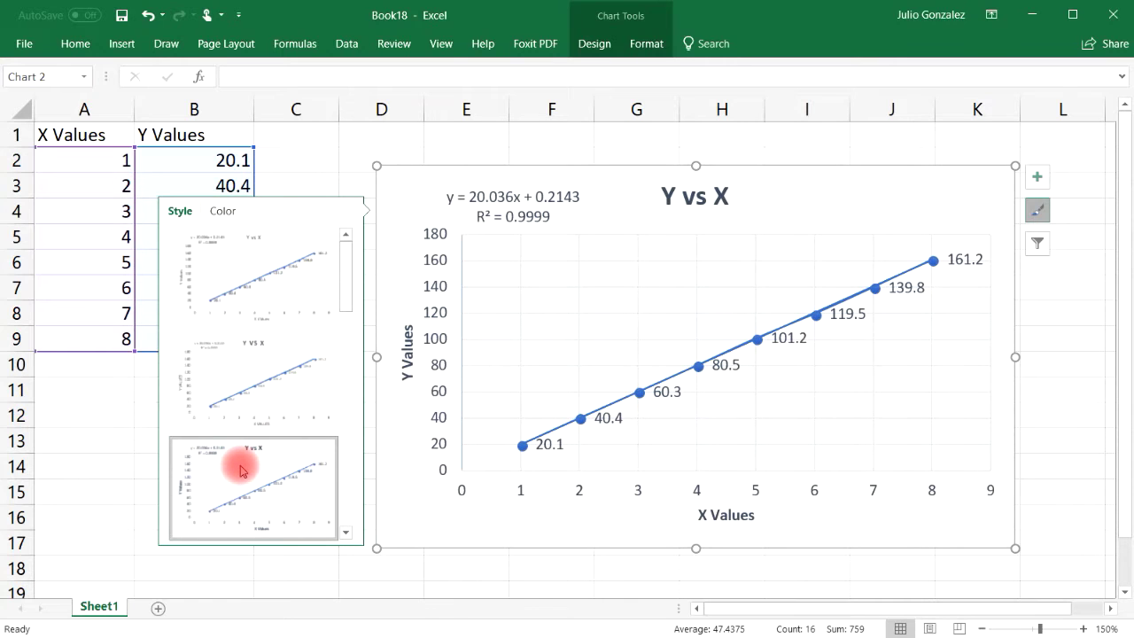
{"action": "left_click_drag", "start_coordinate": [342, 254], "coordinate": [355, 370]}
{"action": "left_click", "coordinate": [217, 364]}
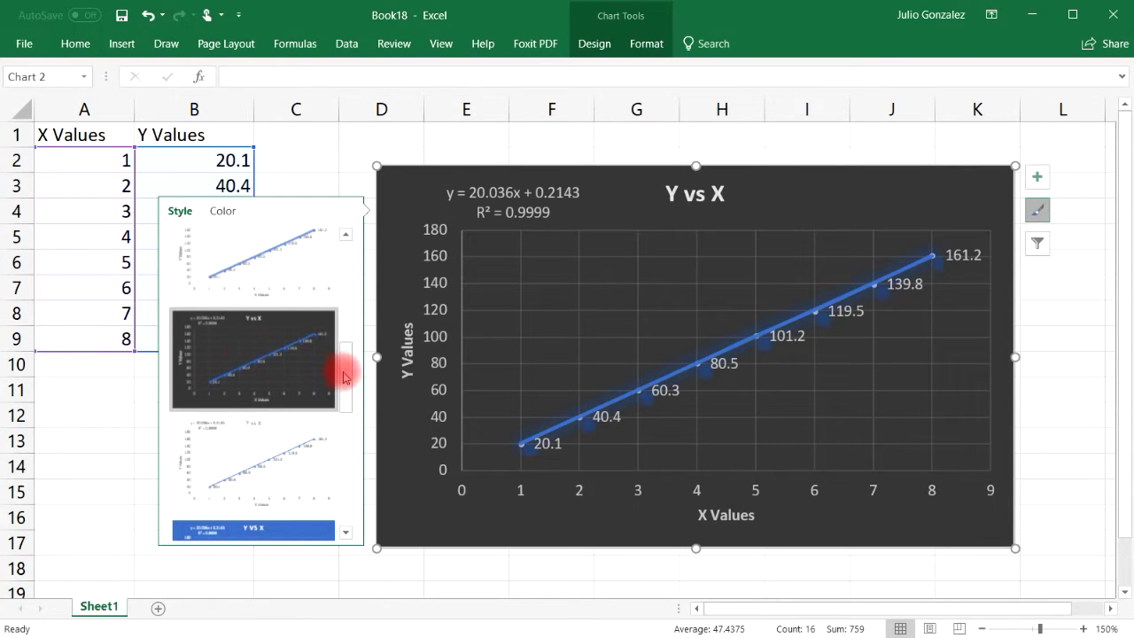
{"action": "left_click_drag", "start_coordinate": [342, 372], "coordinate": [362, 261]}
Step: Try several color palettes on the chart and settle on the blue monochromatic palette
{"action": "left_click", "coordinate": [223, 213]}
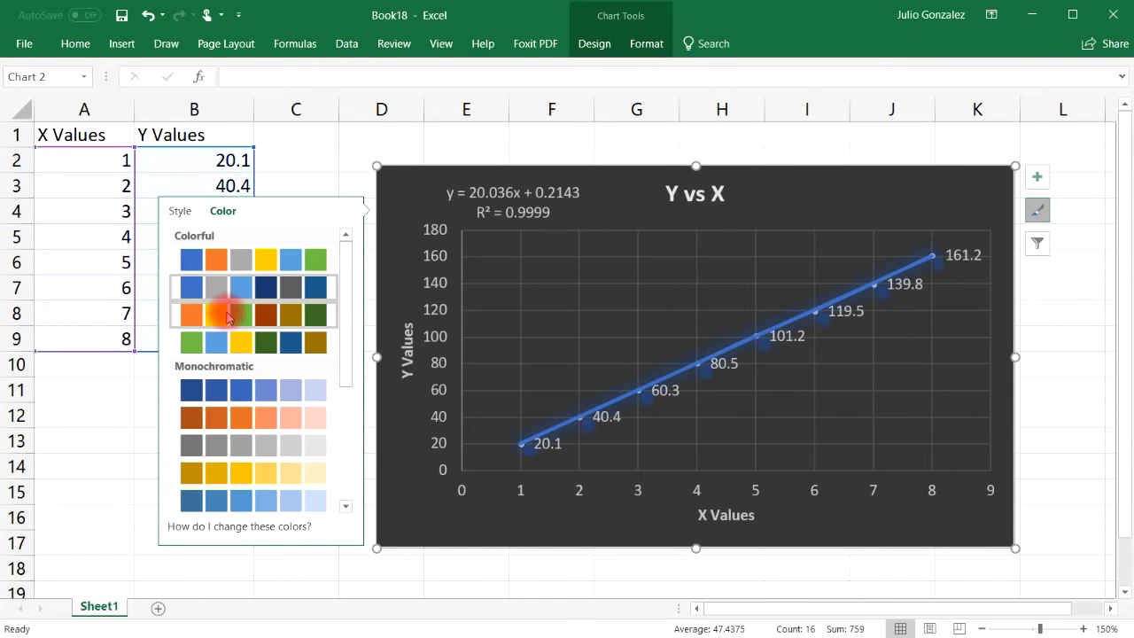
{"action": "left_click", "coordinate": [216, 313]}
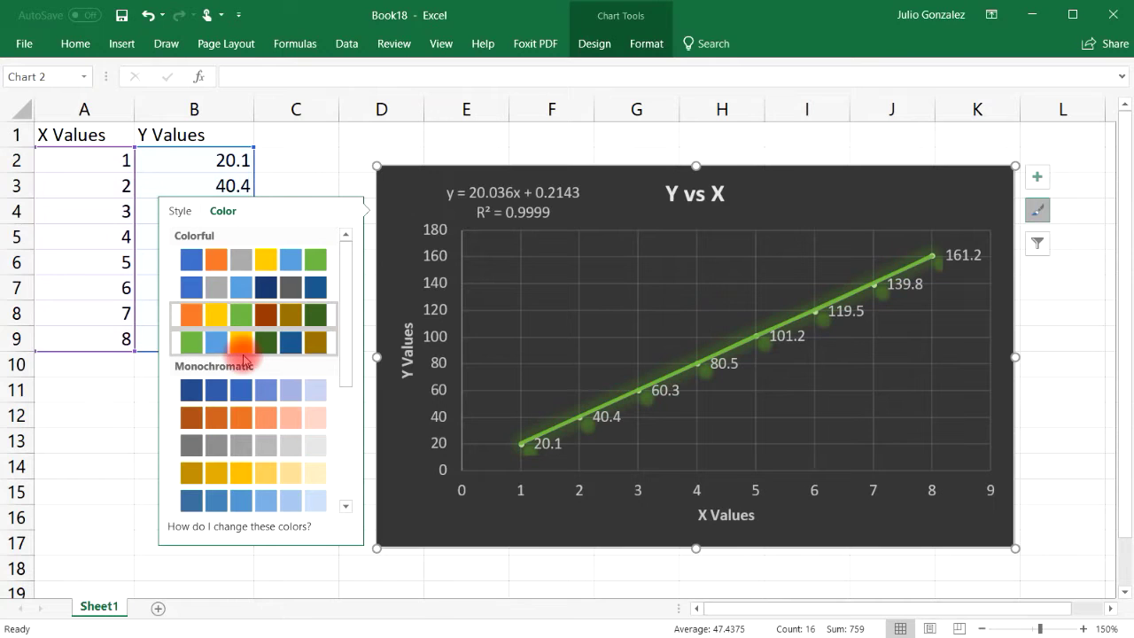
{"action": "left_click", "coordinate": [241, 347]}
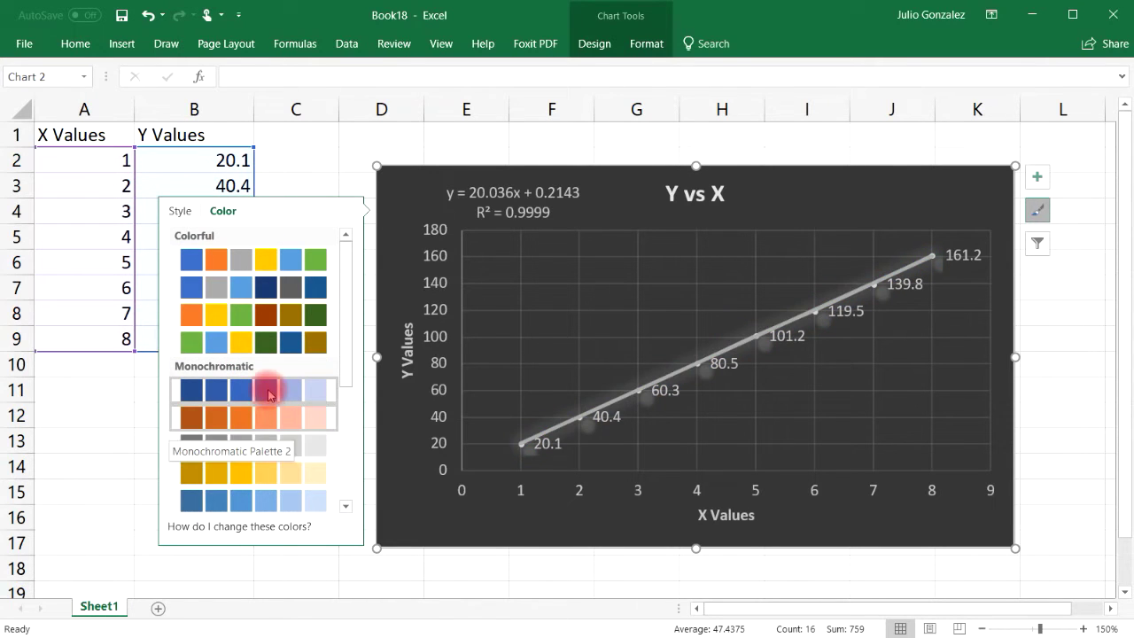
{"action": "left_click", "coordinate": [268, 394]}
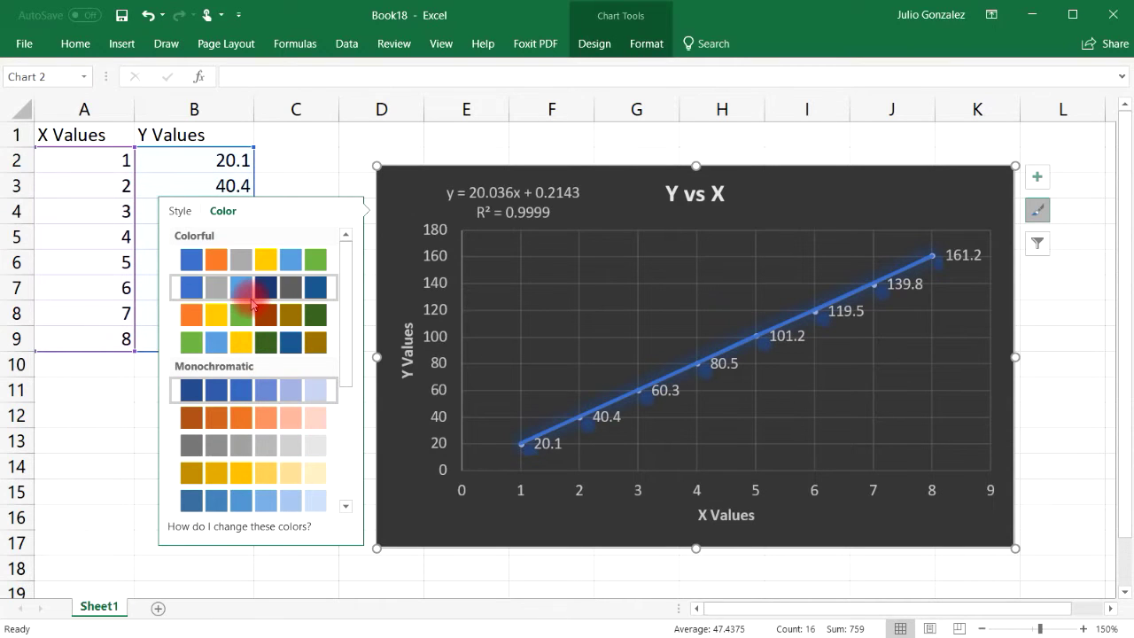
{"action": "left_click", "coordinate": [342, 182]}
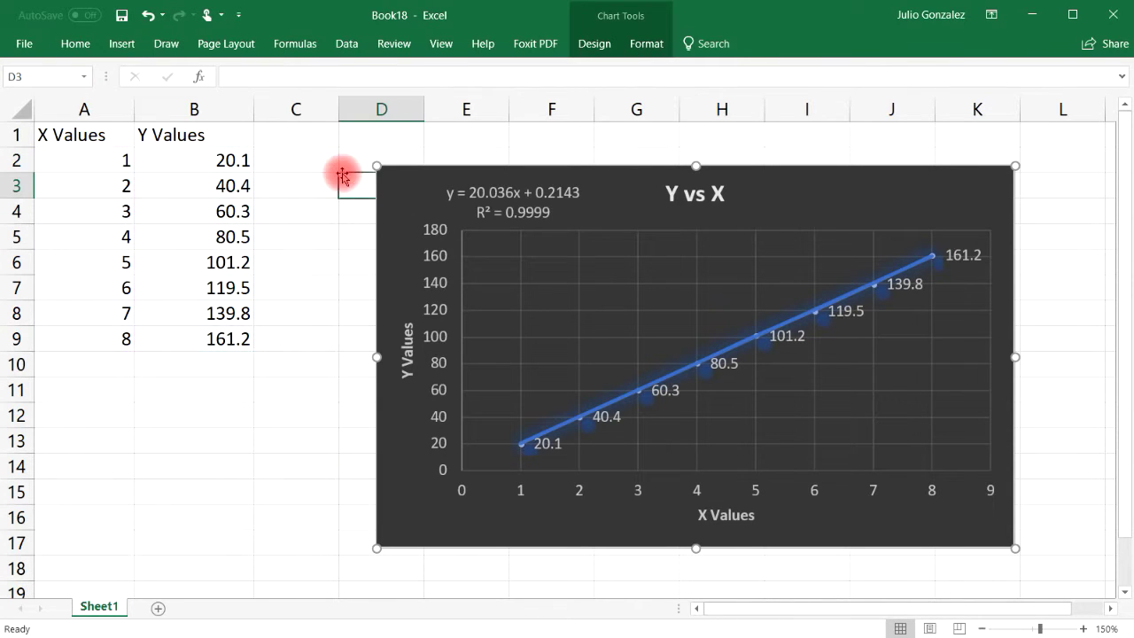
Step: Change the workbook's theme colors to the Red color set
{"action": "left_click", "coordinate": [75, 43]}
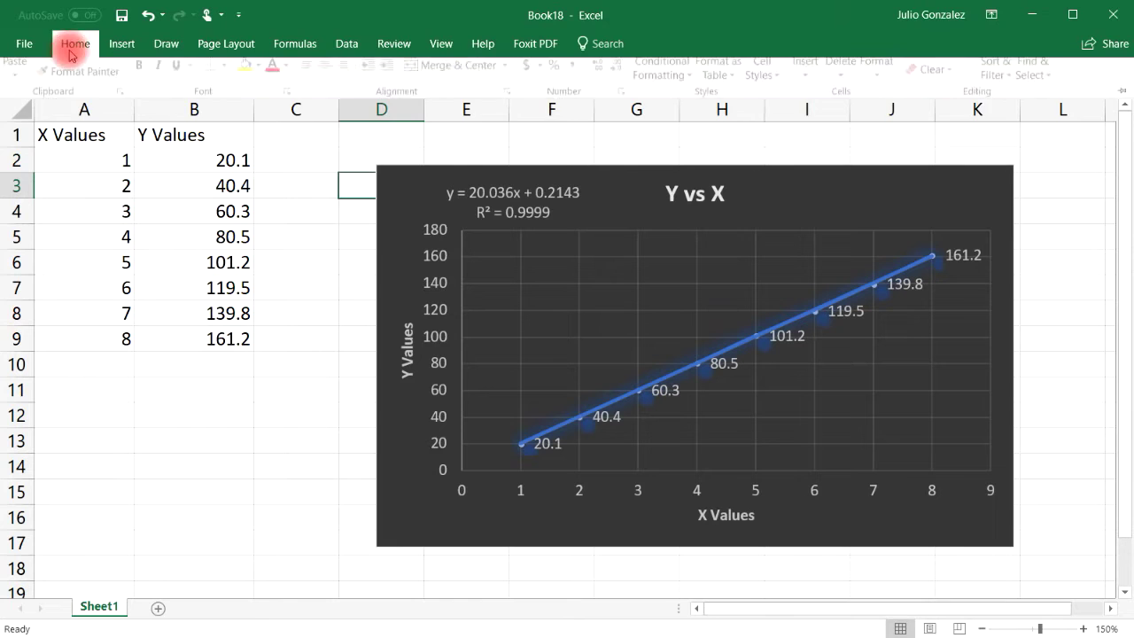
{"action": "left_click", "coordinate": [205, 53]}
{"action": "left_click", "coordinate": [95, 70]}
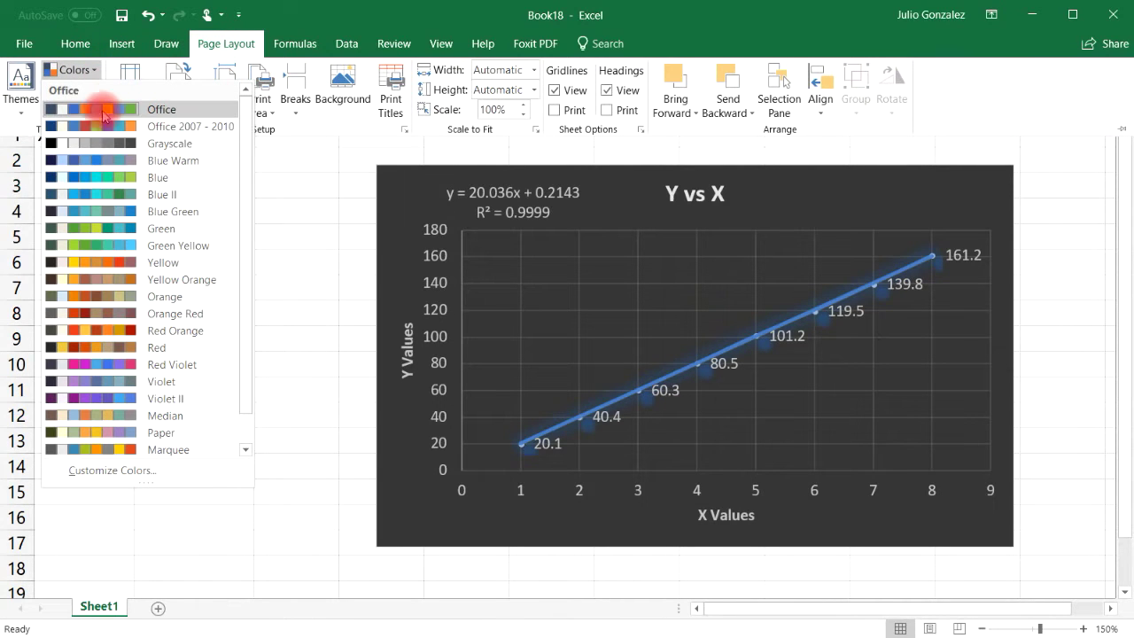
{"action": "left_click", "coordinate": [103, 109]}
{"action": "left_click", "coordinate": [89, 70]}
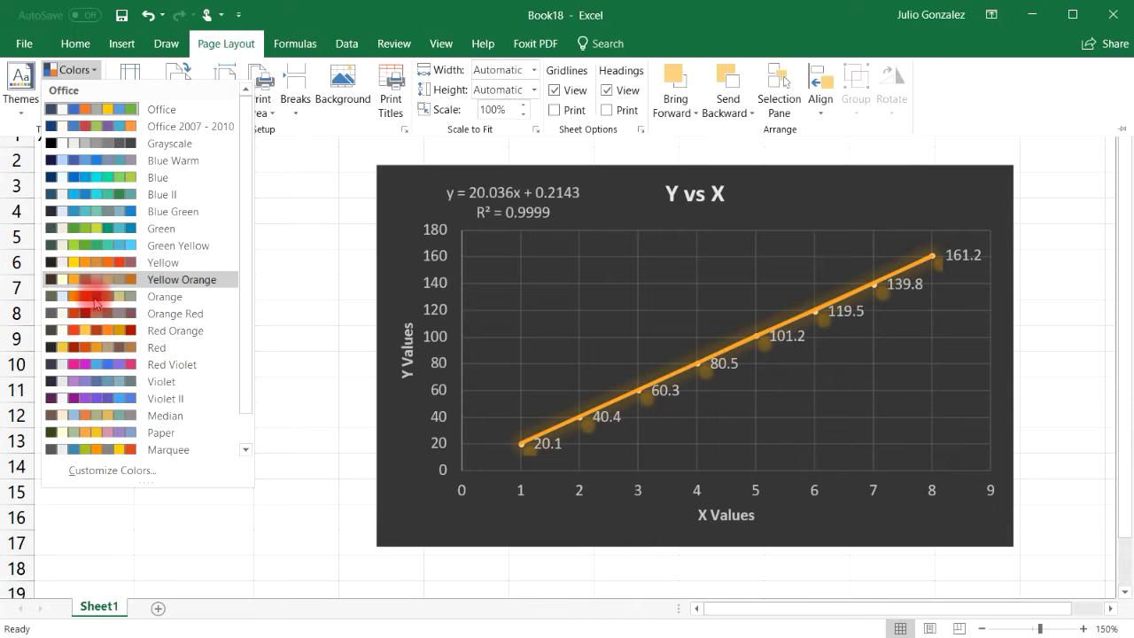
{"action": "left_click", "coordinate": [98, 348]}
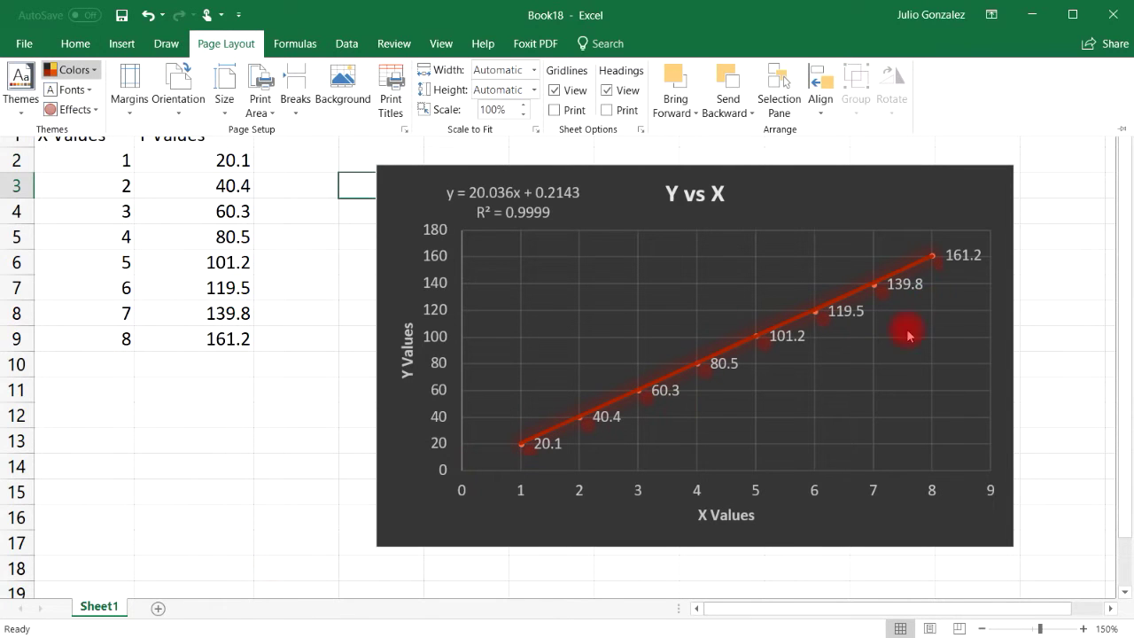
Step: Apply the first chart style, with a white background and round markers, to the scatter chart
{"action": "left_click", "coordinate": [939, 210]}
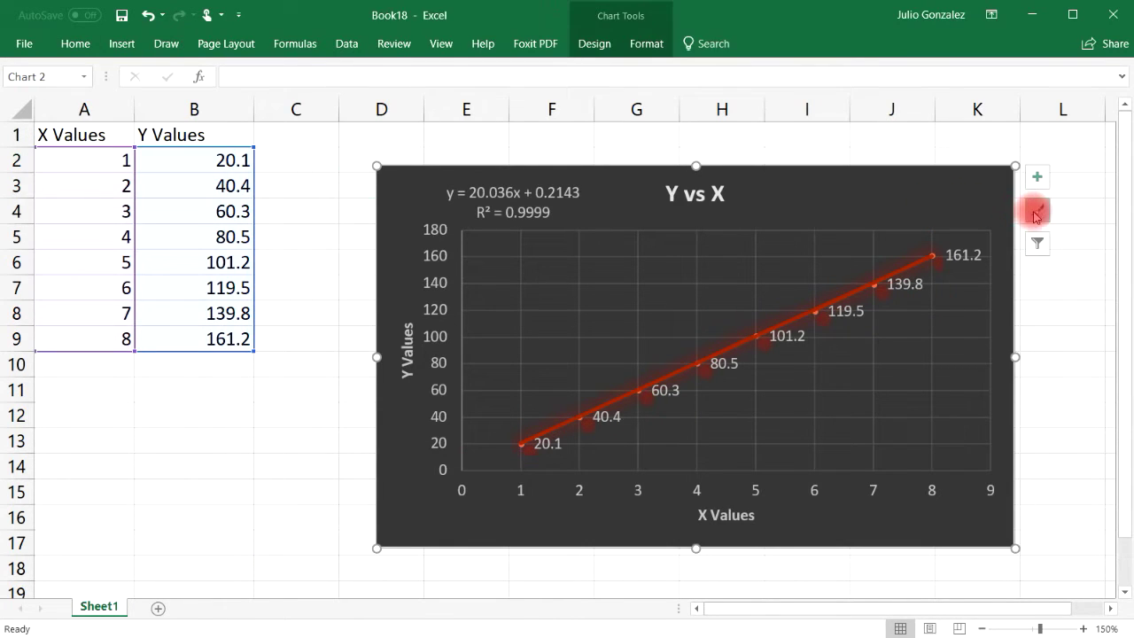
{"action": "left_click", "coordinate": [1035, 210]}
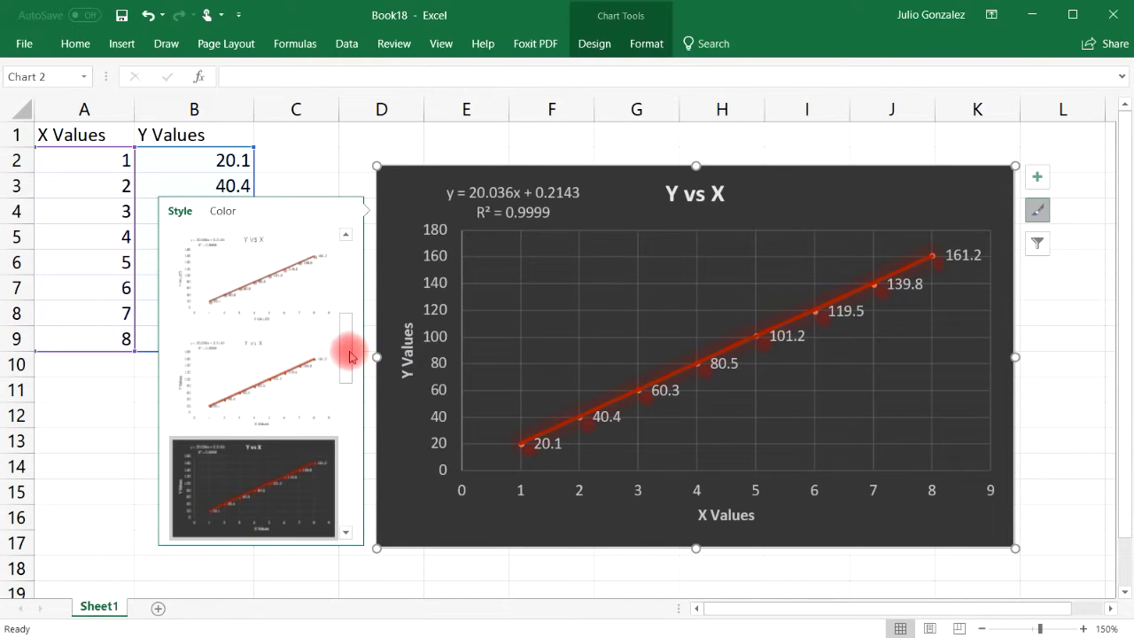
{"action": "left_click_drag", "start_coordinate": [349, 349], "coordinate": [345, 520]}
{"action": "scroll", "coordinate": [349, 309], "scroll_direction": "up", "scroll_amount": 10}
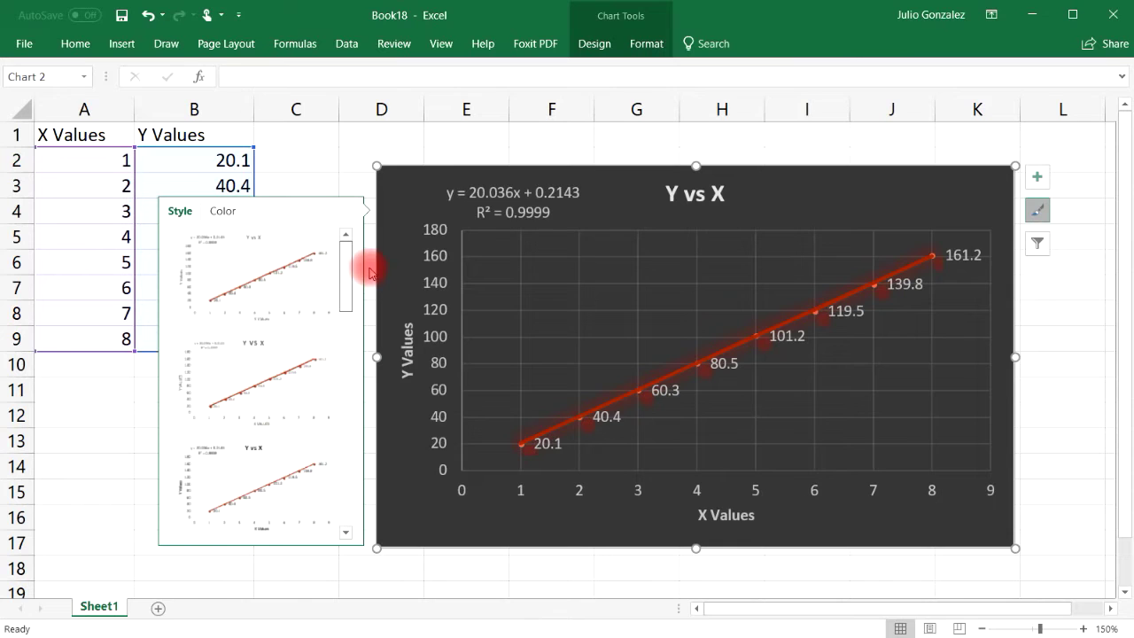
{"action": "left_click", "coordinate": [286, 274]}
{"action": "left_click", "coordinate": [1089, 306]}
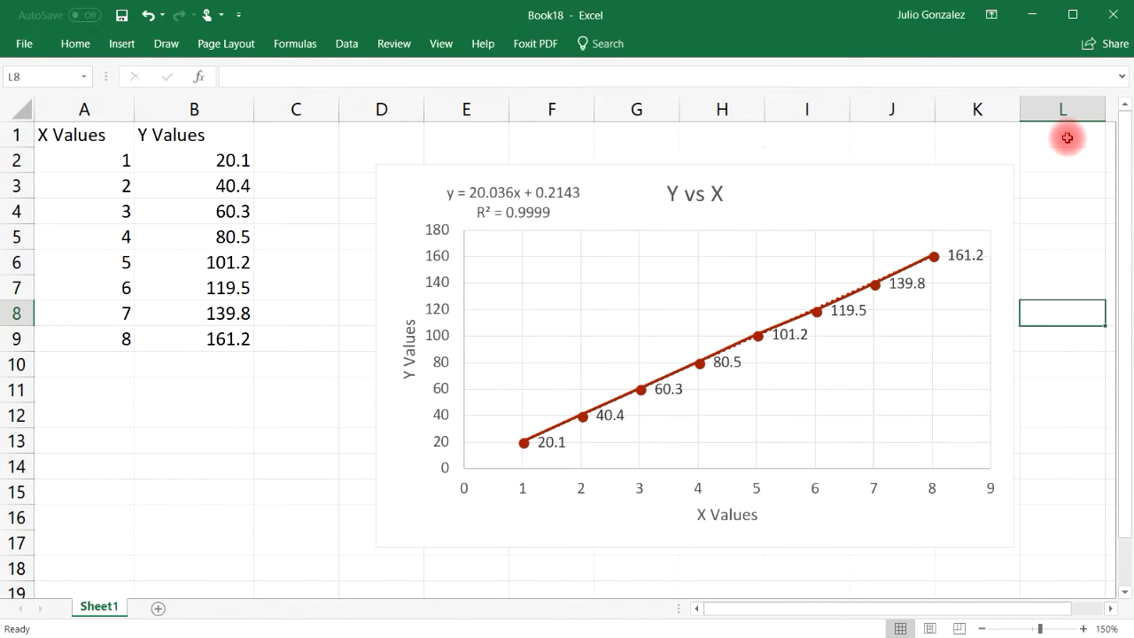
Step: Apply the dark gradient chart style with shadowed round markers, and move the chart slightly up and farther from the data table
{"action": "left_click", "coordinate": [995, 180]}
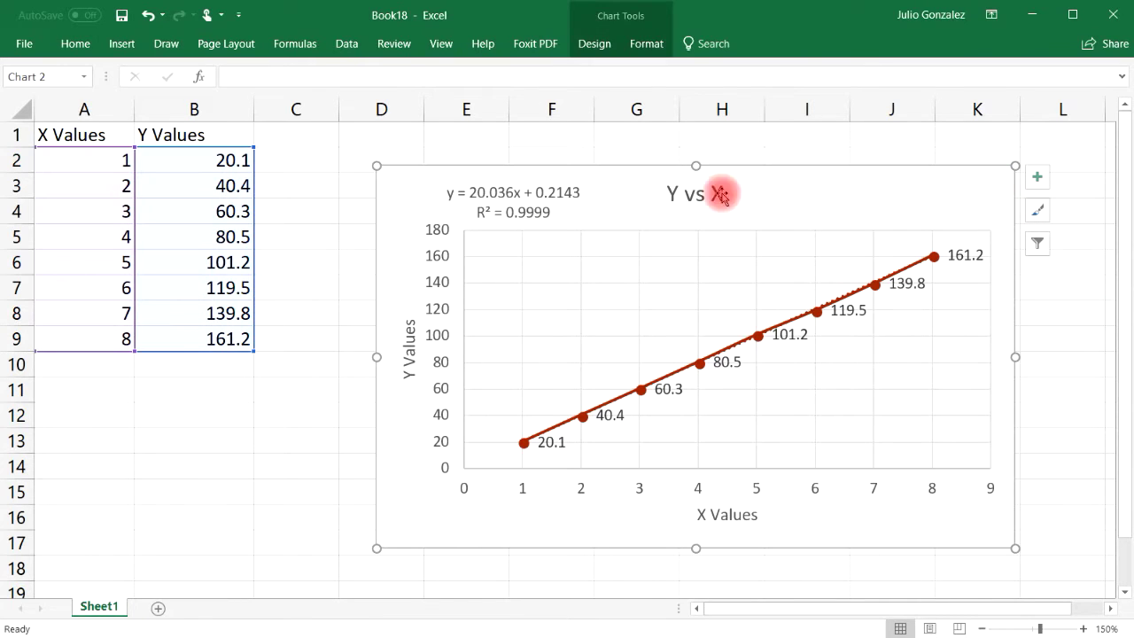
{"action": "left_click", "coordinate": [1040, 213]}
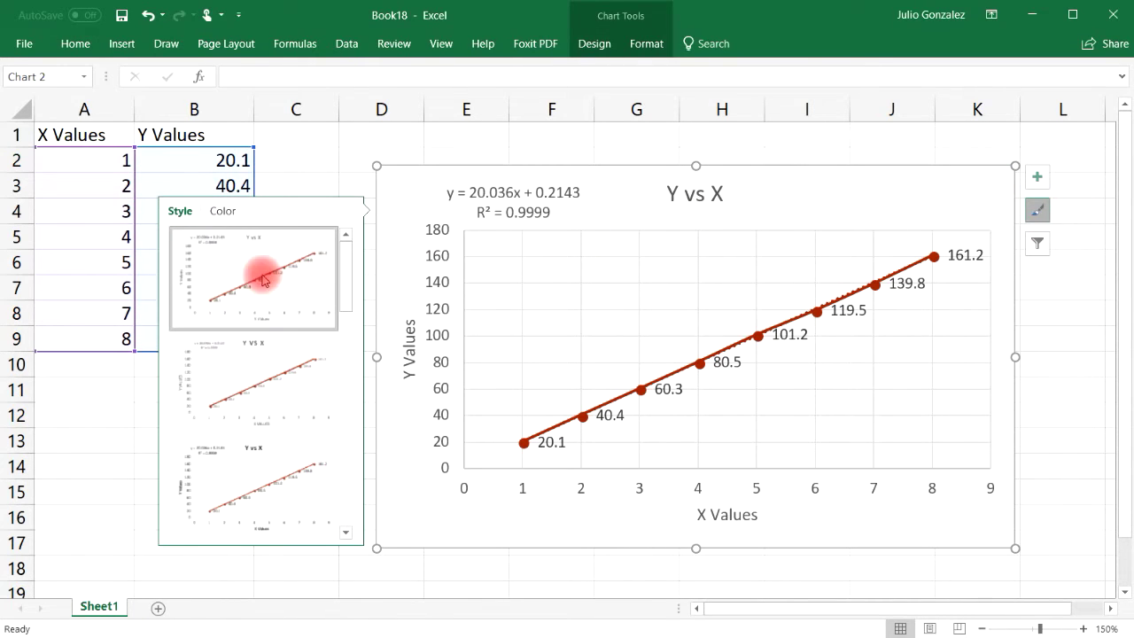
{"action": "left_click_drag", "start_coordinate": [347, 266], "coordinate": [368, 419]}
{"action": "left_click", "coordinate": [333, 454]}
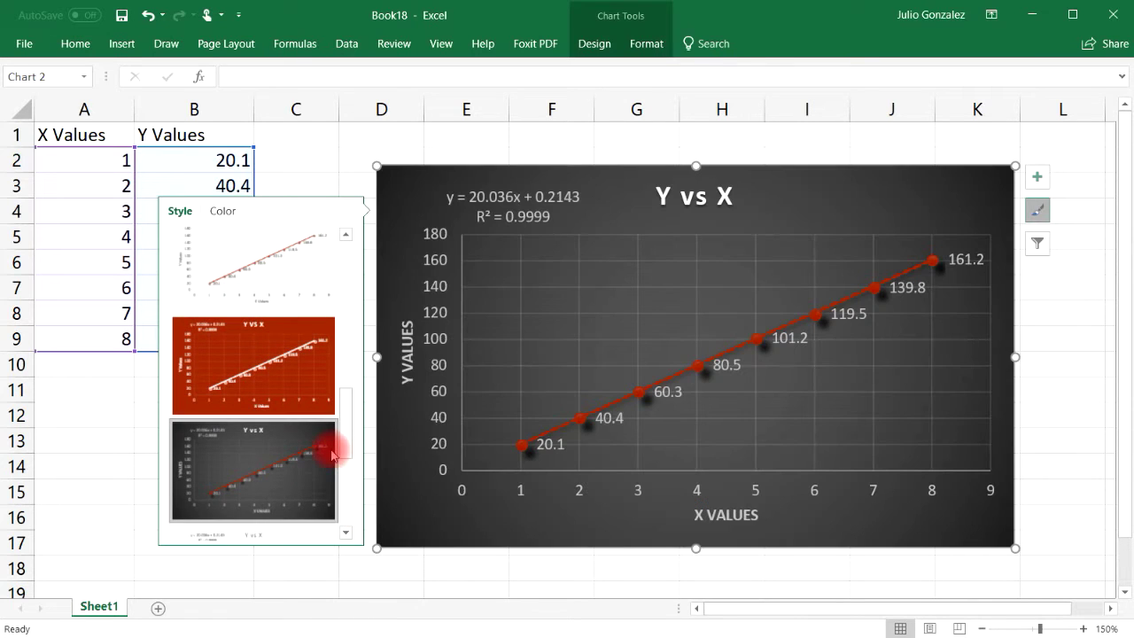
{"action": "left_click", "coordinate": [1098, 340]}
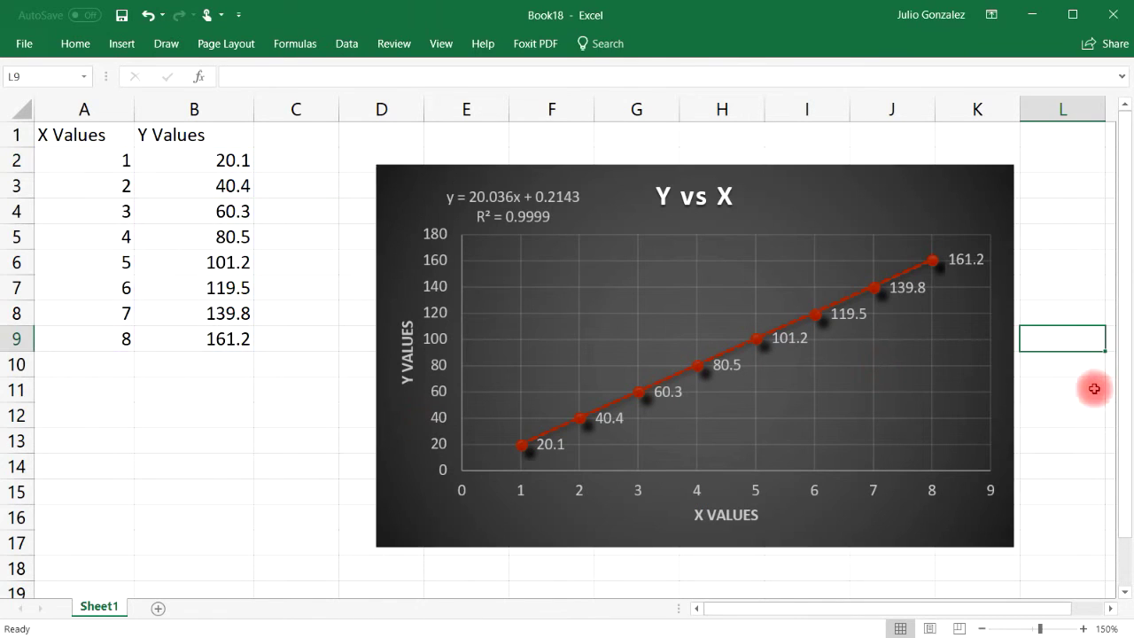
{"action": "left_click_drag", "start_coordinate": [974, 196], "coordinate": [1072, 180]}
{"action": "left_click", "coordinate": [266, 491]}
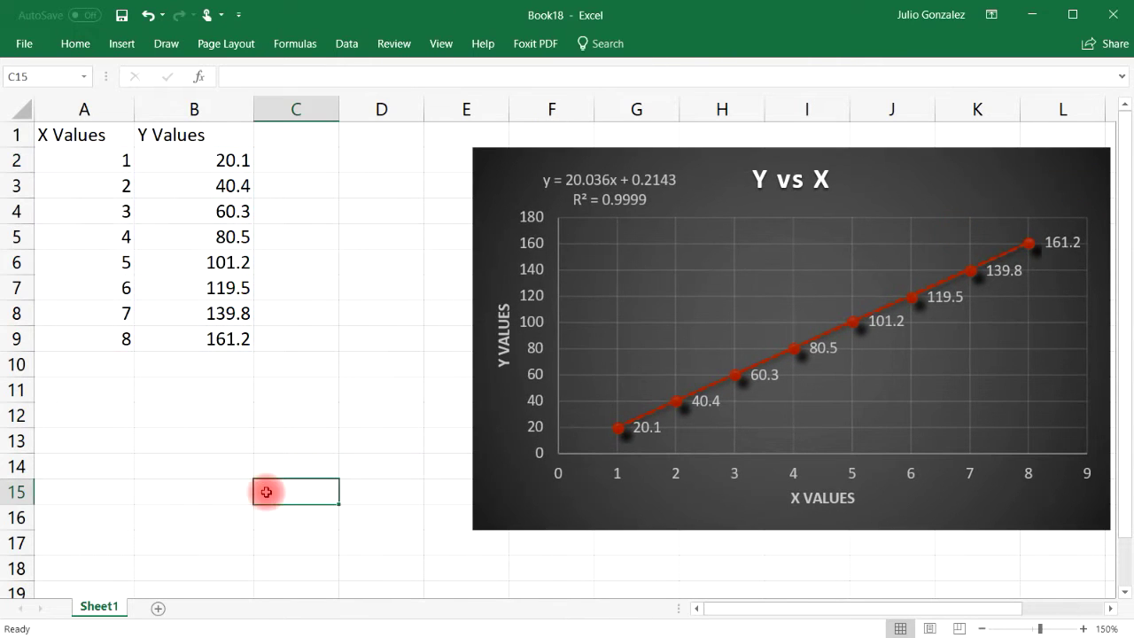
{"action": "left_click", "coordinate": [93, 366]}
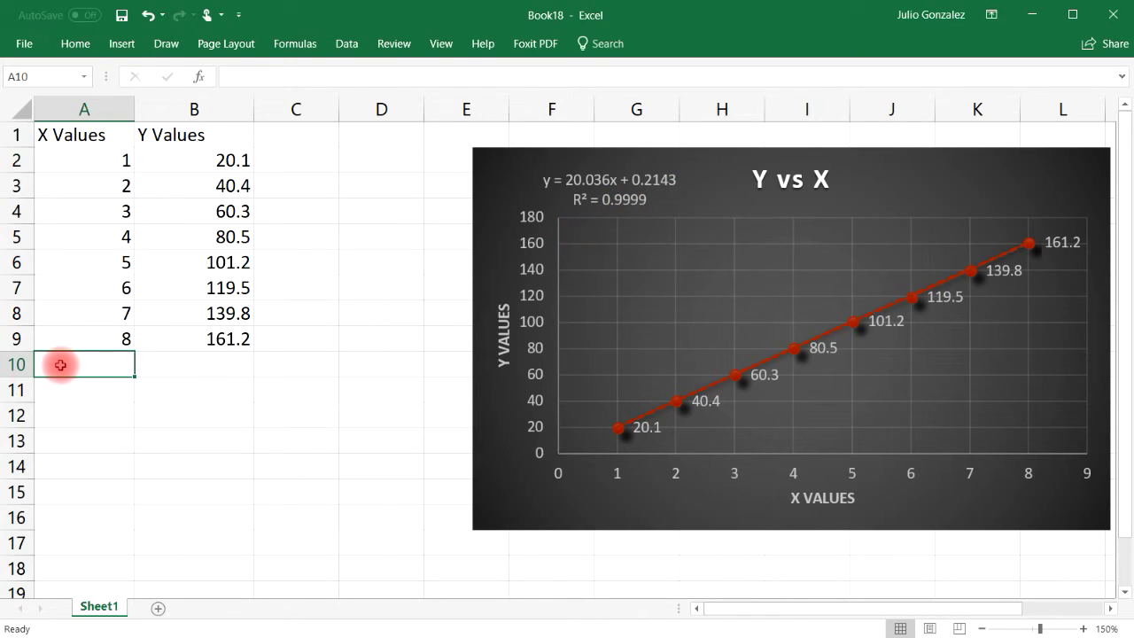
{"action": "left_click", "coordinate": [74, 393]}
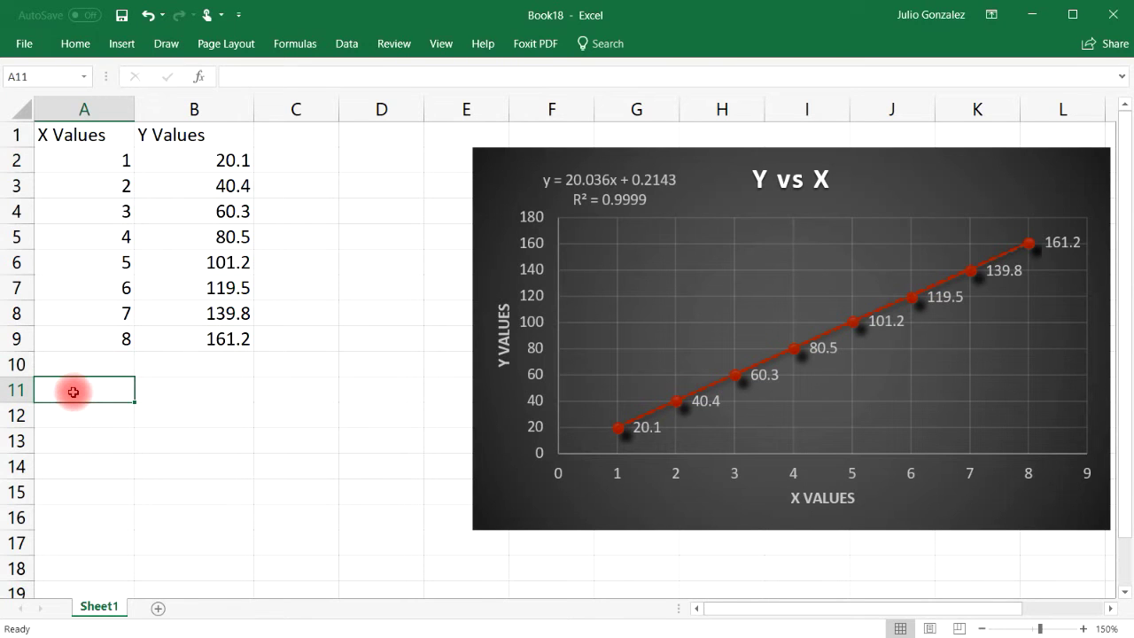
Step: Label A11 "Slope:" and calculate the slope in B11 with =SLOPE(B2:B9,A2:A9)
{"action": "type", "text": "Slope:"}
{"action": "key", "text": "Tab"}
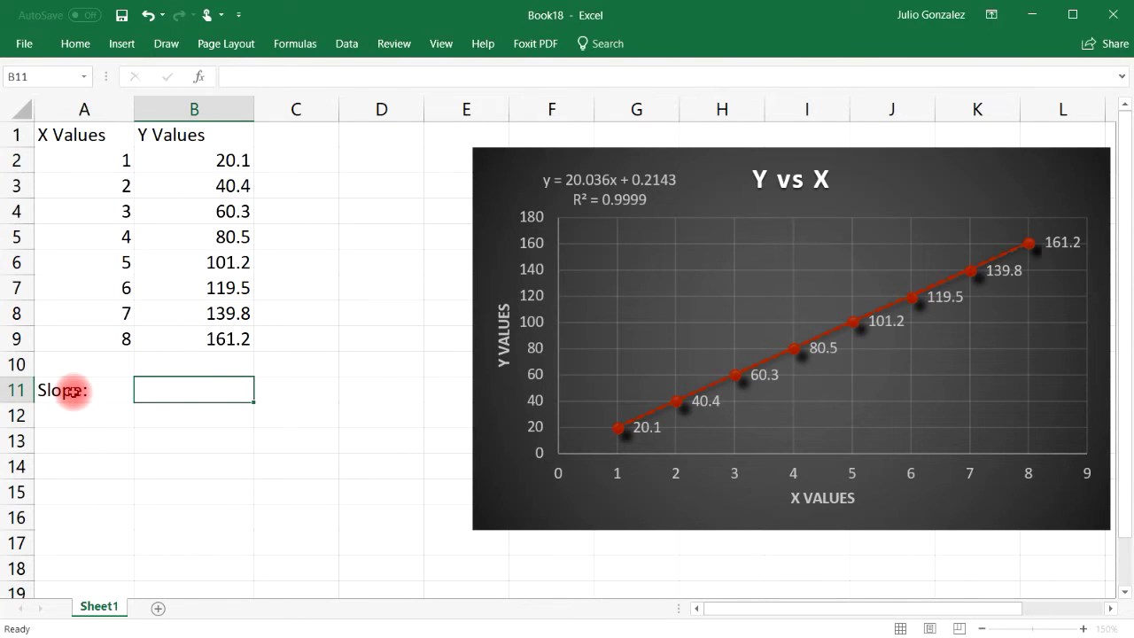
{"action": "type", "text": "=slope"}
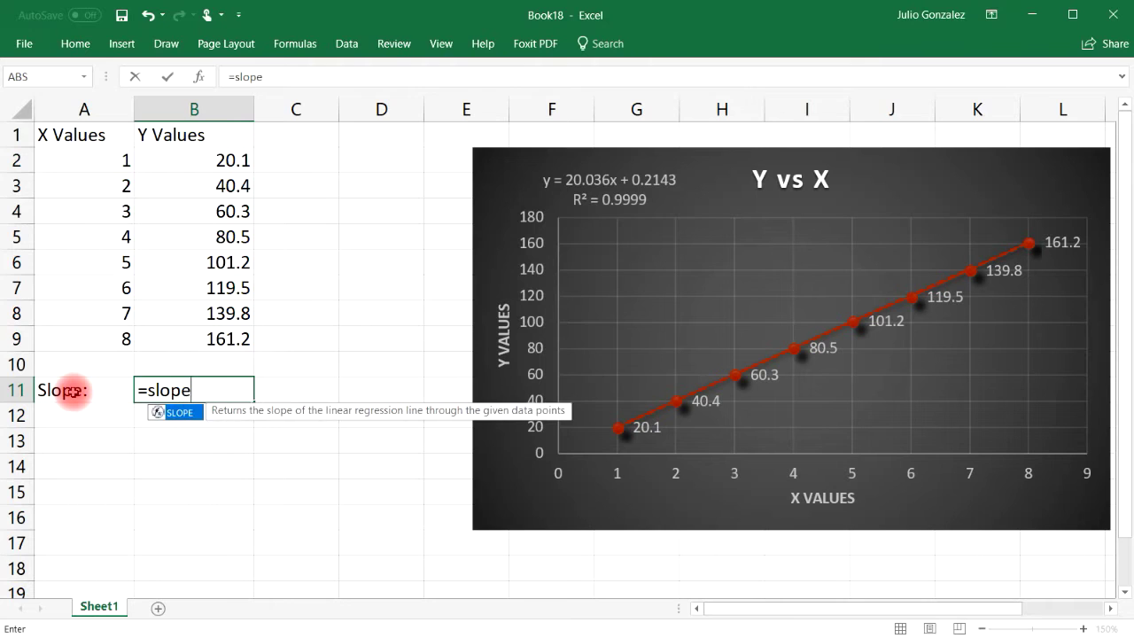
{"action": "type", "text": "("}
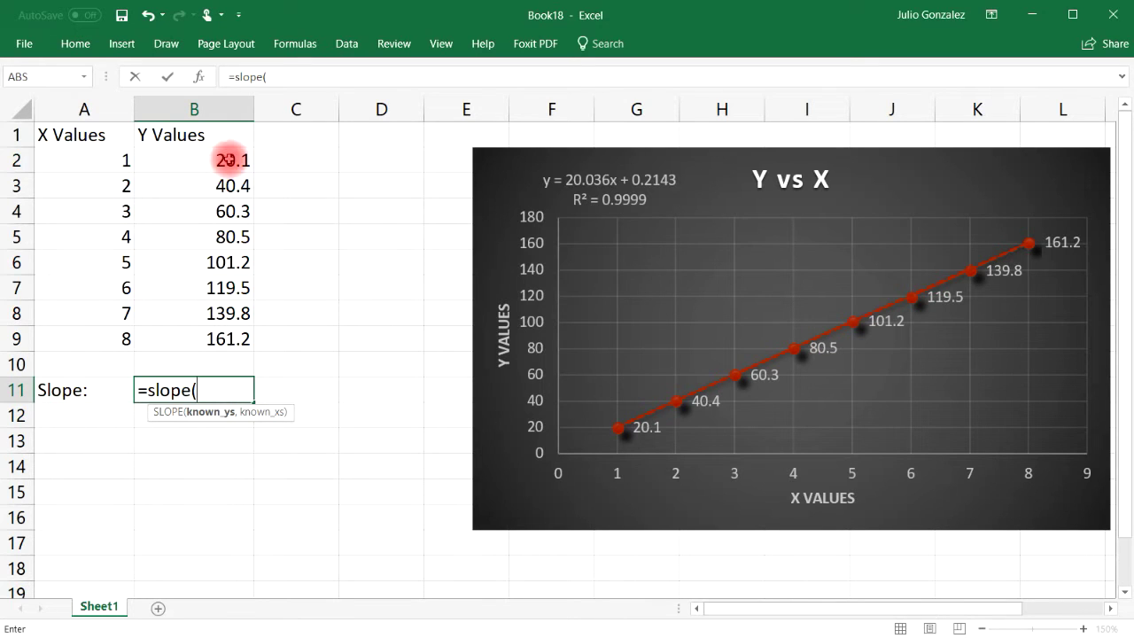
{"action": "left_click_drag", "start_coordinate": [228, 162], "coordinate": [231, 339]}
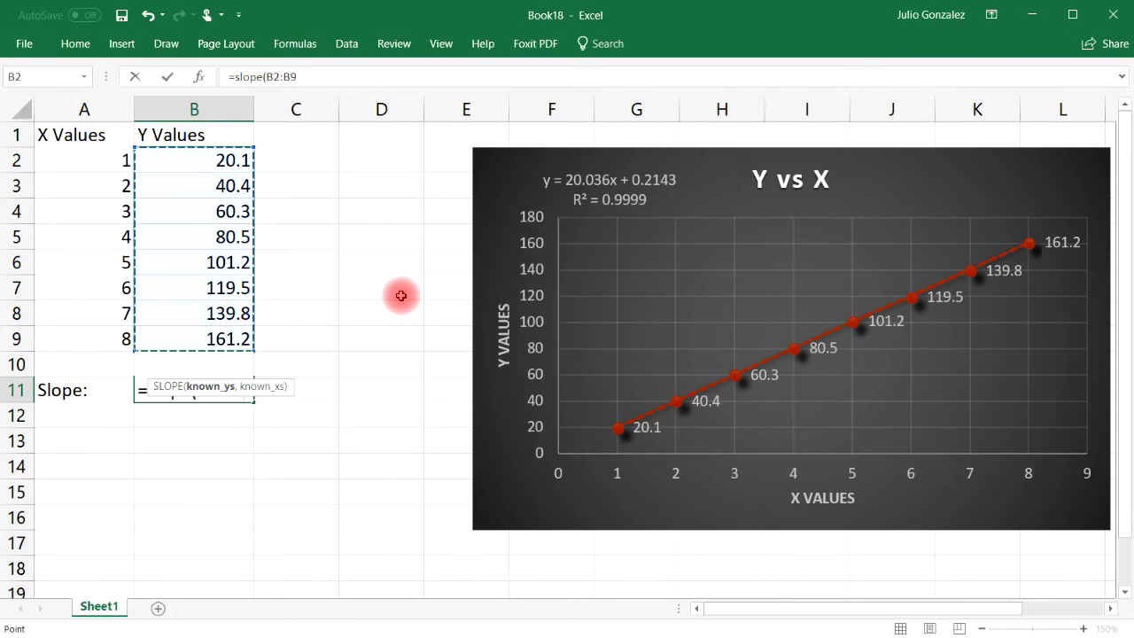
{"action": "type", "text": ","}
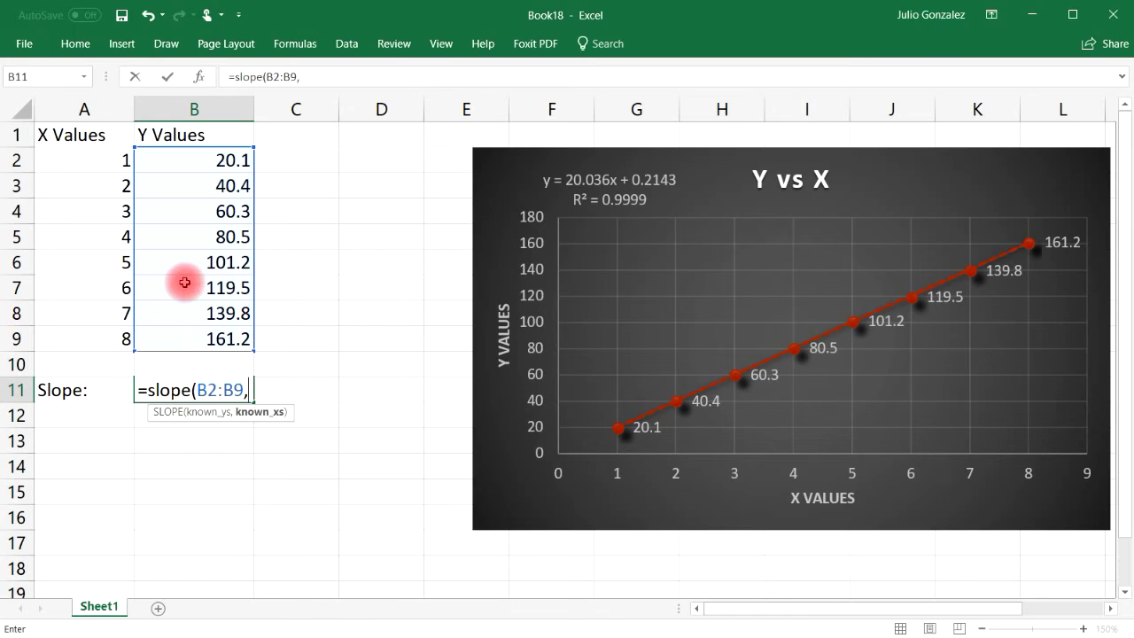
{"action": "left_click_drag", "start_coordinate": [101, 160], "coordinate": [105, 340]}
{"action": "type", "text": ")"}
{"action": "key", "text": "Return"}
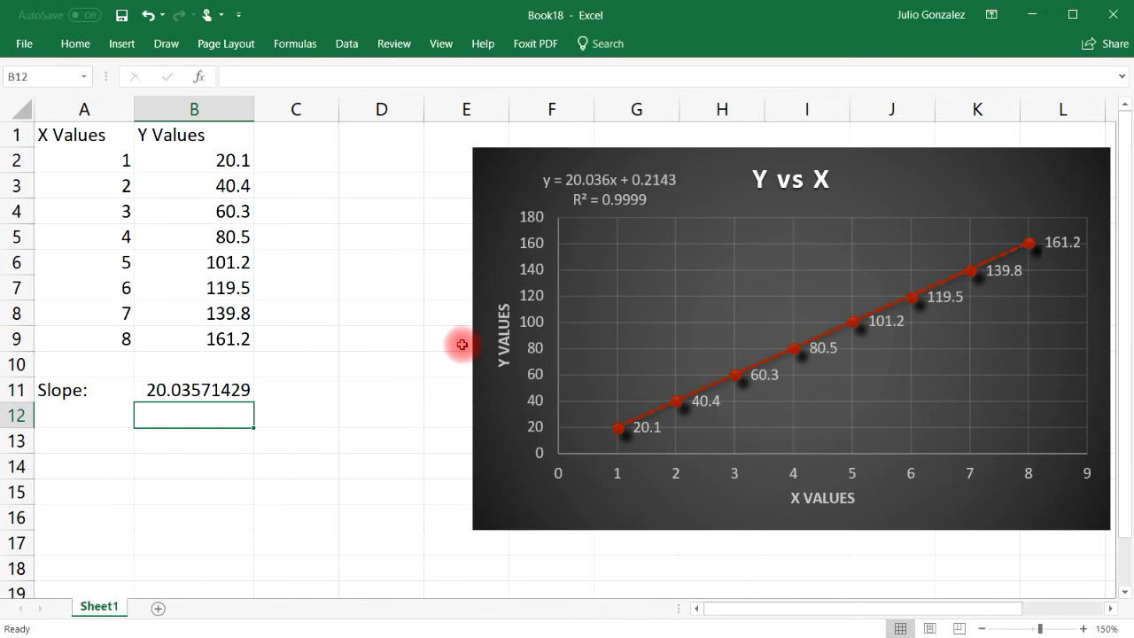
{"action": "left_click", "coordinate": [222, 380]}
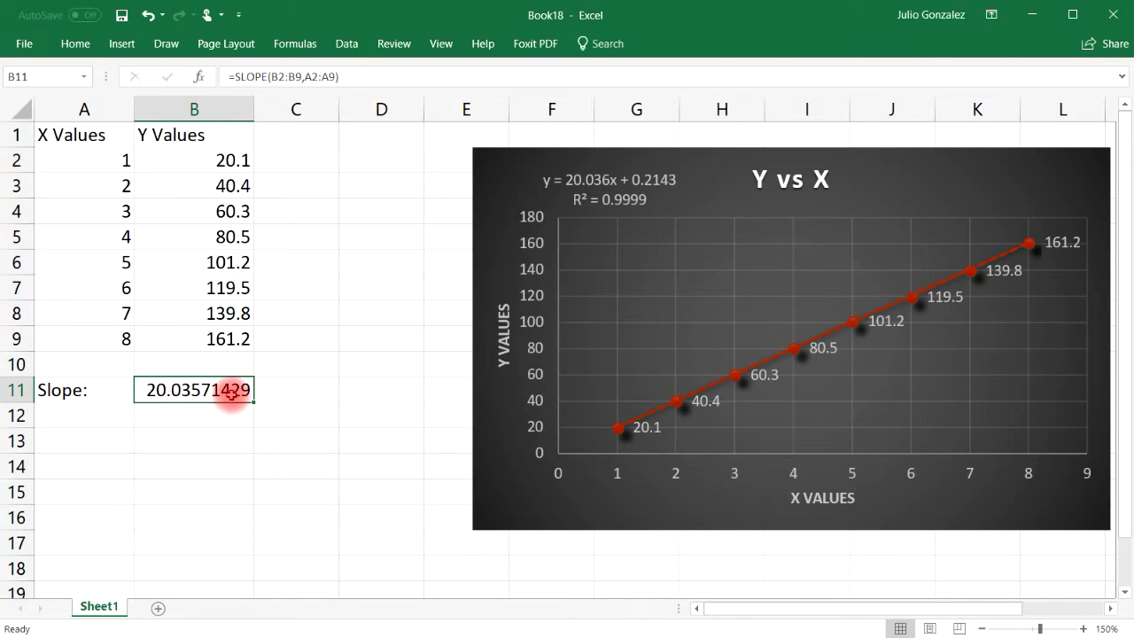
Step: Label A12 "Y Intercept:" and calculate the intercept in B12 with =INTERCEPT(B2:B9,A2:A9)
{"action": "left_click", "coordinate": [107, 421]}
{"action": "type", "text": "Y Intercept:"}
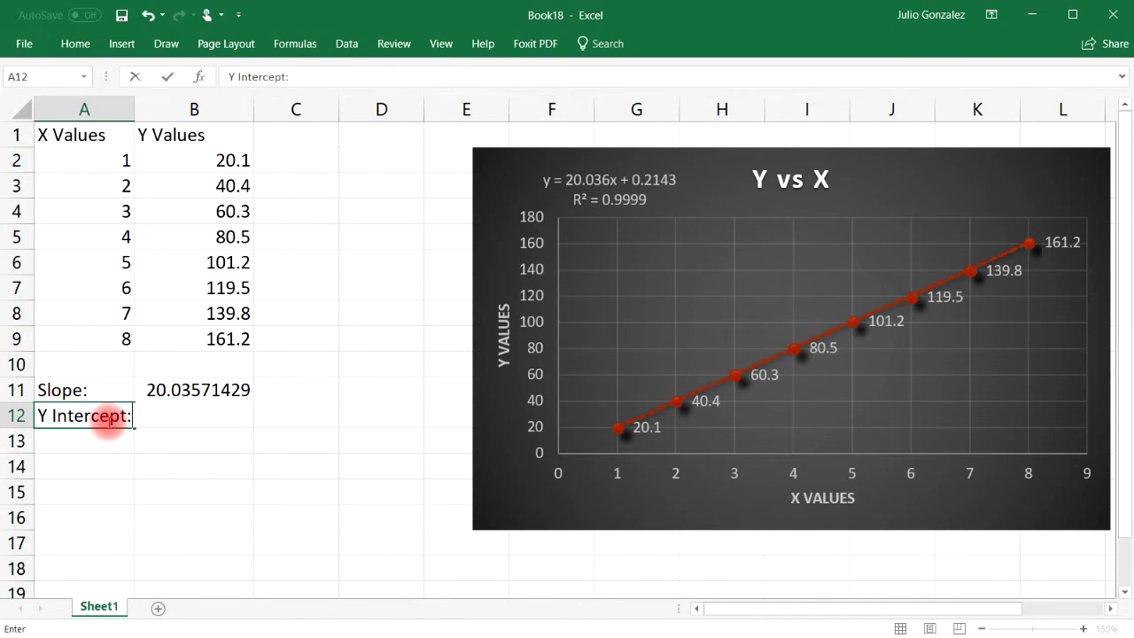
{"action": "key", "text": "Tab"}
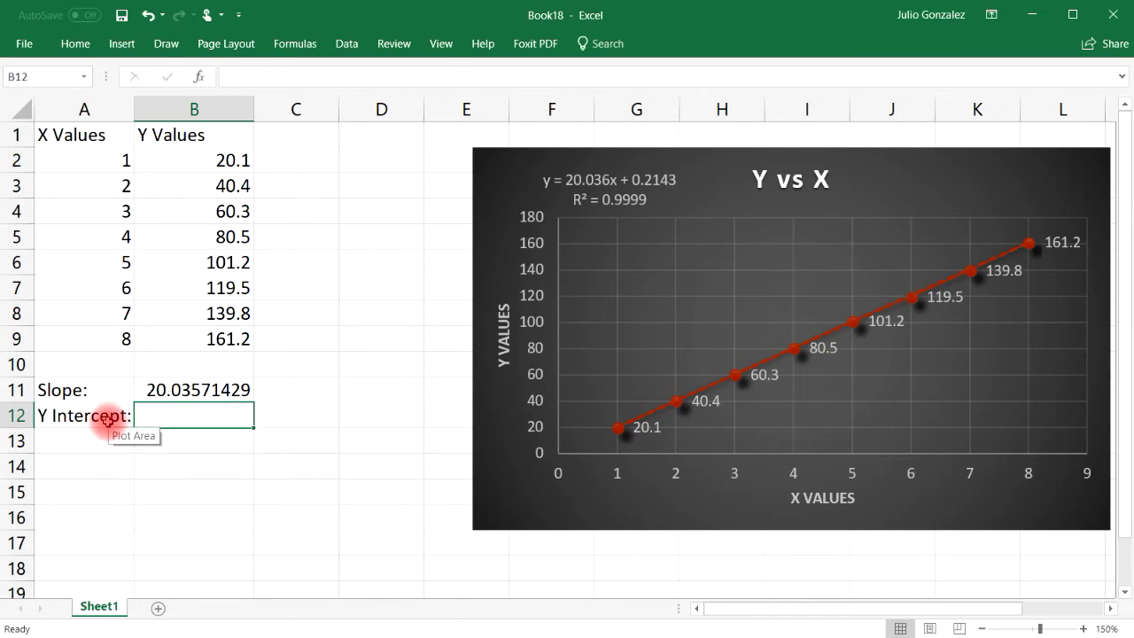
{"action": "type", "text": "=interc"}
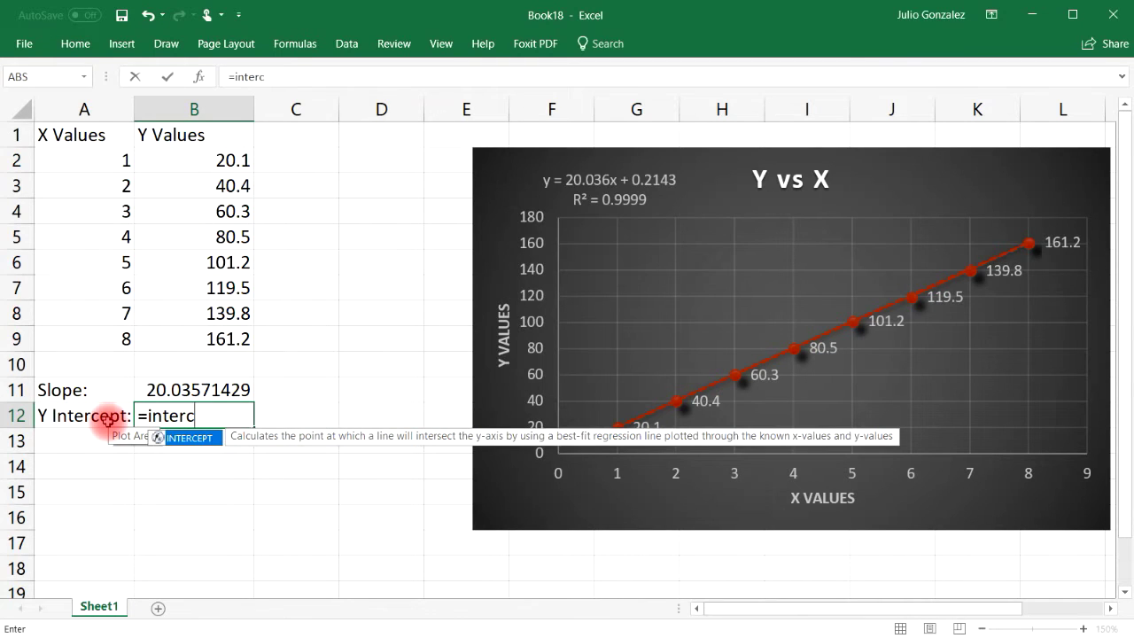
{"action": "type", "text": "ept("}
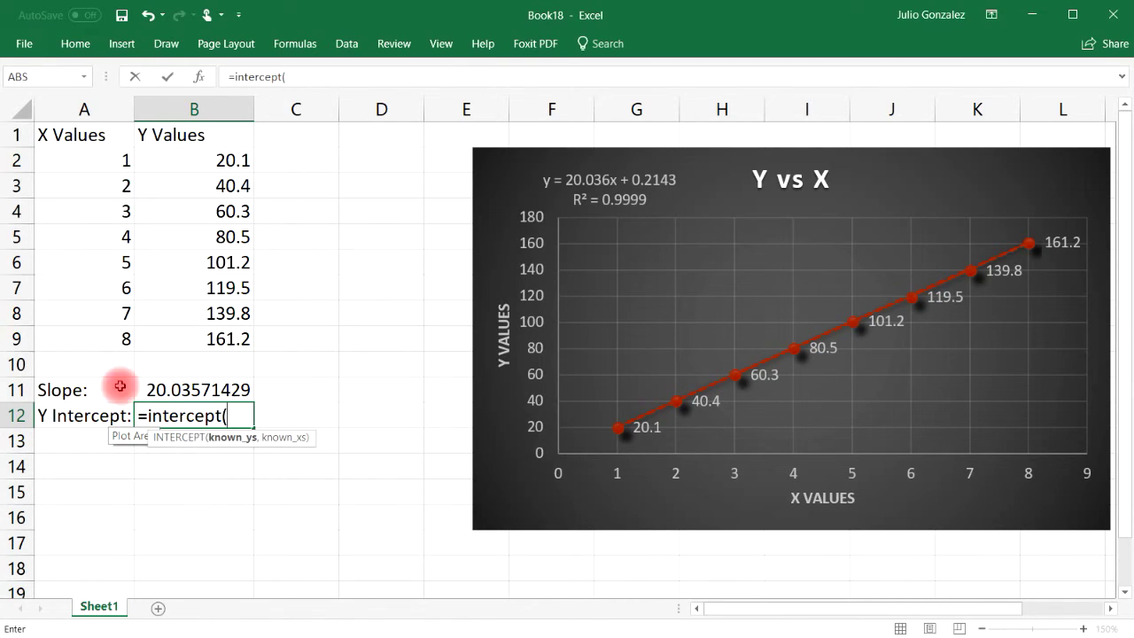
{"action": "left_click_drag", "start_coordinate": [222, 158], "coordinate": [205, 338]}
{"action": "type", "text": ","}
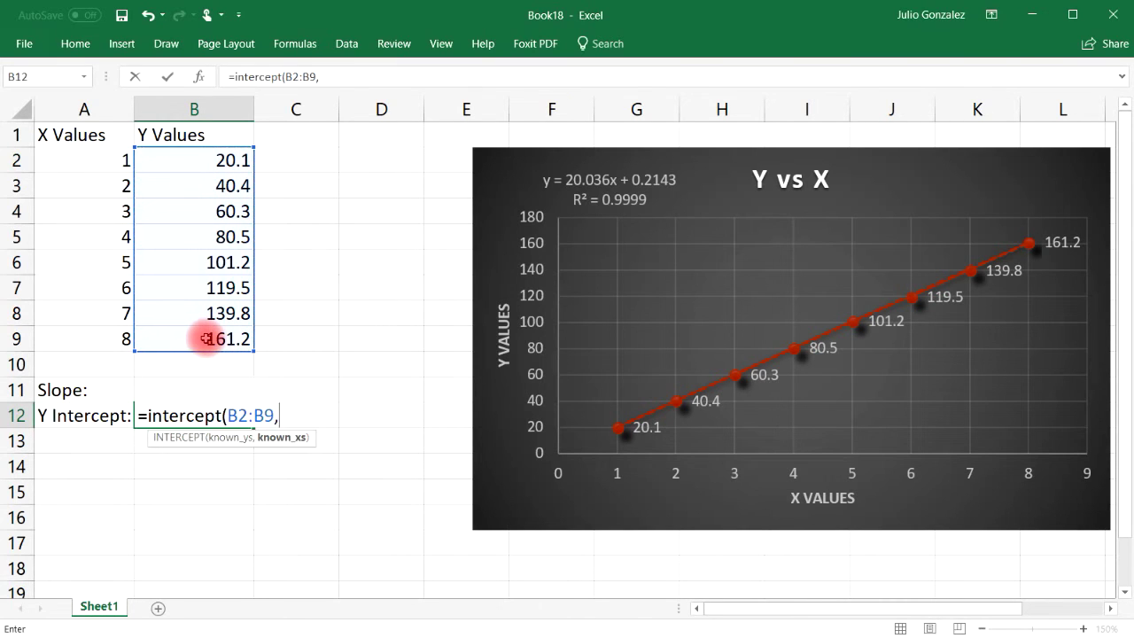
{"action": "left_click_drag", "start_coordinate": [94, 156], "coordinate": [115, 333]}
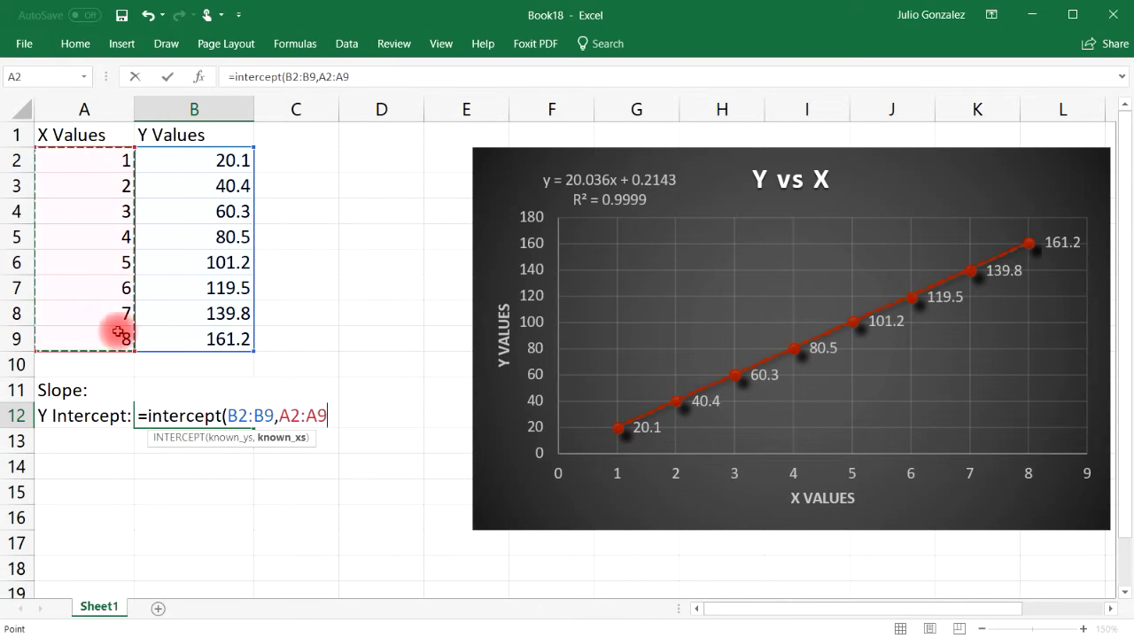
{"action": "type", "text": ")"}
{"action": "key", "text": "Return"}
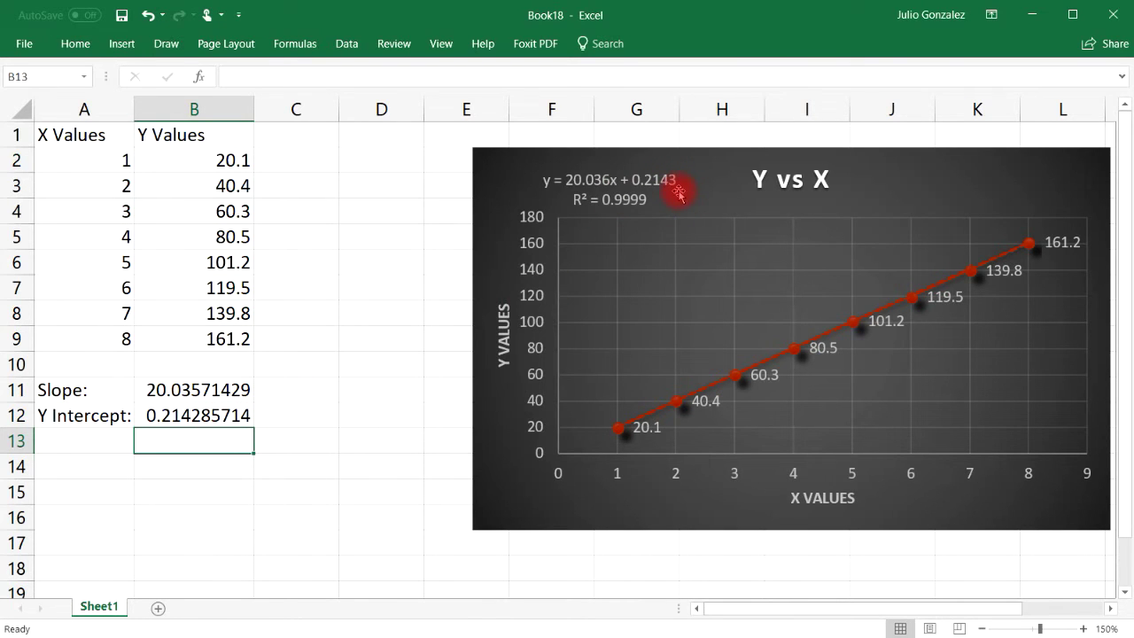
Step: Label A13 "R Value" and calculate the correlation coefficient in B13 with =CORREL(B2:B9,A2:A9)
{"action": "left_click", "coordinate": [82, 449]}
{"action": "type", "text": "R"}
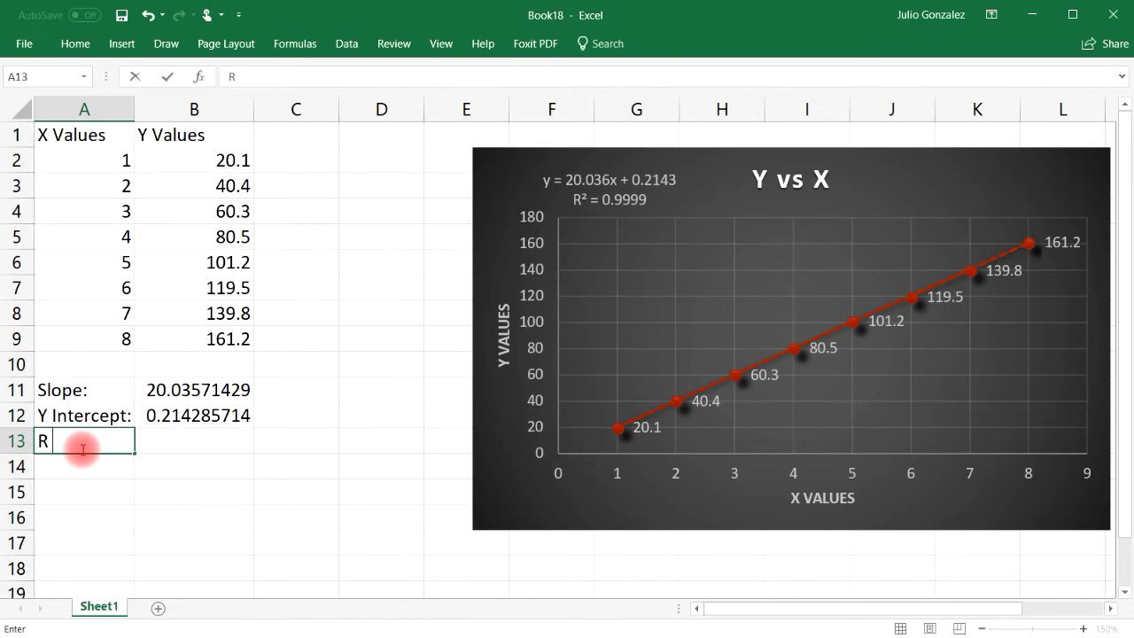
{"action": "type", "text": " Value"}
{"action": "key", "text": "Tab"}
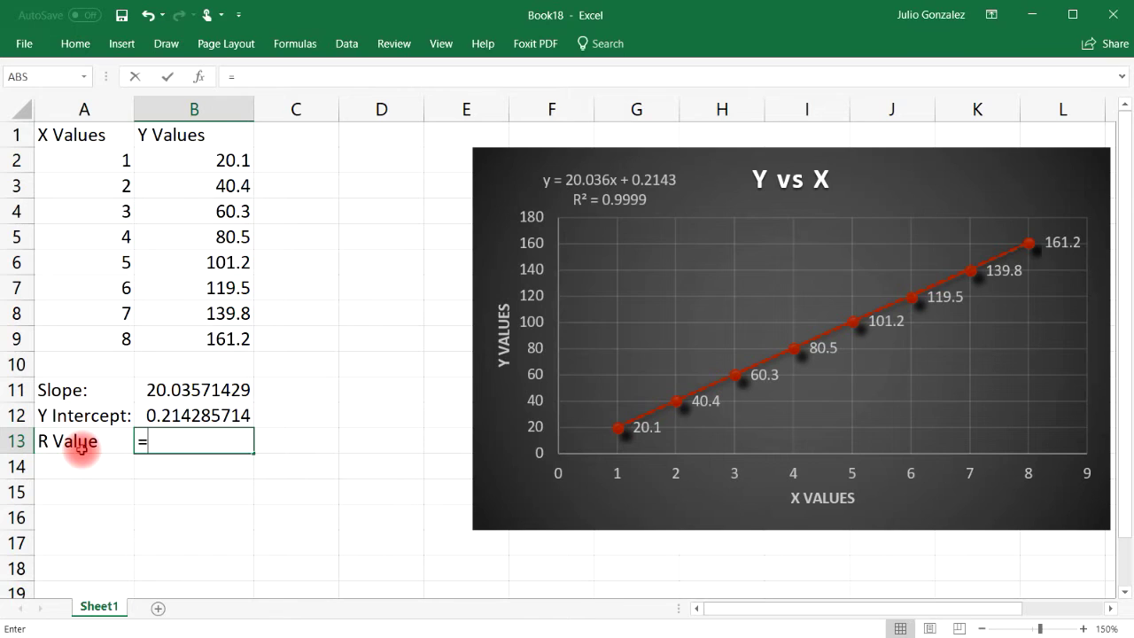
{"action": "type", "text": "=correl"}
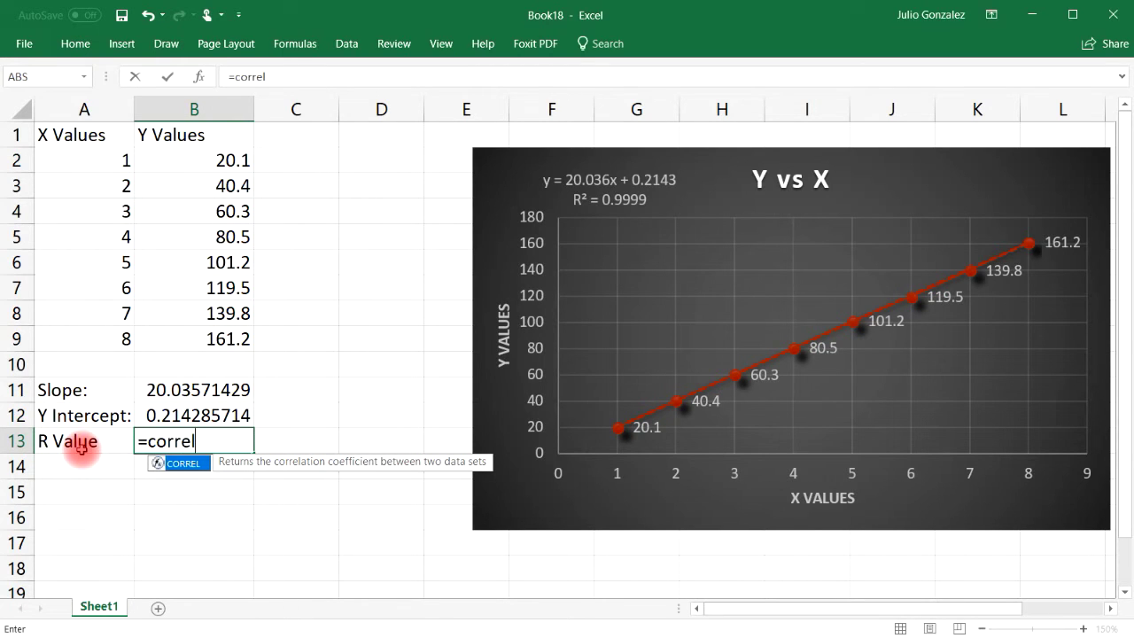
{"action": "type", "text": "("}
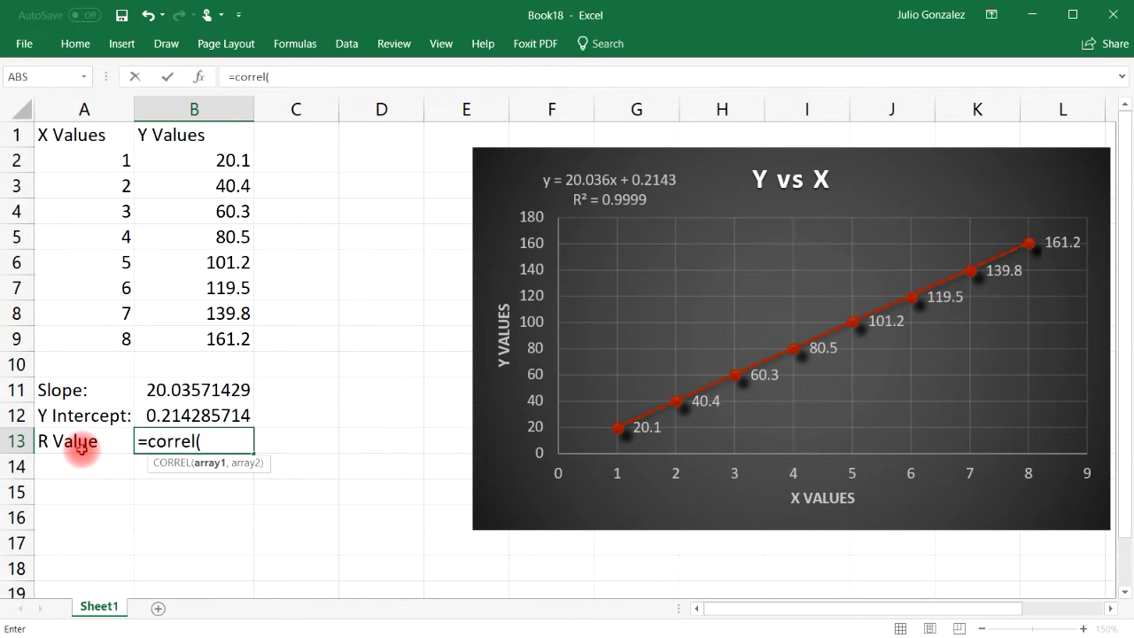
{"action": "left_click_drag", "start_coordinate": [234, 161], "coordinate": [220, 336]}
{"action": "type", "text": ","}
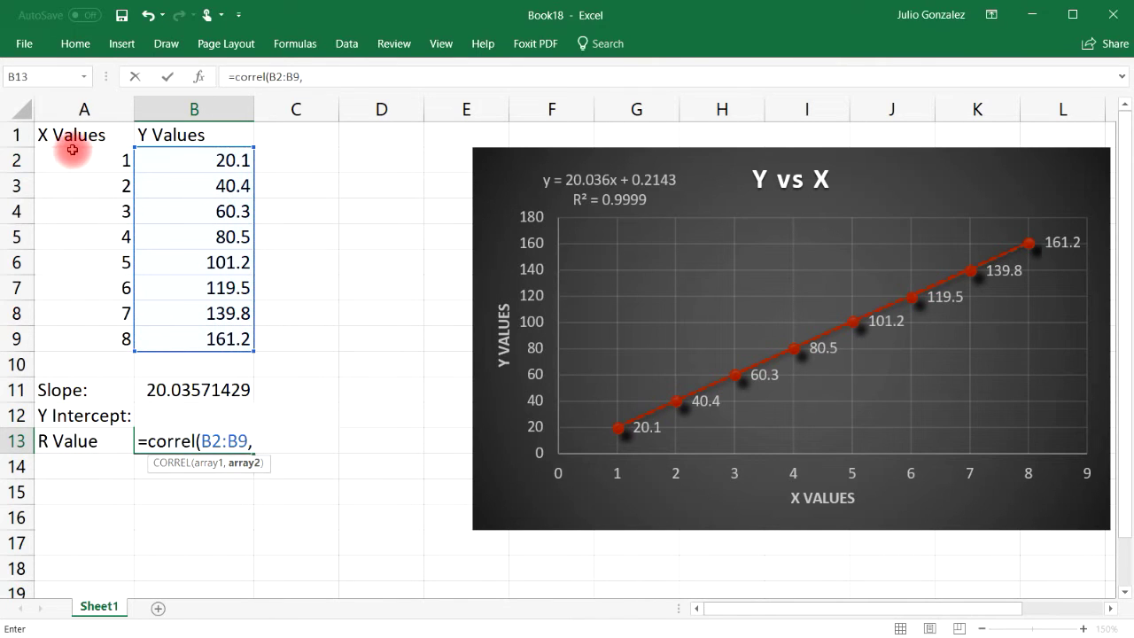
{"action": "left_click_drag", "start_coordinate": [69, 151], "coordinate": [93, 338]}
{"action": "type", "text": ")"}
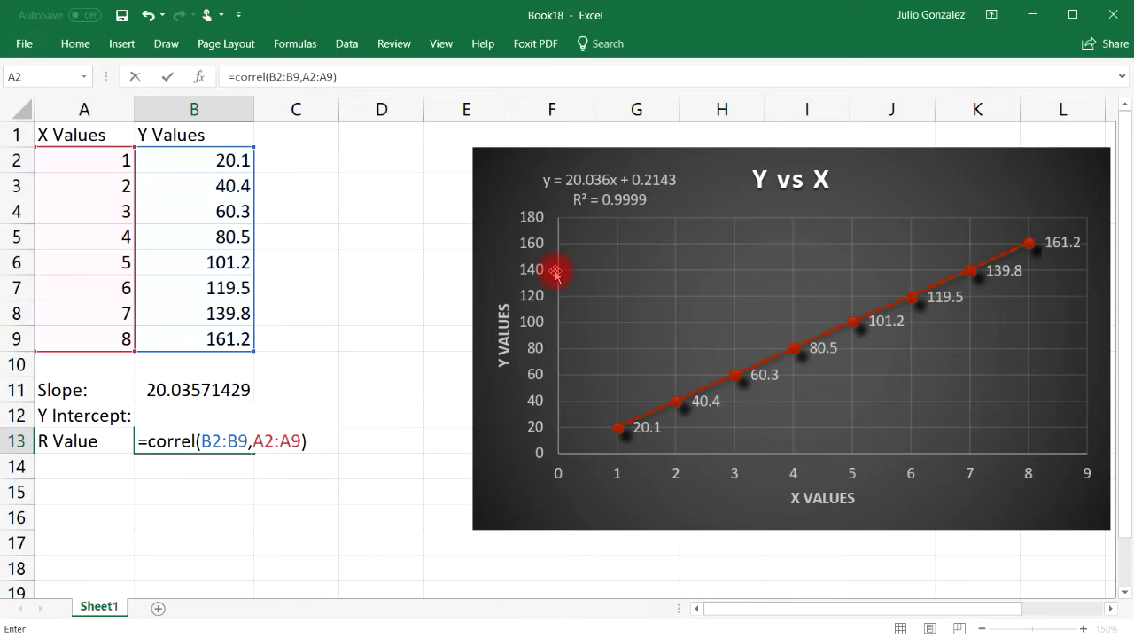
{"action": "key", "text": "Return"}
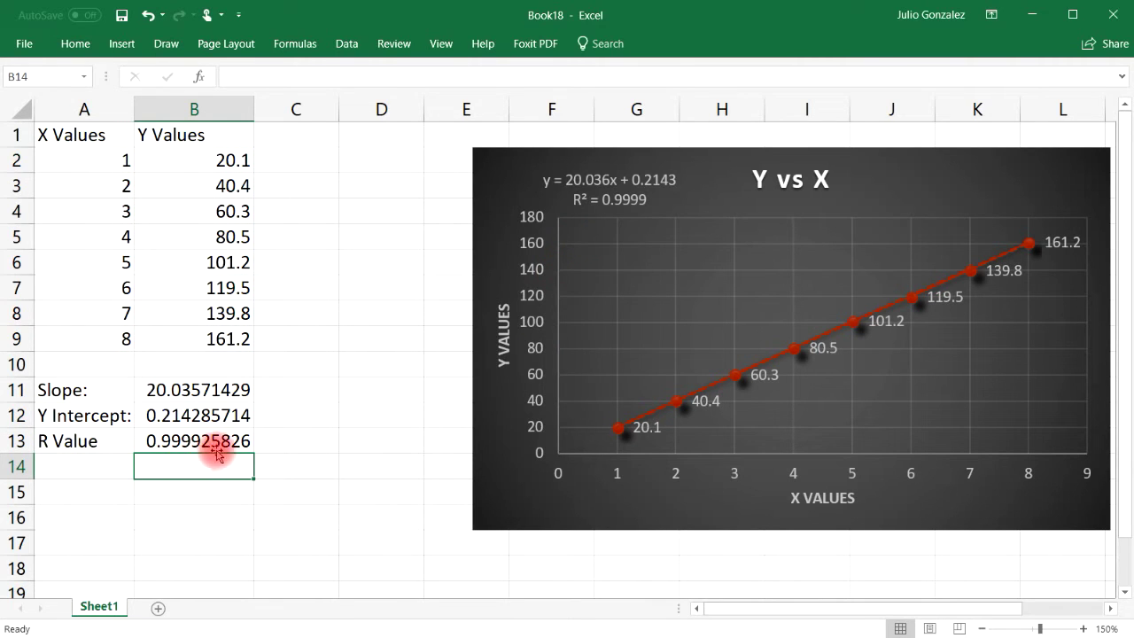
Step: Label A14 "R^2 Value" and square the R value in B14 with the formula =(B13)^2
{"action": "left_click", "coordinate": [108, 462]}
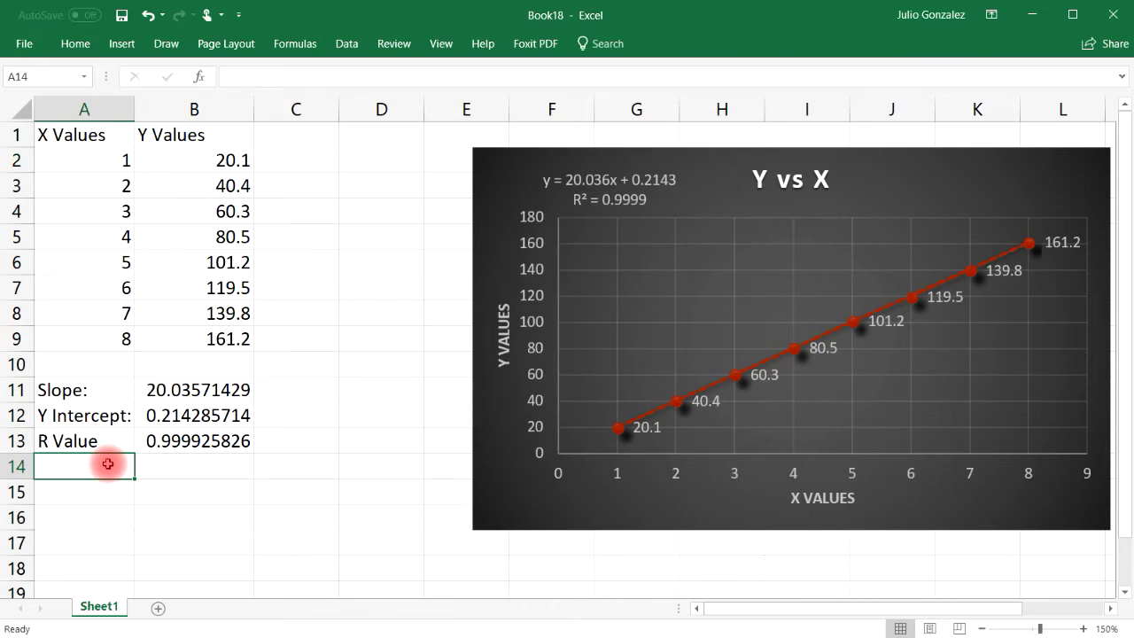
{"action": "type", "text": "R&"}
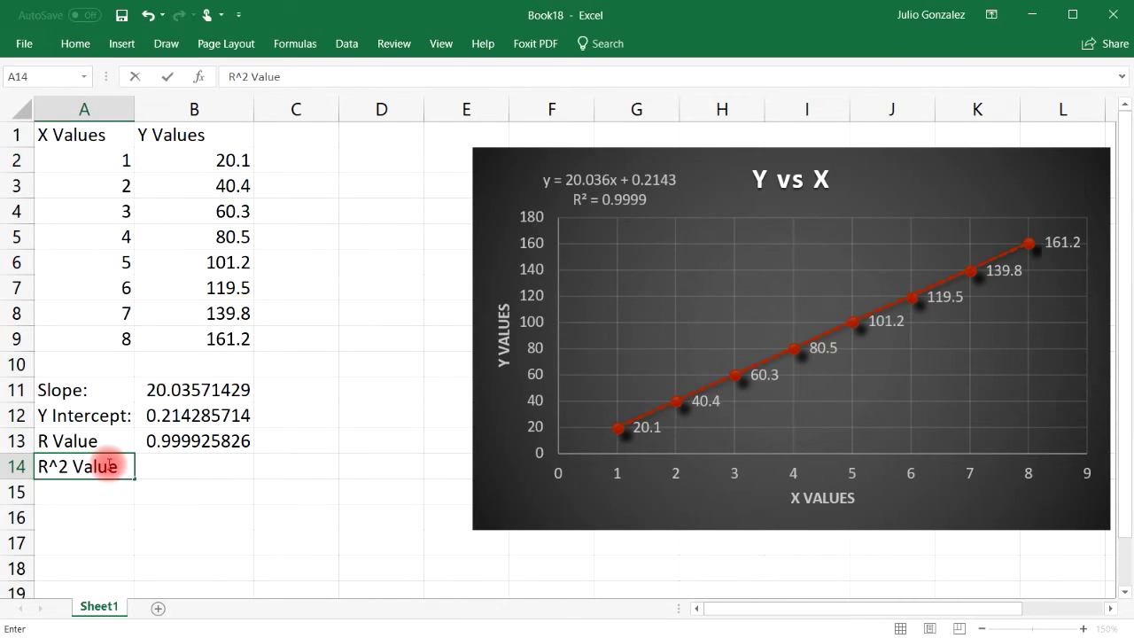
{"action": "key", "text": "Tab"}
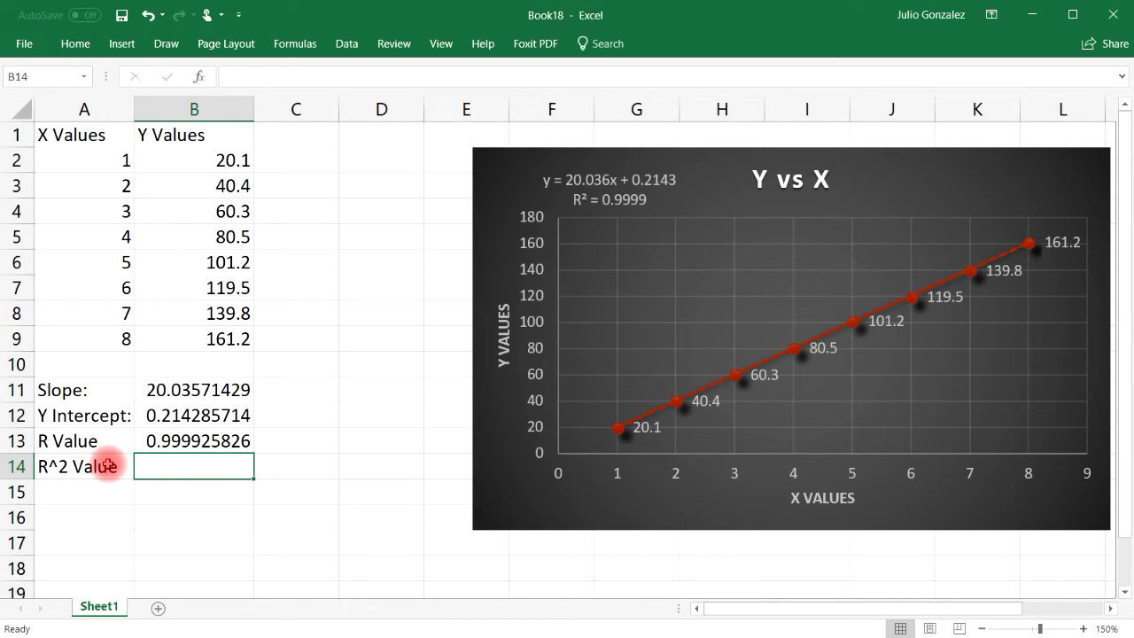
{"action": "type", "text": "="}
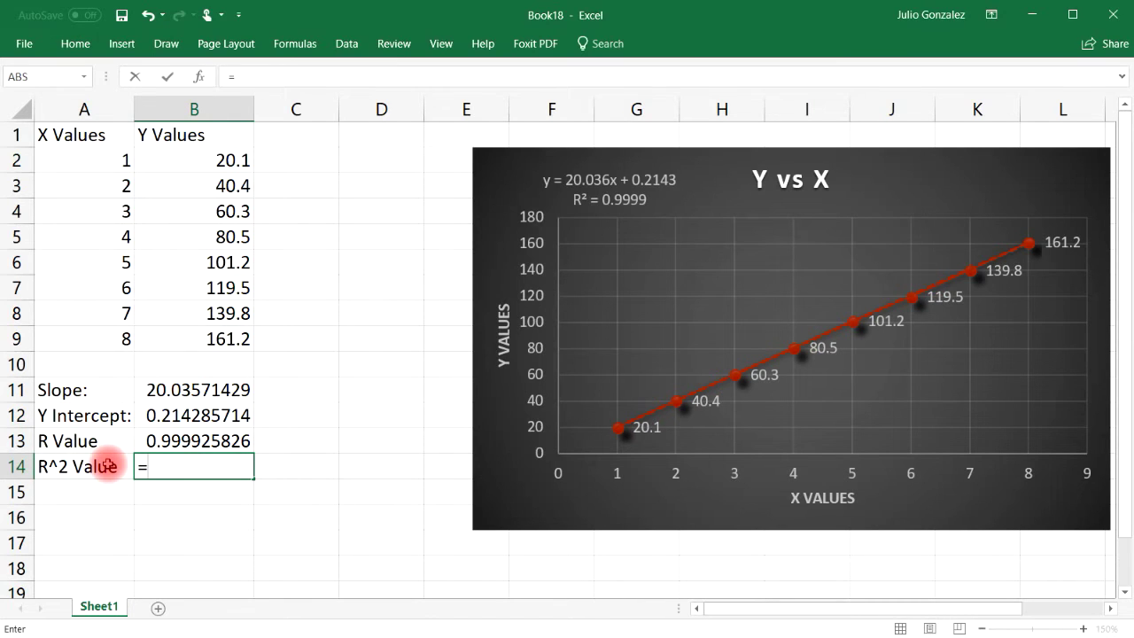
{"action": "left_click", "coordinate": [175, 440]}
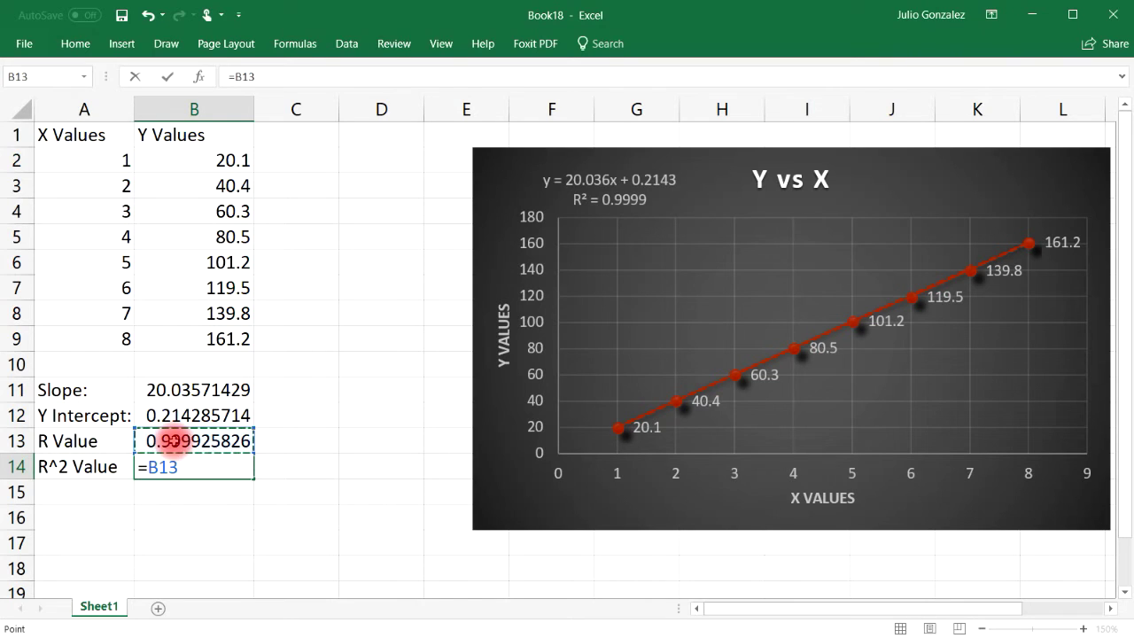
{"action": "key", "text": "BackSpace"}
{"action": "key", "text": "BackSpace"}
{"action": "key", "text": "BackSpace"}
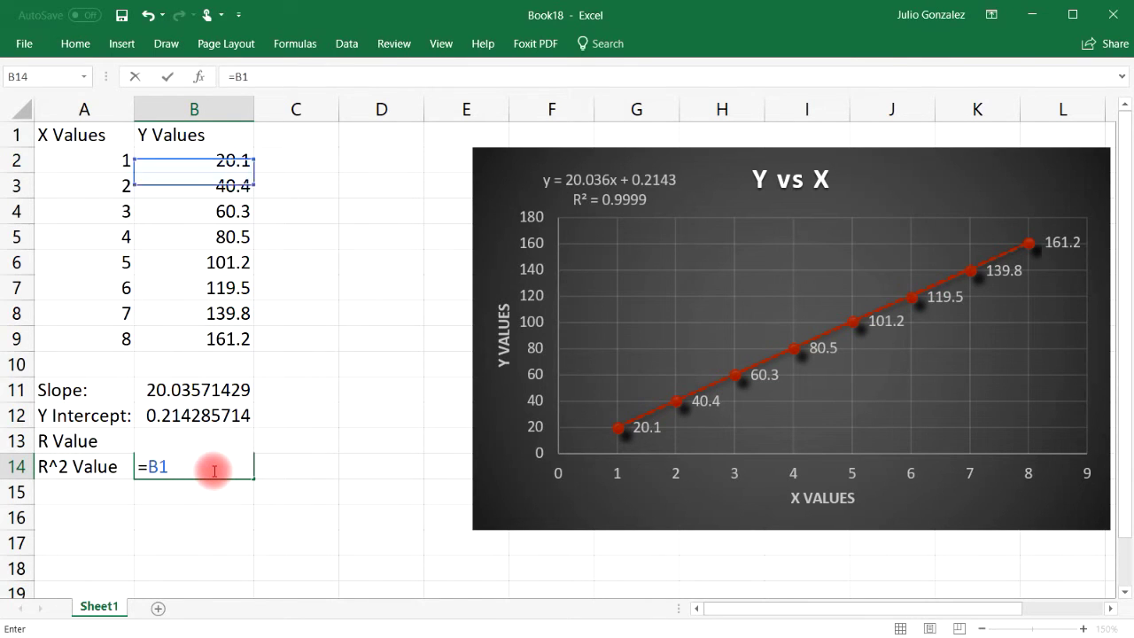
{"action": "type", "text": "(B13)^2"}
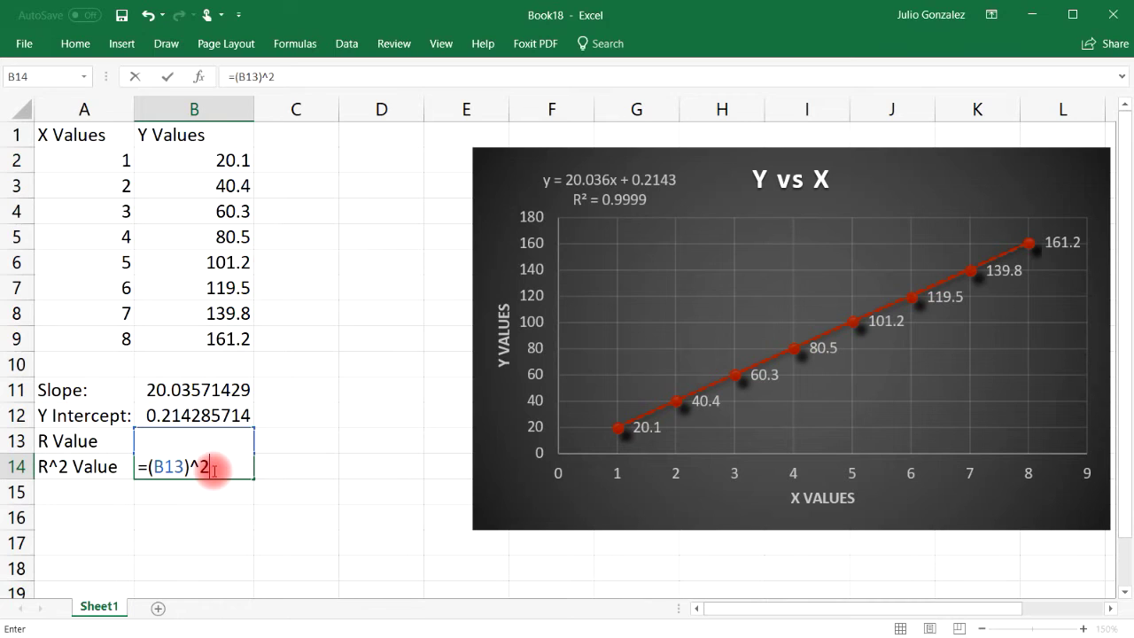
{"action": "key", "text": "Return"}
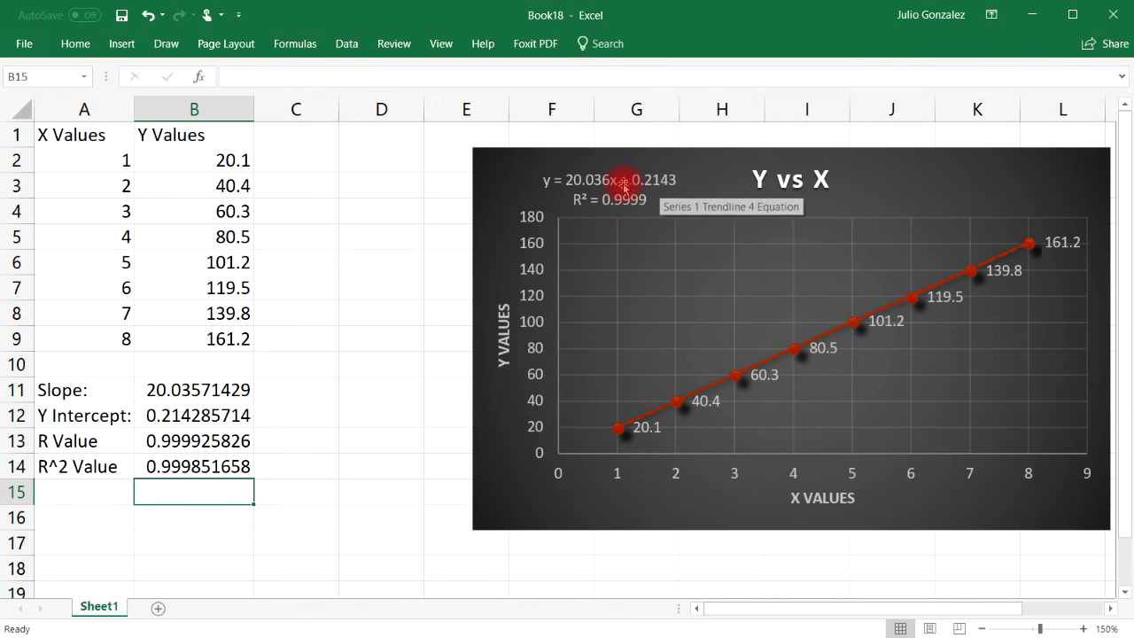
Step: Review the formulas behind the slope, Y intercept and R value results
{"action": "left_click", "coordinate": [159, 390]}
{"action": "left_click", "coordinate": [181, 418]}
{"action": "left_click", "coordinate": [181, 439]}
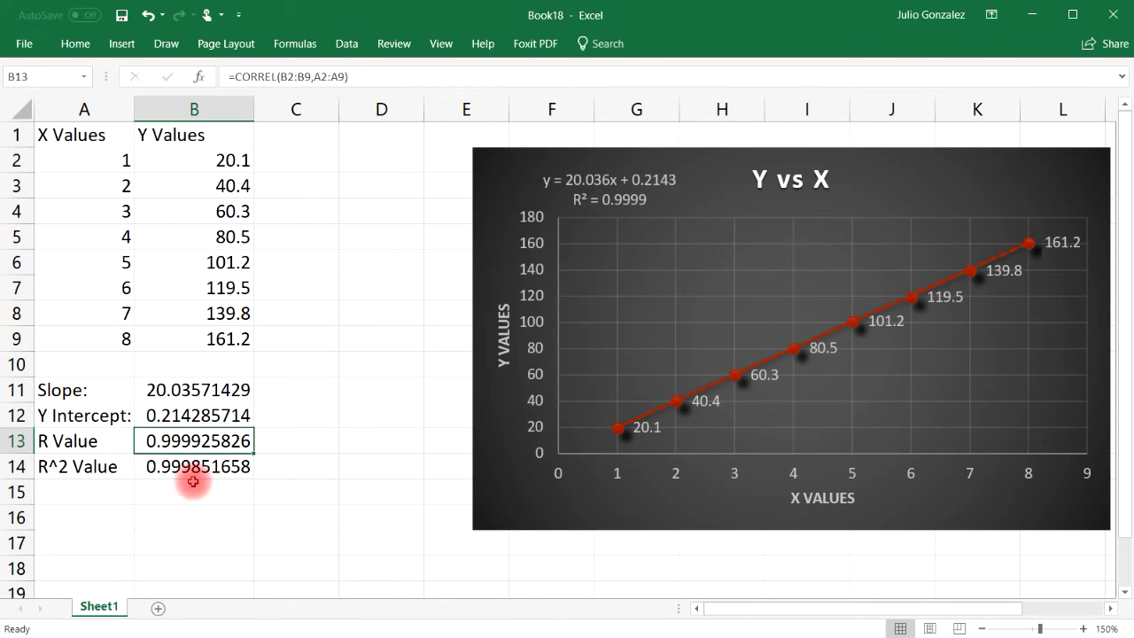
{"action": "left_click", "coordinate": [188, 487]}
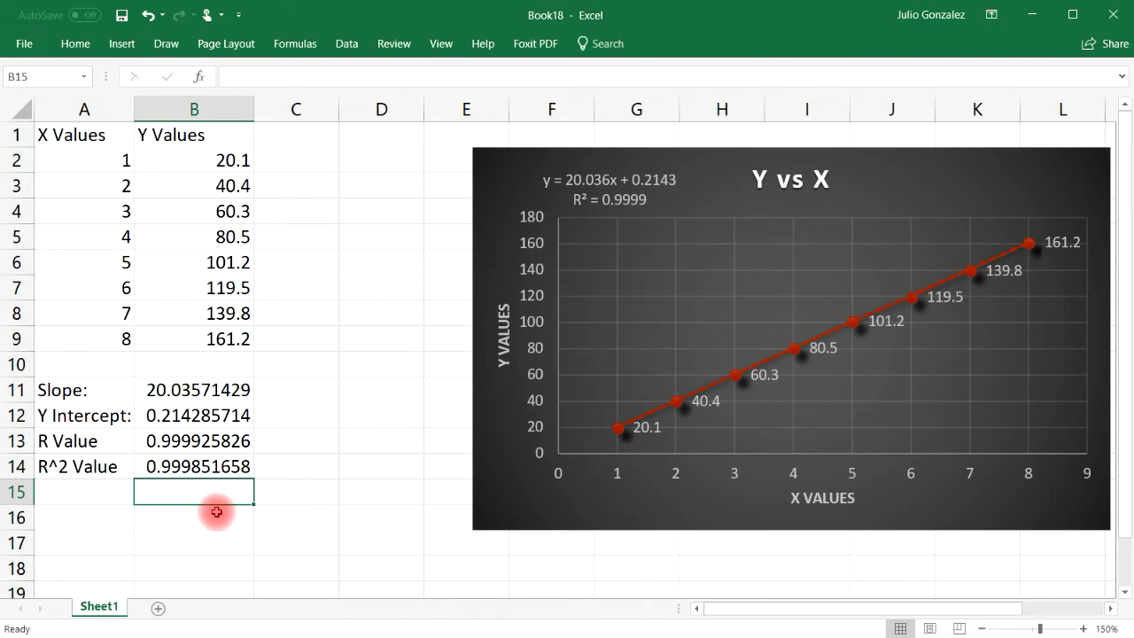
Step: Delete the "Y vs X" scatter chart from the worksheet
{"action": "left_click_drag", "start_coordinate": [784, 479], "coordinate": [771, 475]}
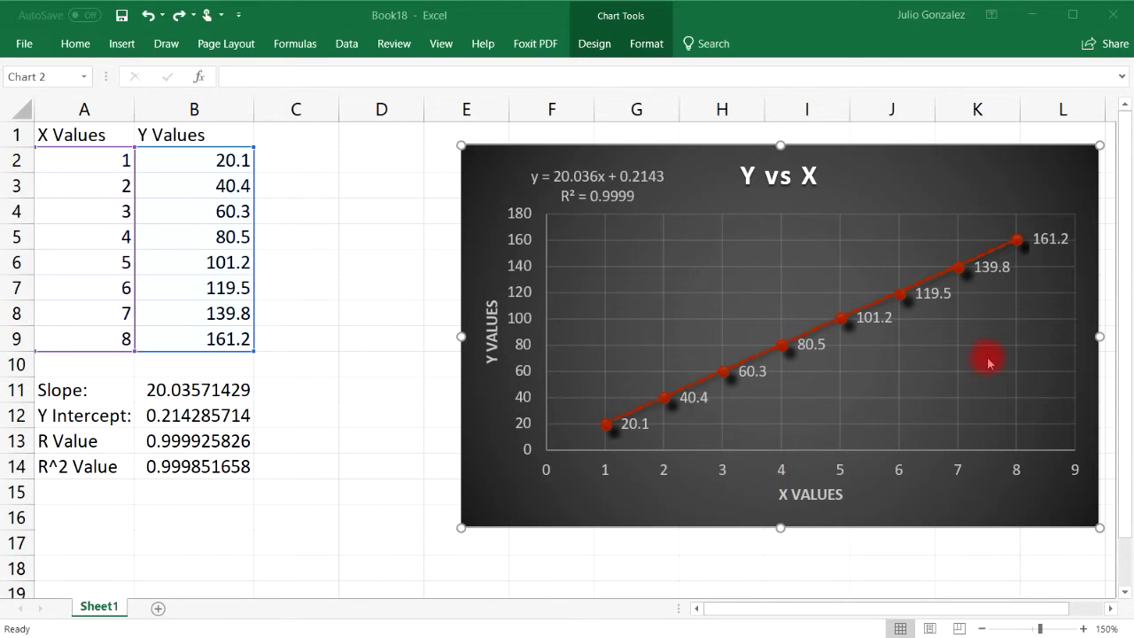
{"action": "left_click", "coordinate": [975, 168]}
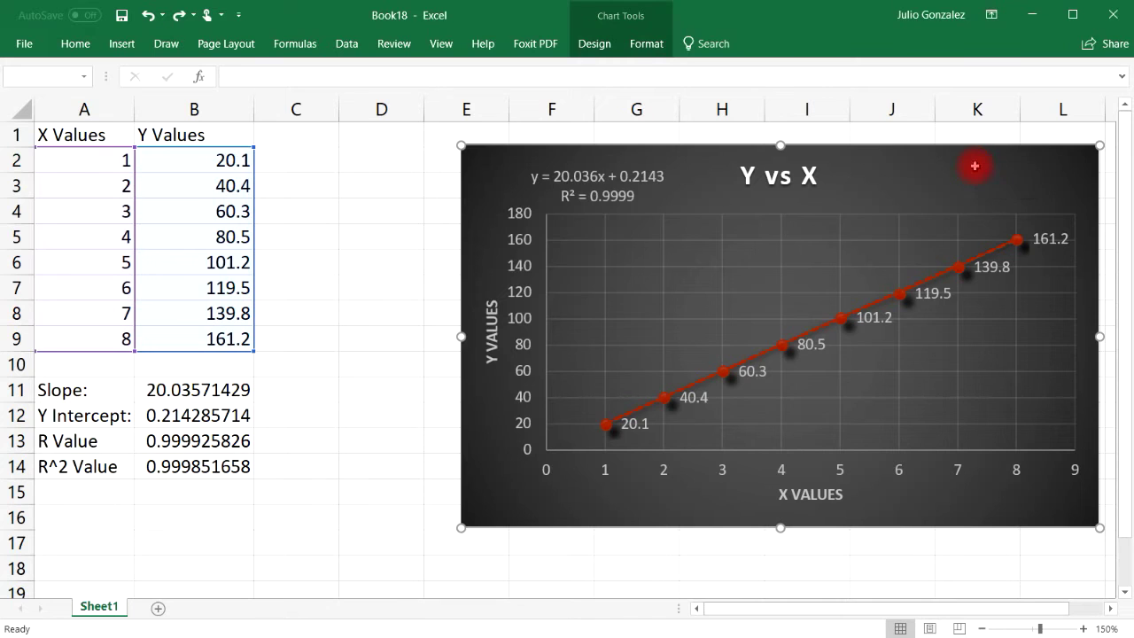
{"action": "key", "text": "Delete"}
Step: Add the header "Z Values" in C1 for a third data column
{"action": "type", "text": "Z"}
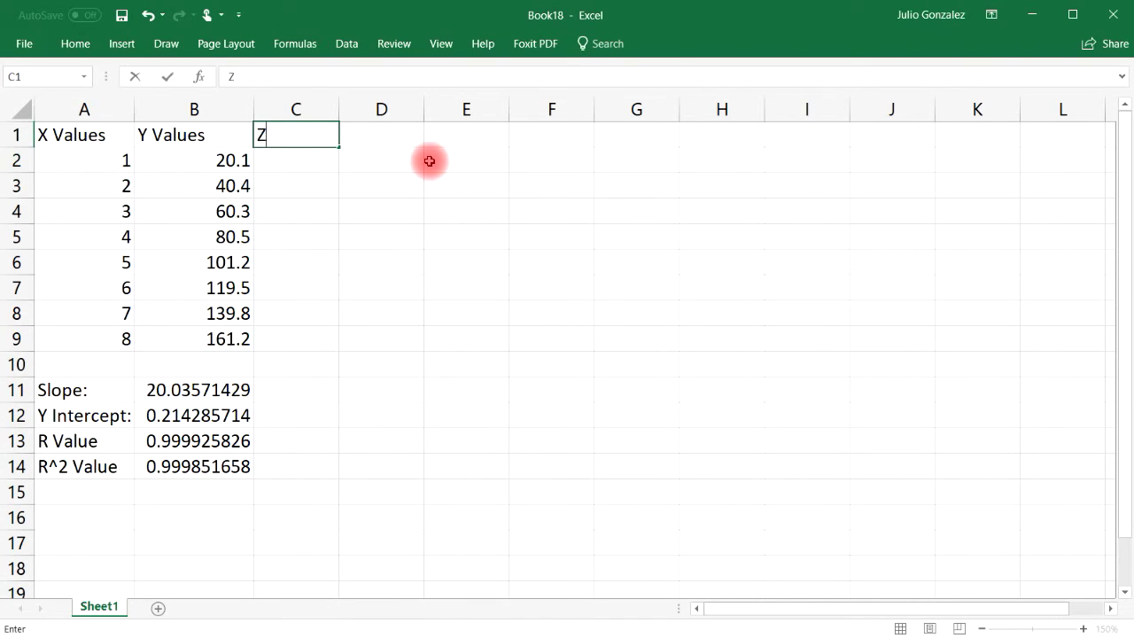
{"action": "type", "text": " Values"}
{"action": "key", "text": "Return"}
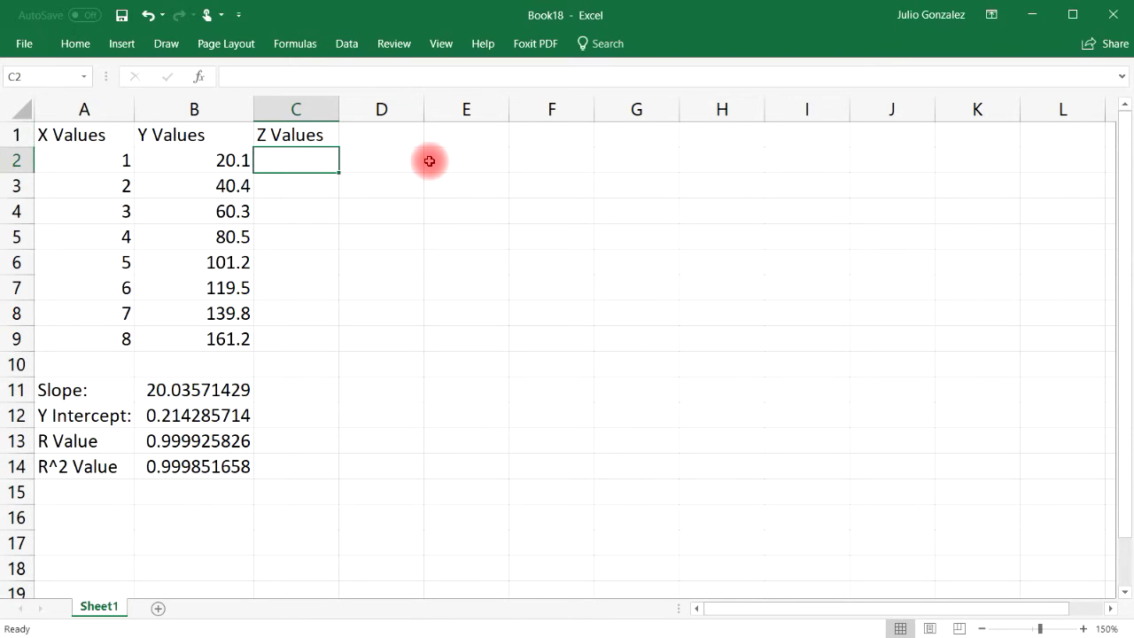
Step: Enter the Z values 9.5, 18.6, 29.3 and 39.7 in cells C2 to C5
{"action": "type", "text": "9.5"}
{"action": "key", "text": "Return"}
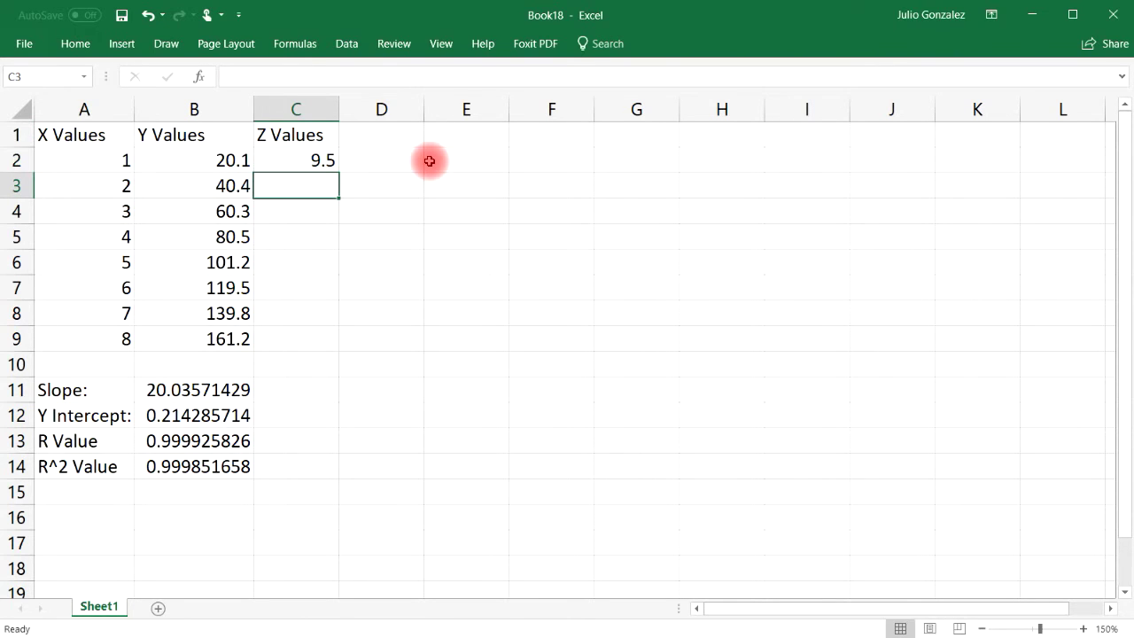
{"action": "type", "text": "18.6"}
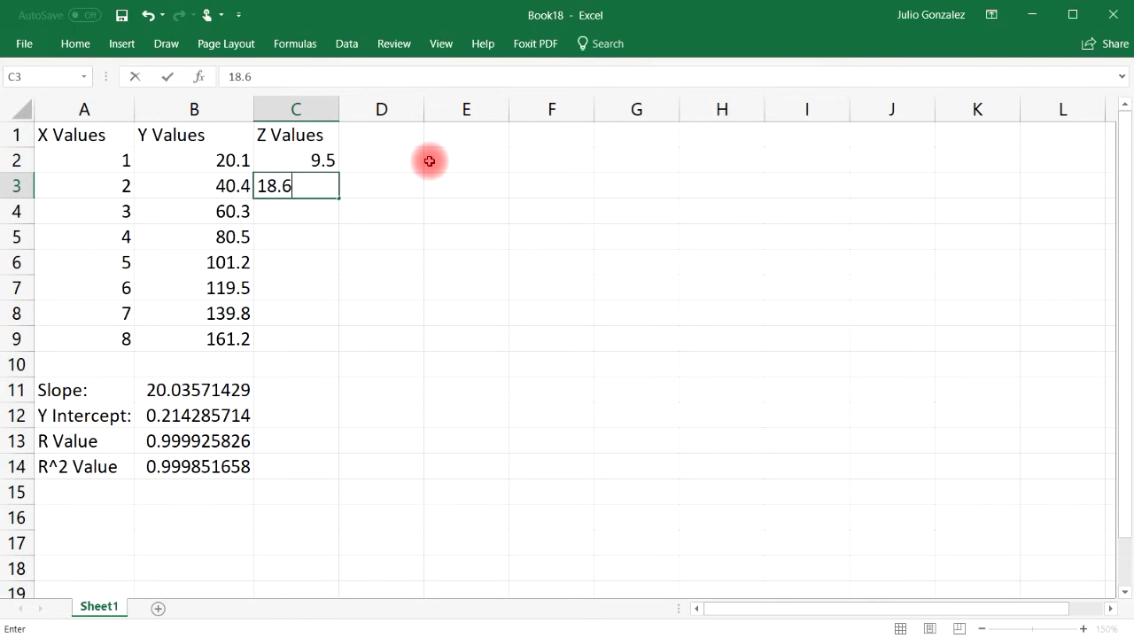
{"action": "key", "text": "Return"}
{"action": "type", "text": "29.3"}
{"action": "key", "text": "Return"}
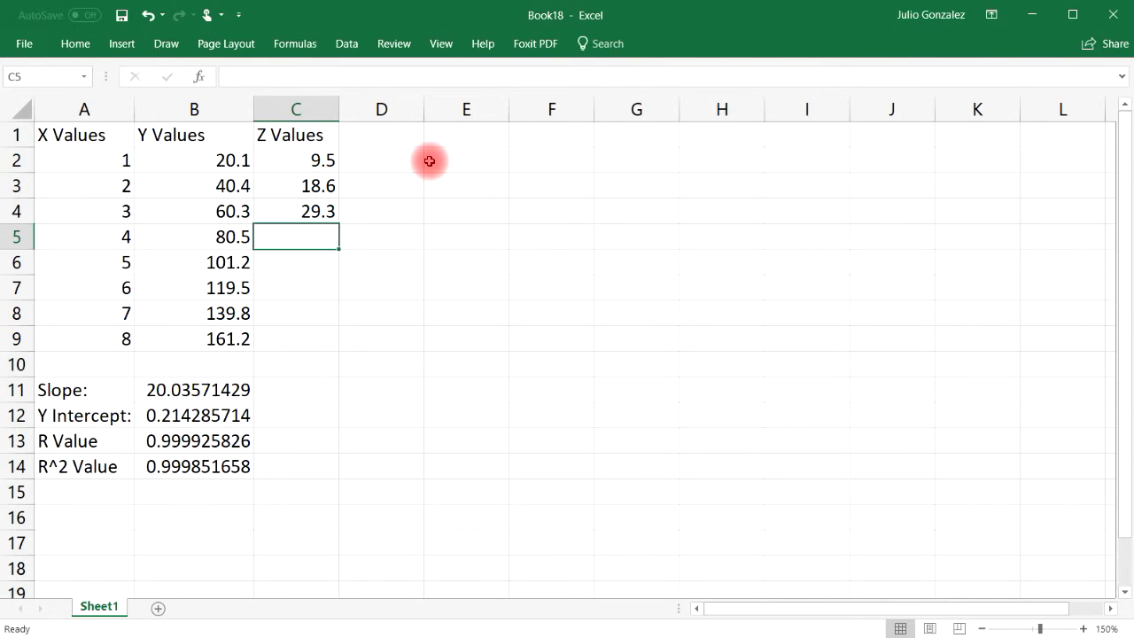
{"action": "type", "text": "39.7"}
{"action": "key", "text": "Return"}
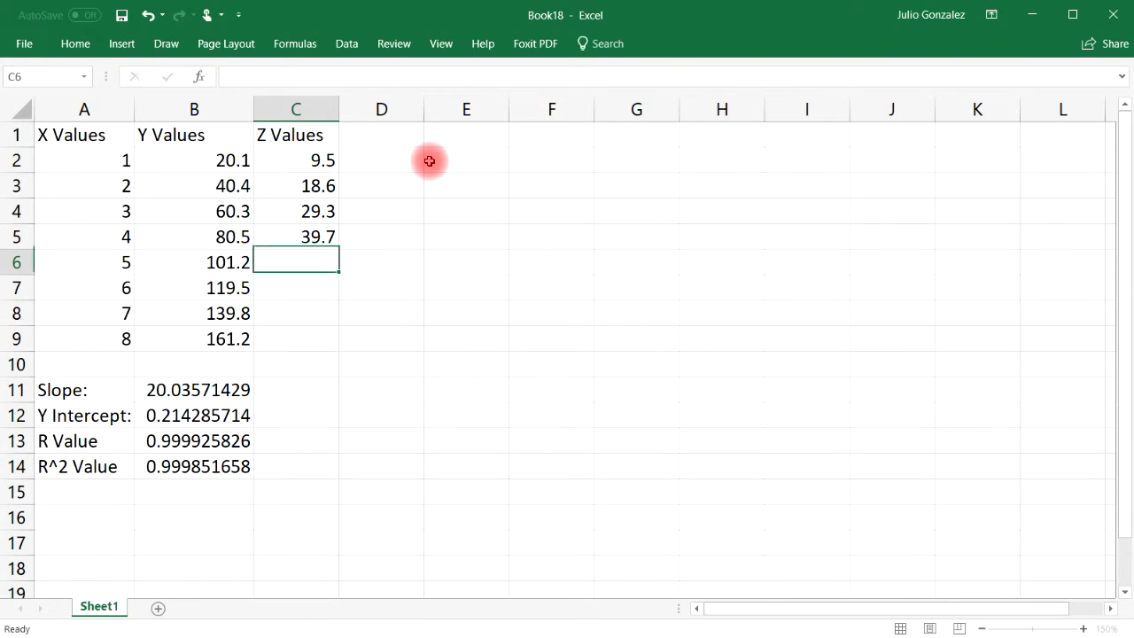
Step: Complete the Z column with 48.2, 59.6, 71.3 and 84.2 in cells C6 to C9
{"action": "type", "text": "48.2"}
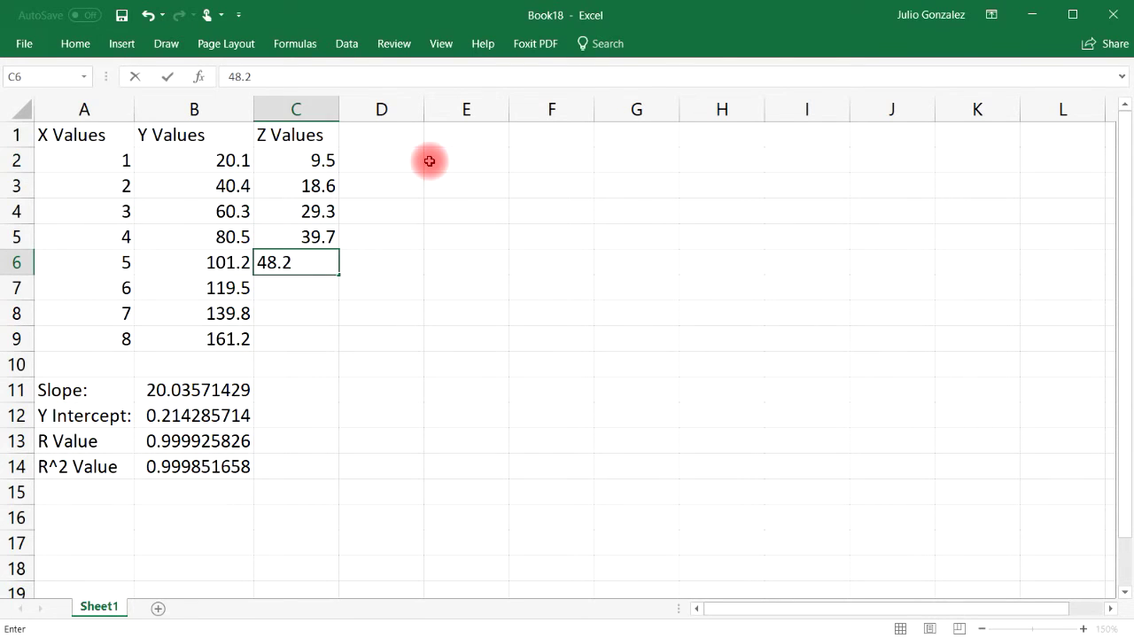
{"action": "key", "text": "Return"}
{"action": "type", "text": "59."}
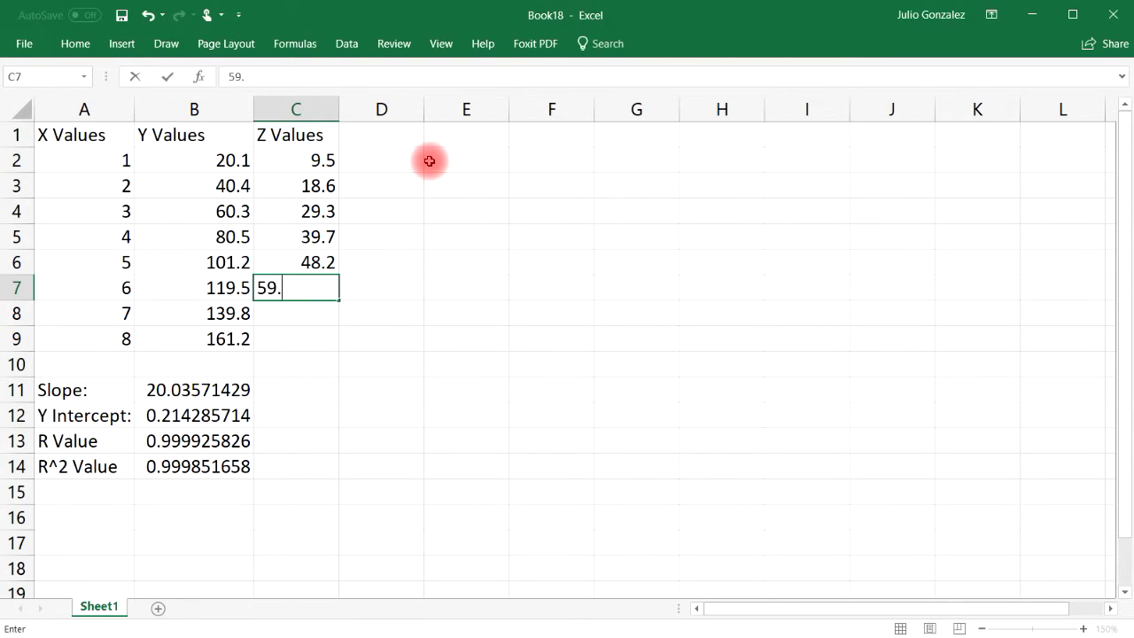
{"action": "type", "text": "6"}
{"action": "key", "text": "Return"}
{"action": "type", "text": "71.3"}
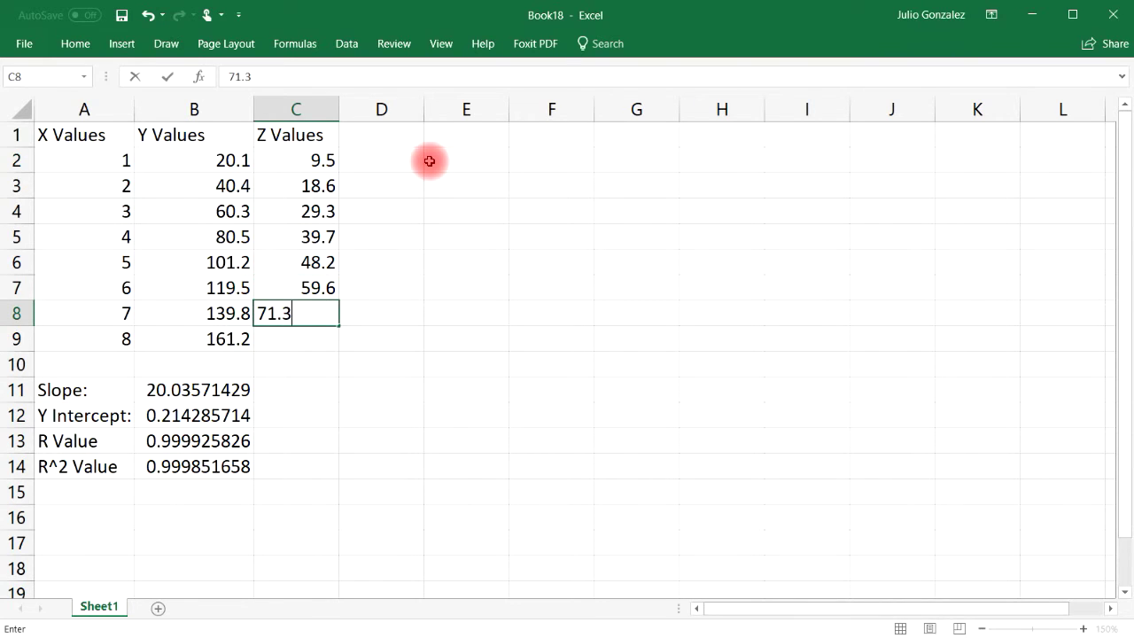
{"action": "key", "text": "Return"}
{"action": "type", "text": "84.2"}
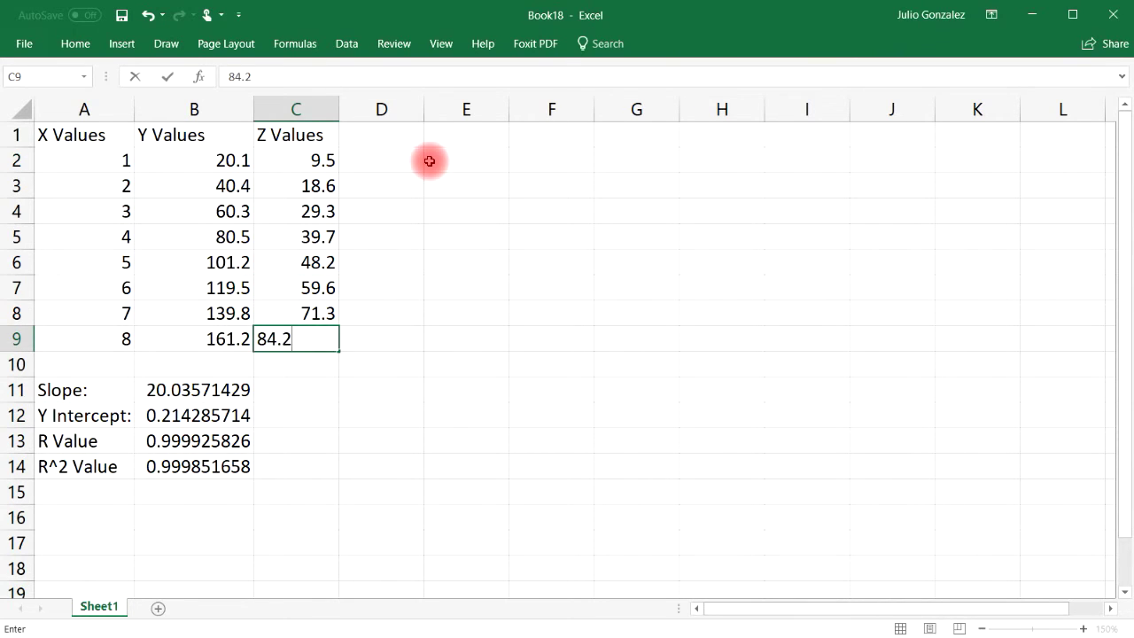
{"action": "key", "text": "Tab"}
Step: Add the header "T Values" in D1 and enter 15.2, 29.3 and 42.3 in cells D2 to D4
{"action": "left_click", "coordinate": [399, 134]}
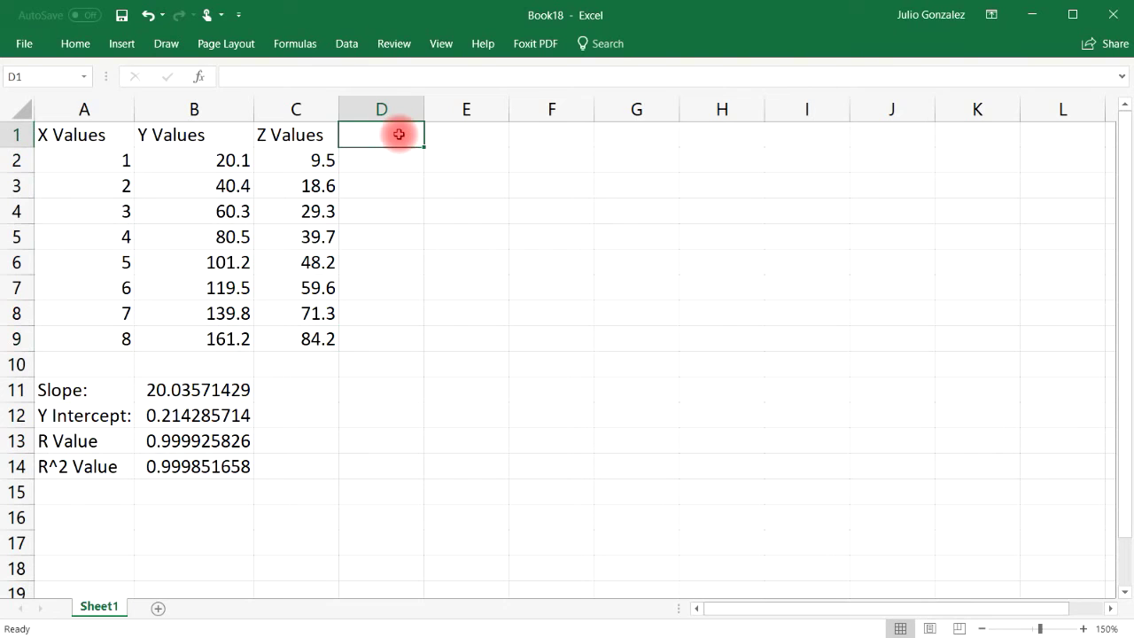
{"action": "type", "text": "T Values"}
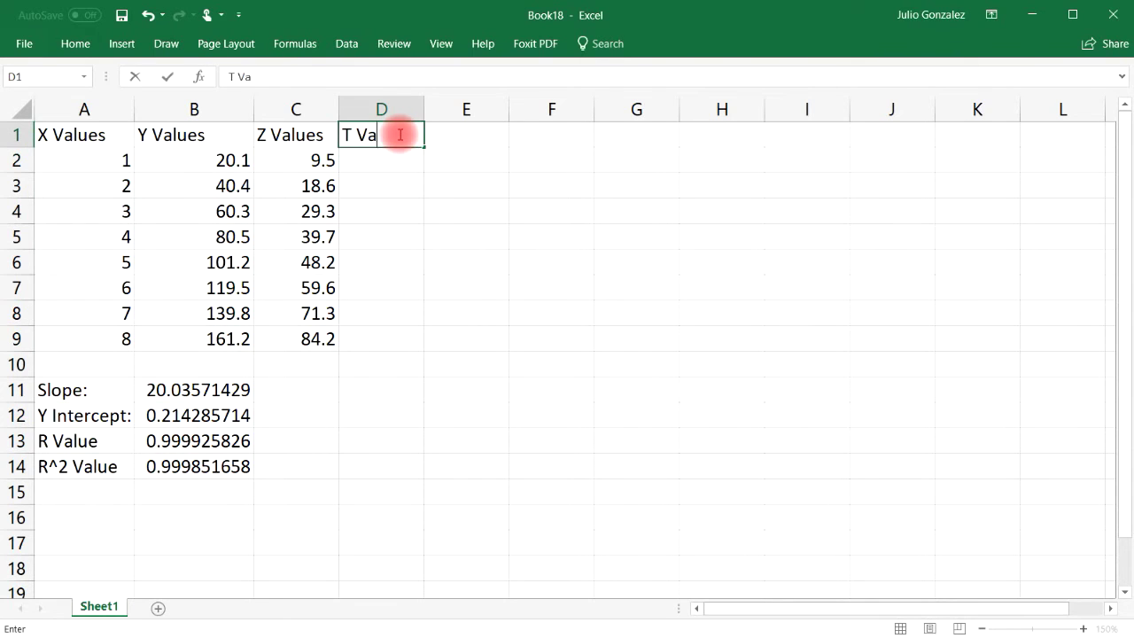
{"action": "key", "text": "Return"}
{"action": "type", "text": "15"}
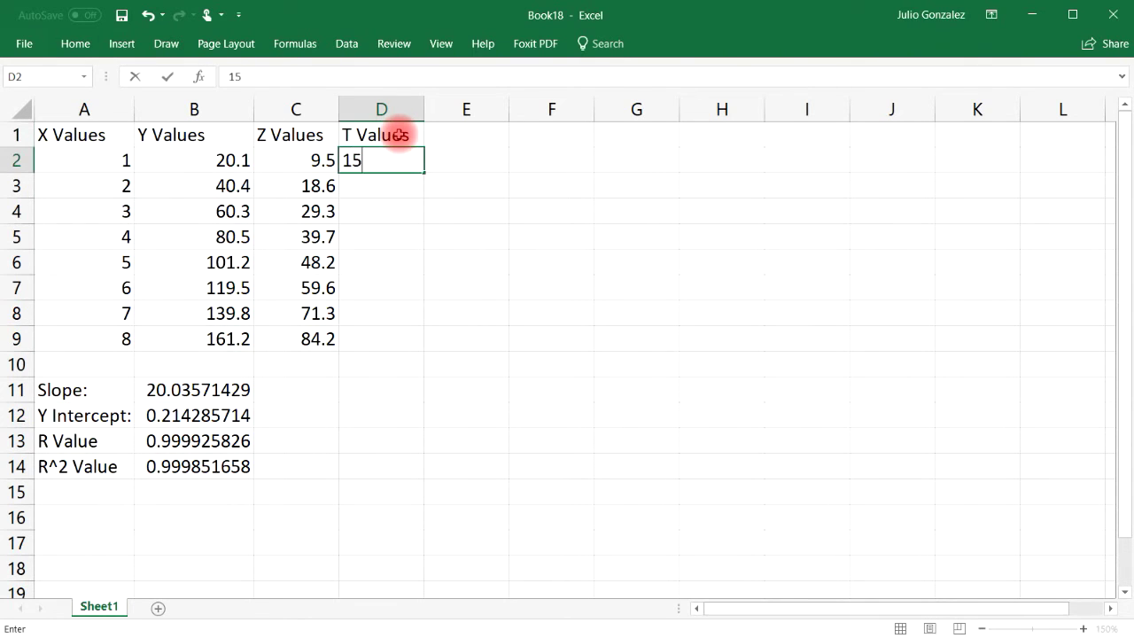
{"action": "type", "text": ".2"}
{"action": "key", "text": "Return"}
{"action": "type", "text": "29,"}
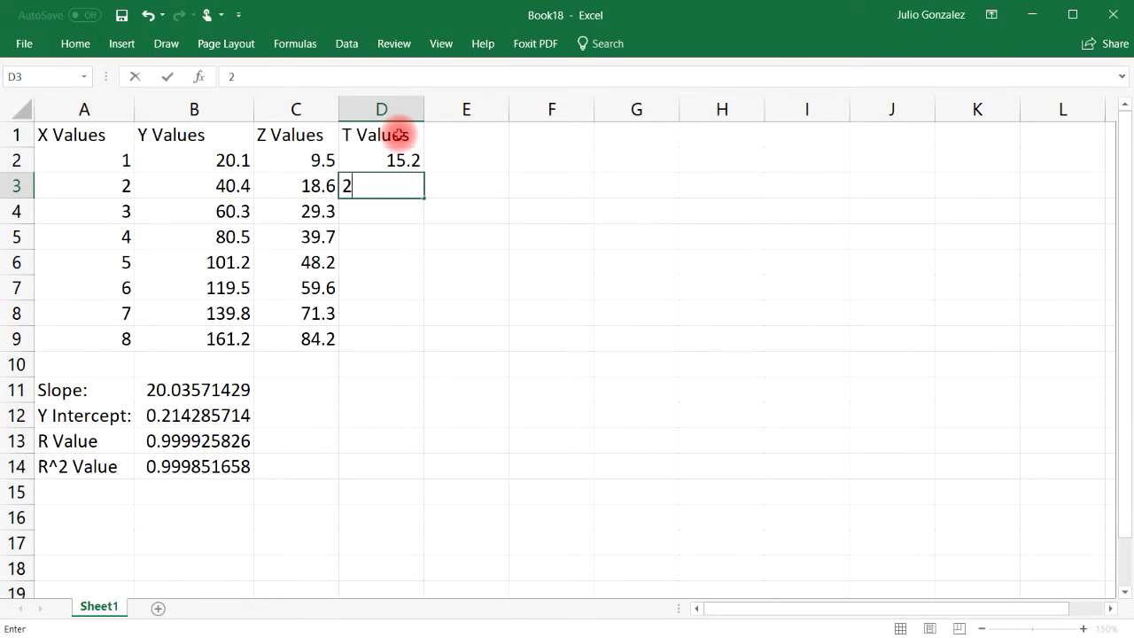
{"action": "key", "text": "BackSpace"}
{"action": "type", "text": "9.3"}
{"action": "key", "text": "Return"}
{"action": "type", "text": "42"}
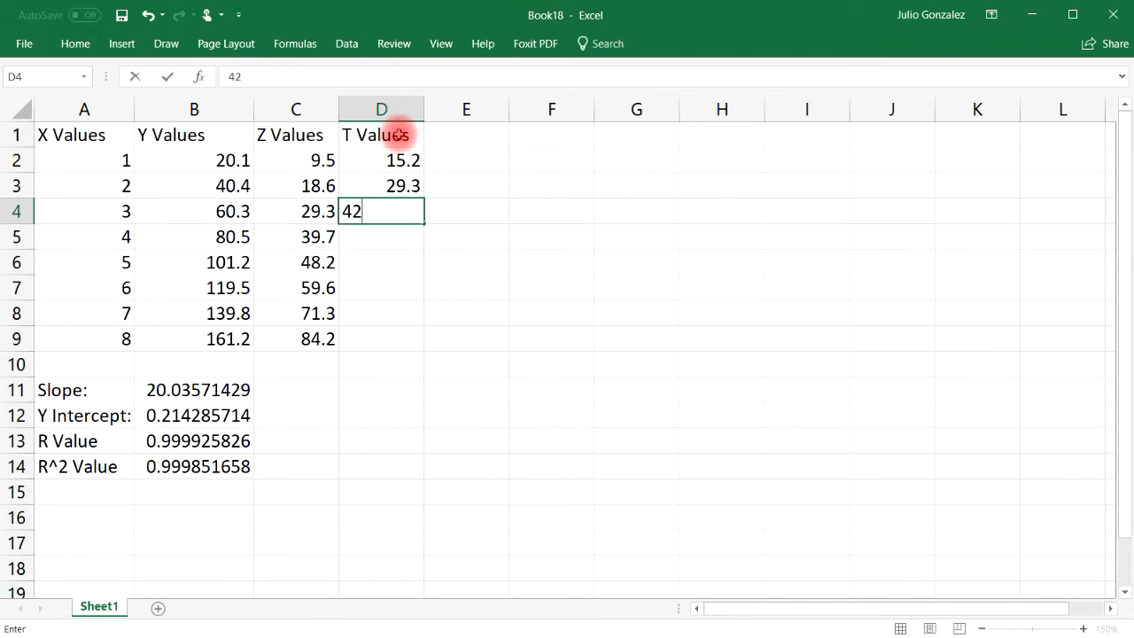
{"action": "type", "text": ".3"}
{"action": "key", "text": "ctrl+Return"}
{"action": "key", "text": "Up"}
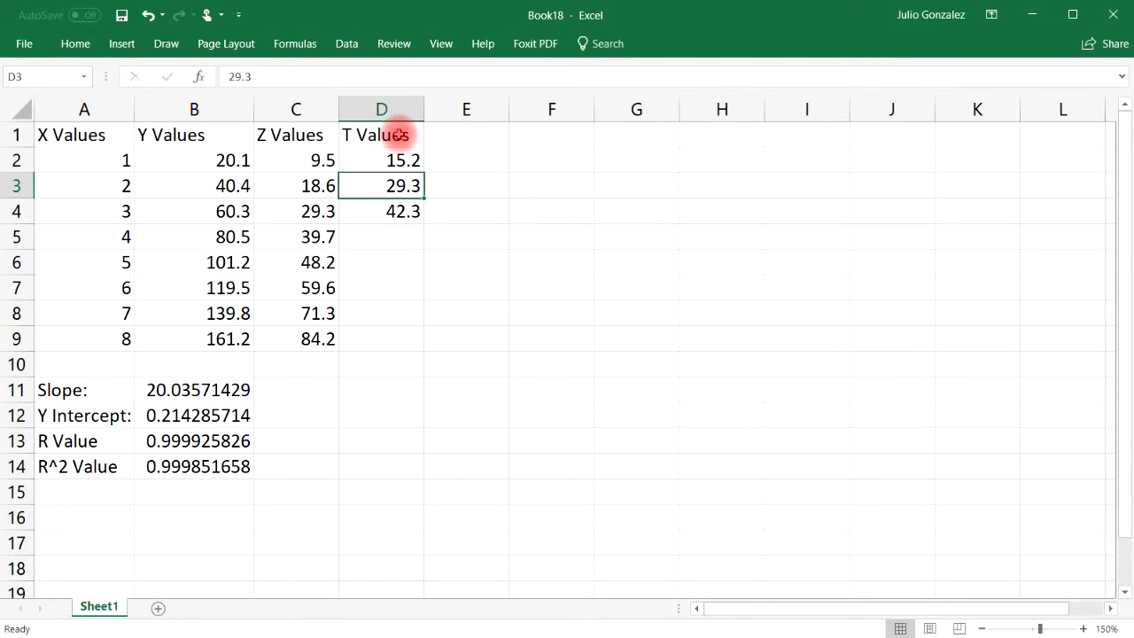
{"action": "type", "text": "56"}
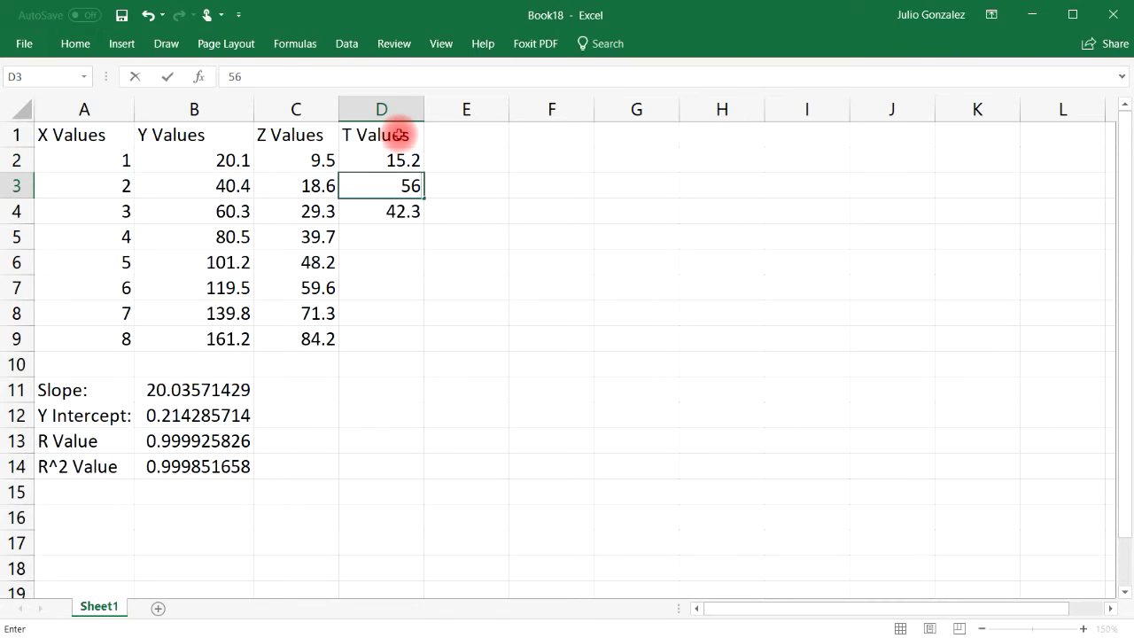
{"action": "key", "text": "BackSpace"}
{"action": "key", "text": "BackSpace"}
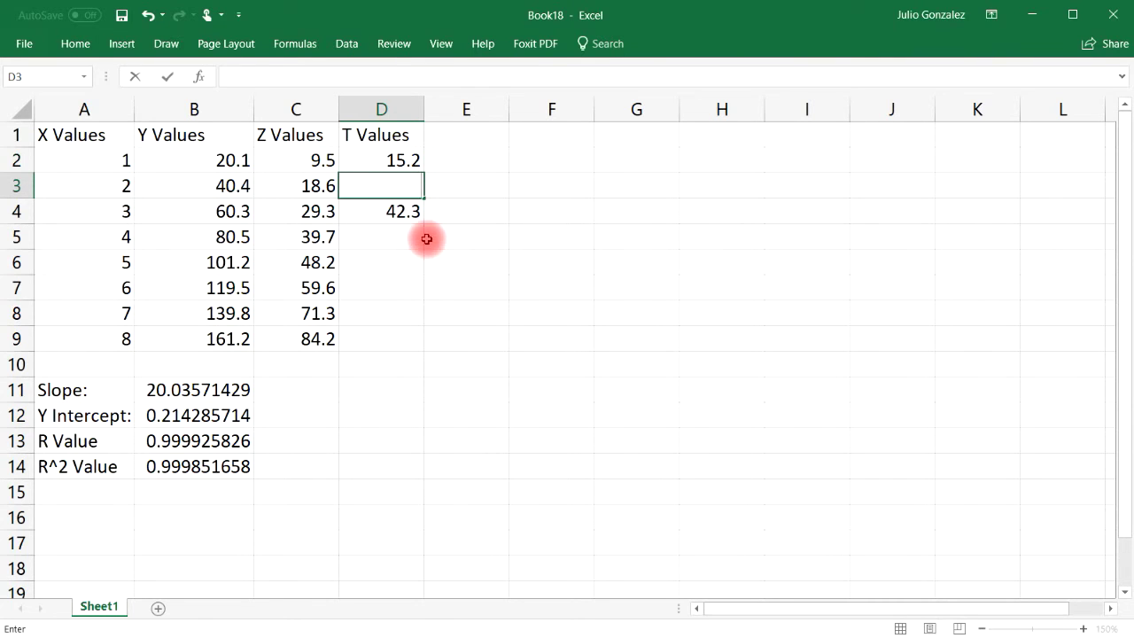
{"action": "left_click", "coordinate": [427, 237]}
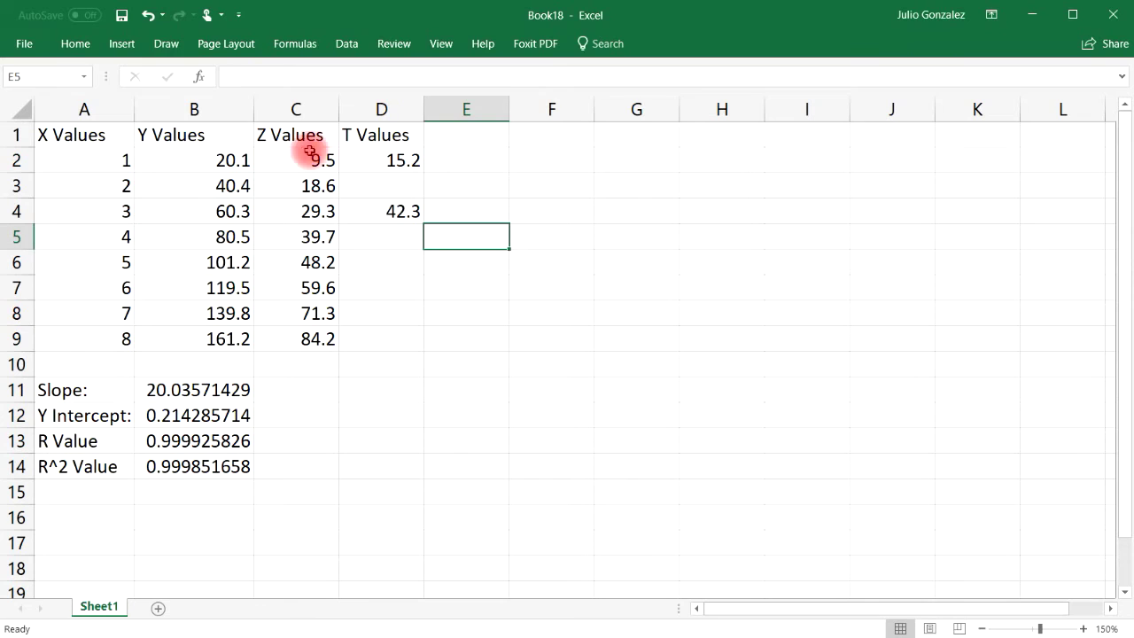
{"action": "left_click", "coordinate": [151, 16]}
Step: Complete the T column with 56.4, 67.1, 81.4, 95.4 and 102.3 in cells D5 to D9
{"action": "left_click", "coordinate": [394, 234]}
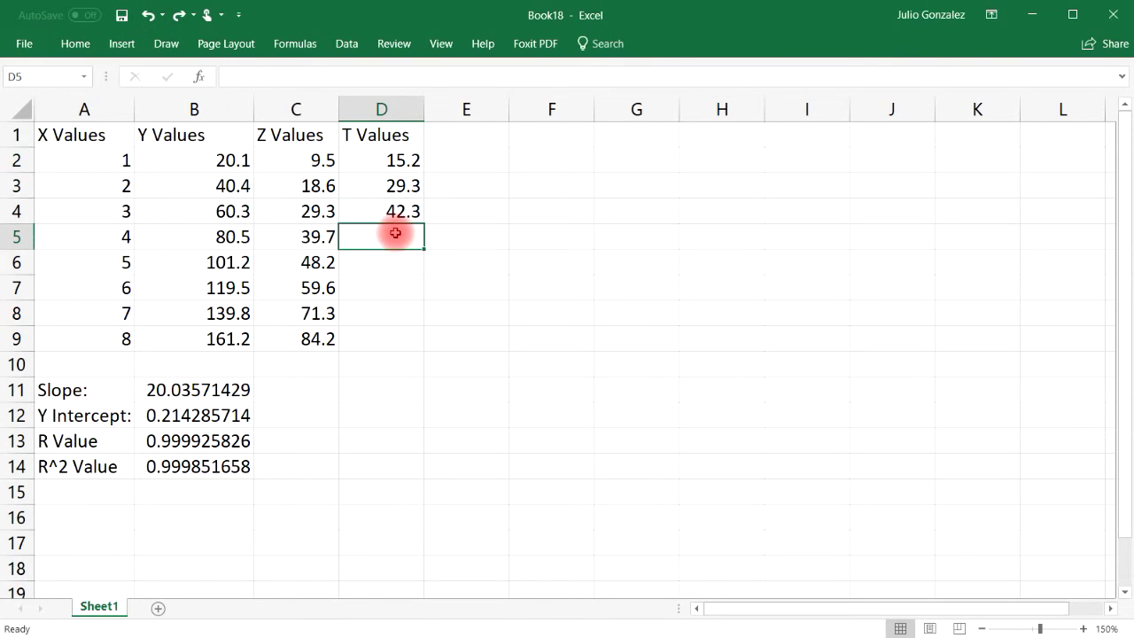
{"action": "type", "text": "56.4"}
{"action": "key", "text": "Return"}
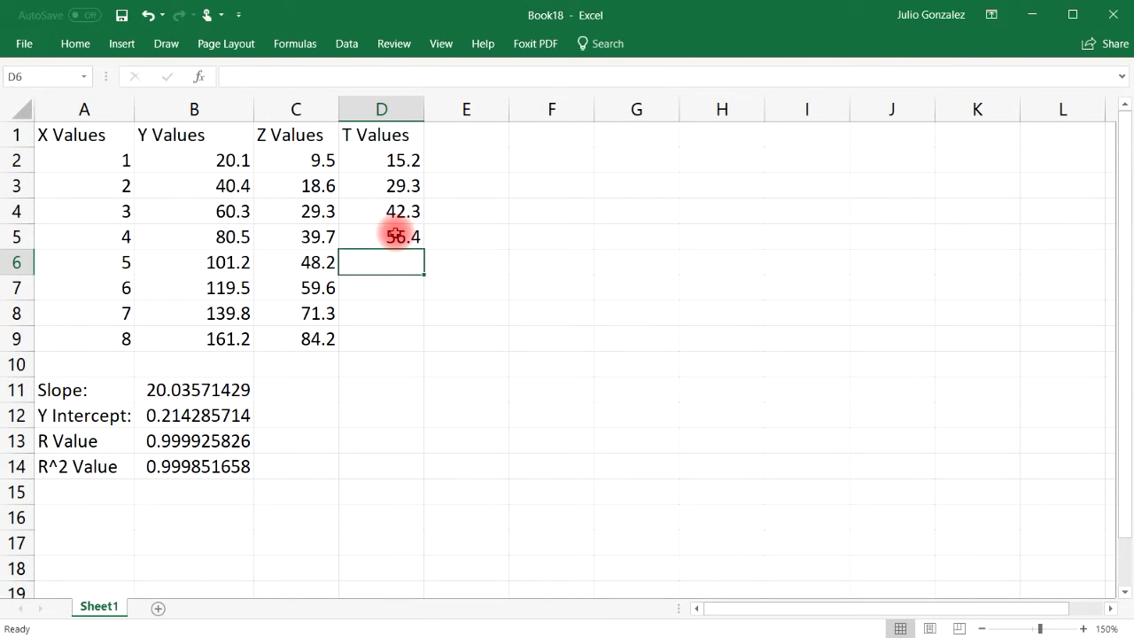
{"action": "type", "text": "67.1"}
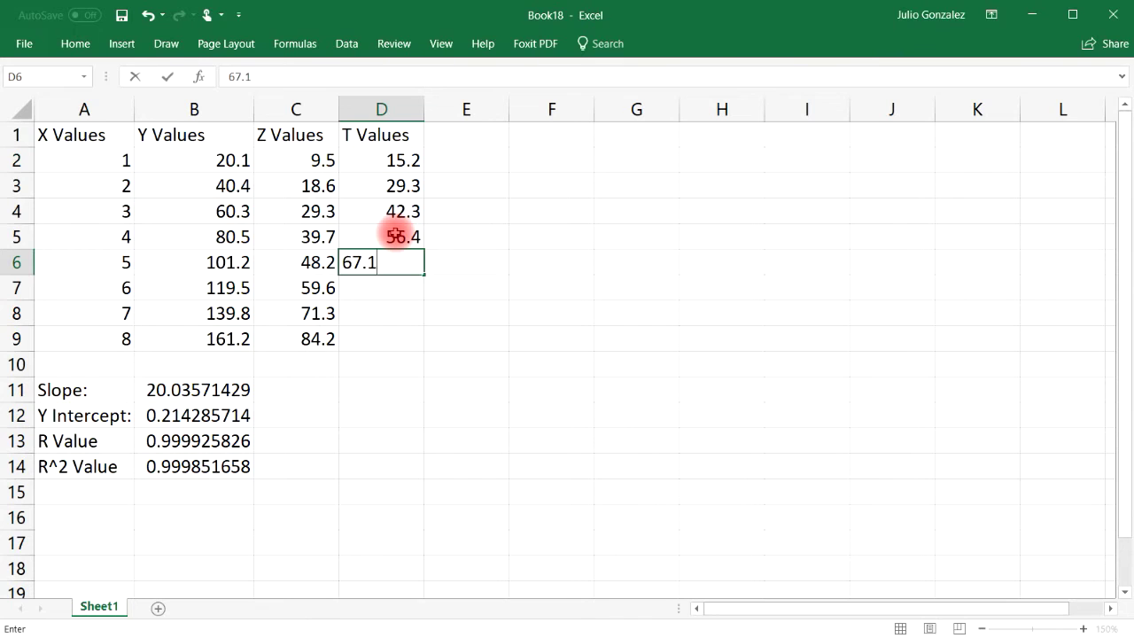
{"action": "key", "text": "Return"}
{"action": "type", "text": "81."}
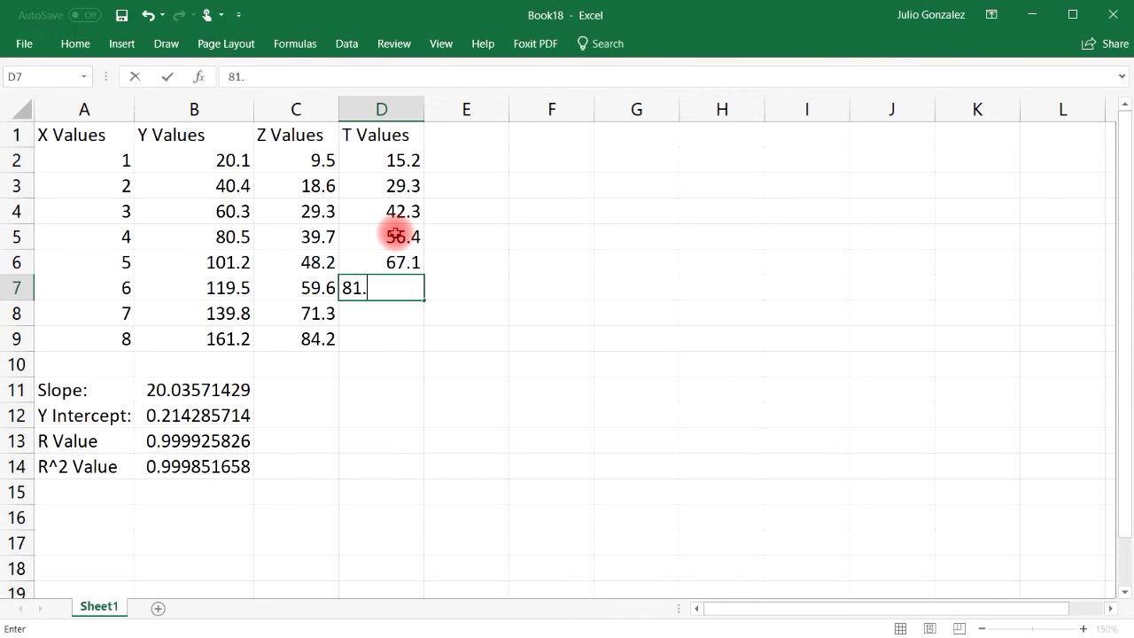
{"action": "type", "text": "4"}
{"action": "key", "text": "Return"}
{"action": "type", "text": "95.4"}
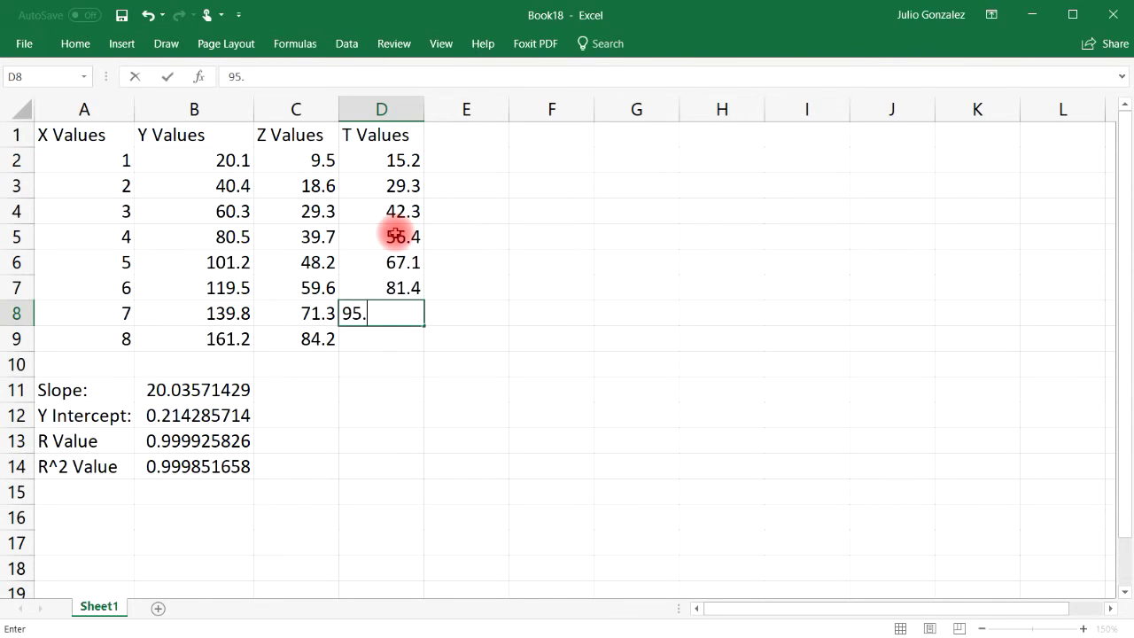
{"action": "key", "text": "Return"}
{"action": "type", "text": "102.3"}
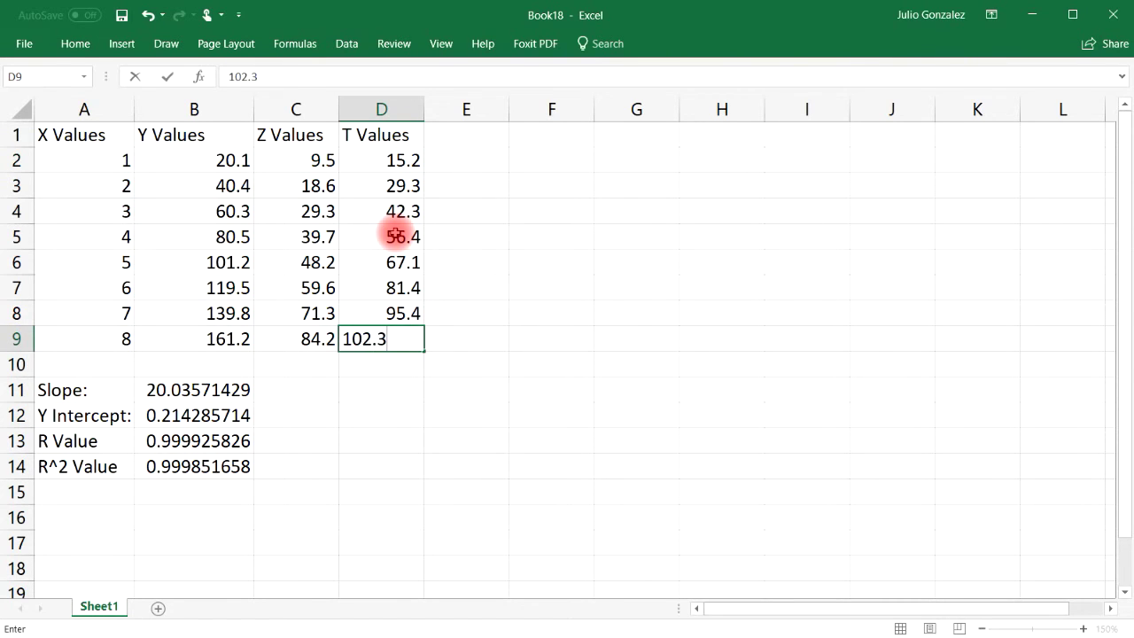
{"action": "key", "text": "Return"}
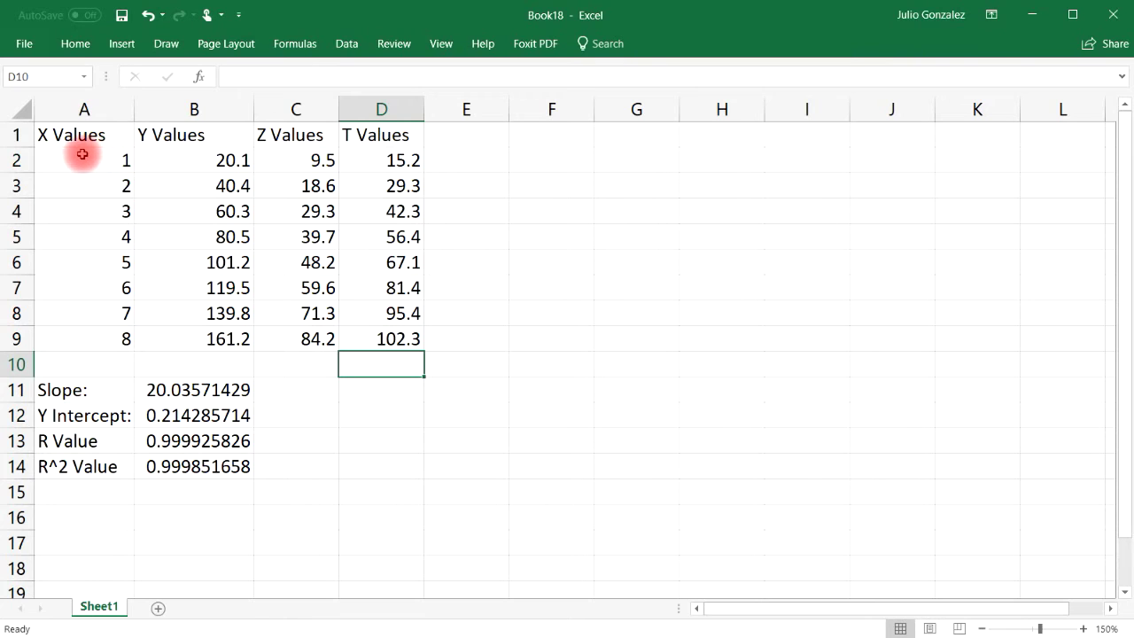
Step: Insert a scatter chart with smooth lines and markers from A2:D9 and place it beside the data table
{"action": "left_click_drag", "start_coordinate": [81, 157], "coordinate": [400, 337]}
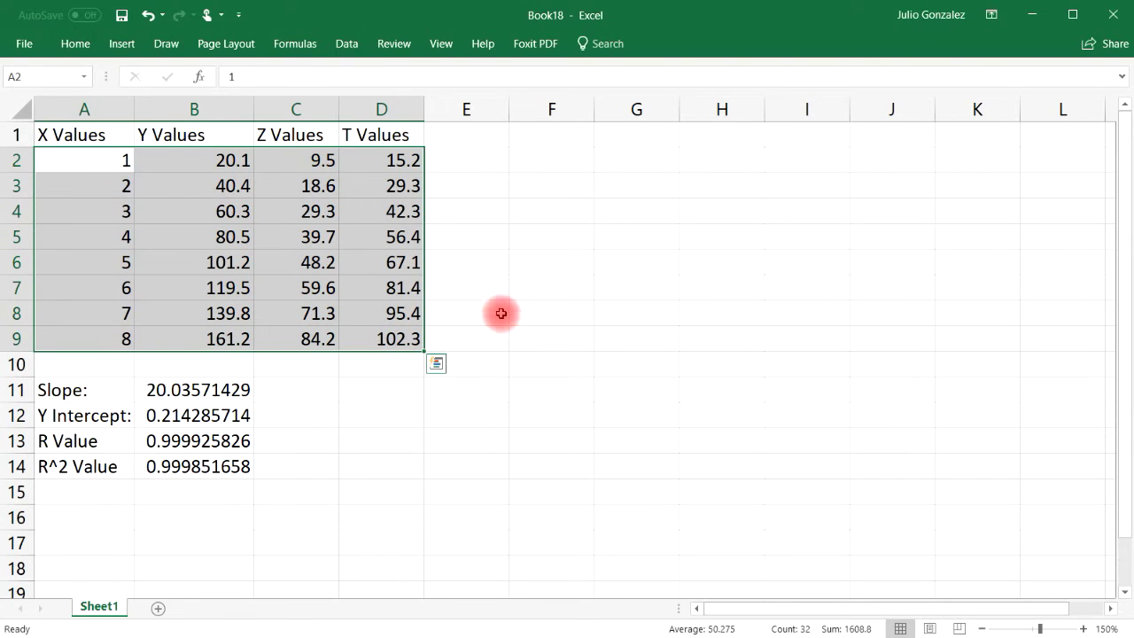
{"action": "left_click", "coordinate": [121, 44]}
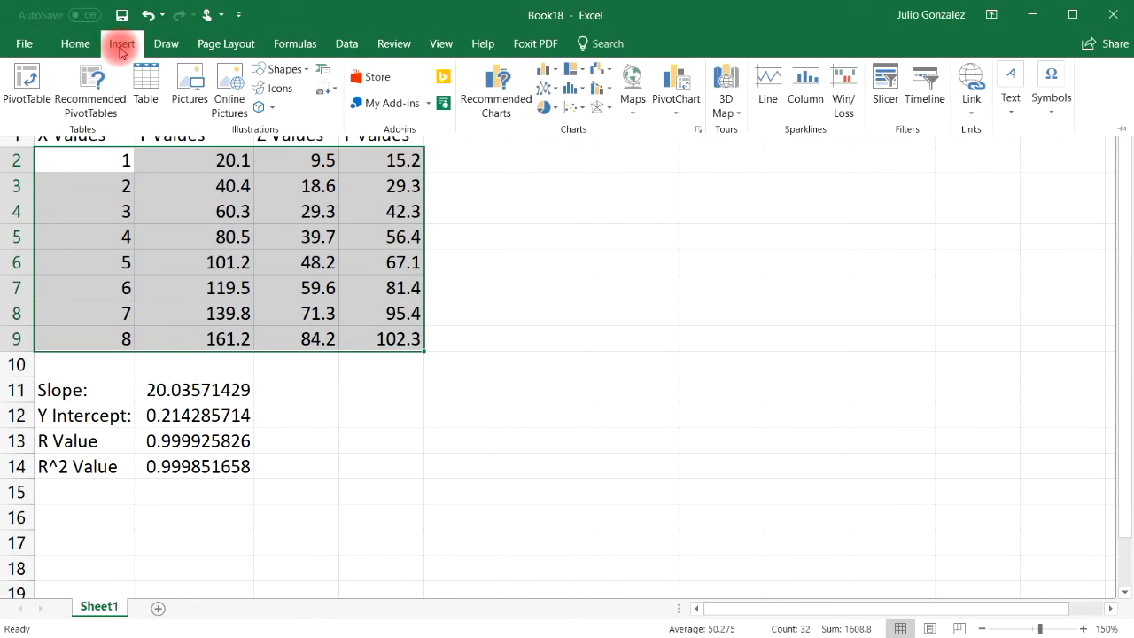
{"action": "left_click", "coordinate": [572, 106]}
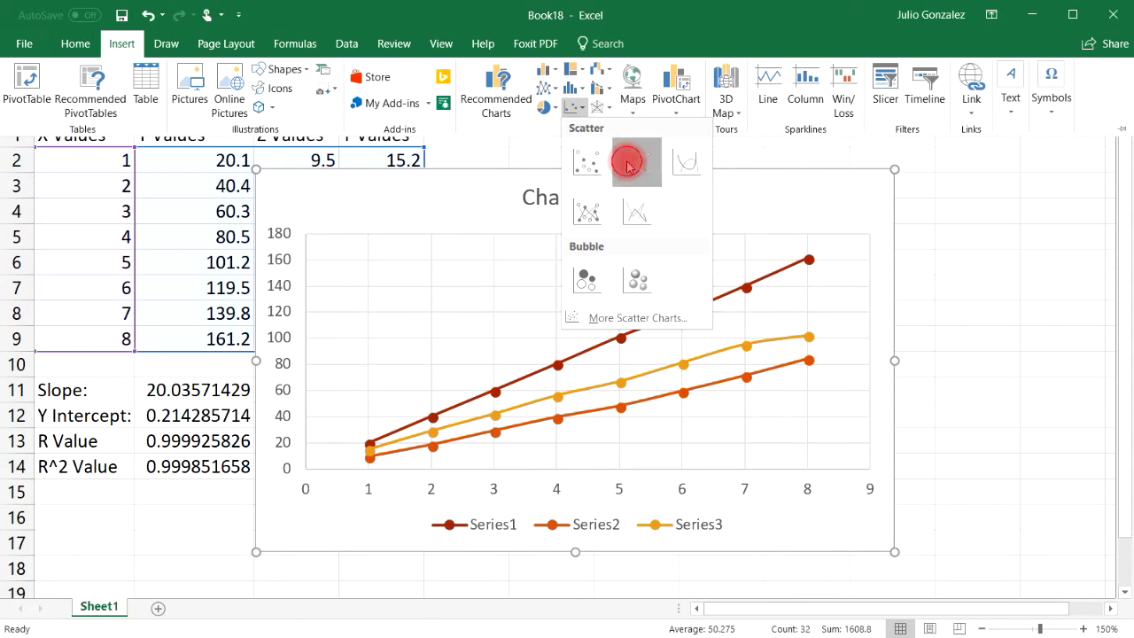
{"action": "left_click", "coordinate": [628, 166]}
{"action": "left_click_drag", "start_coordinate": [729, 201], "coordinate": [904, 177]}
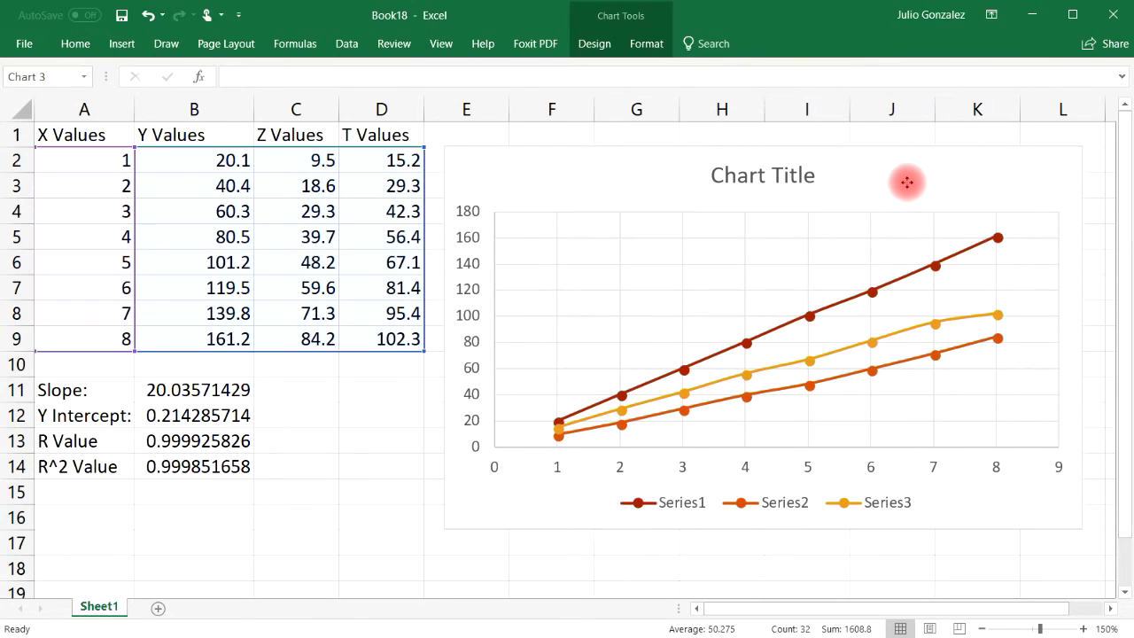
{"action": "left_click", "coordinate": [646, 542]}
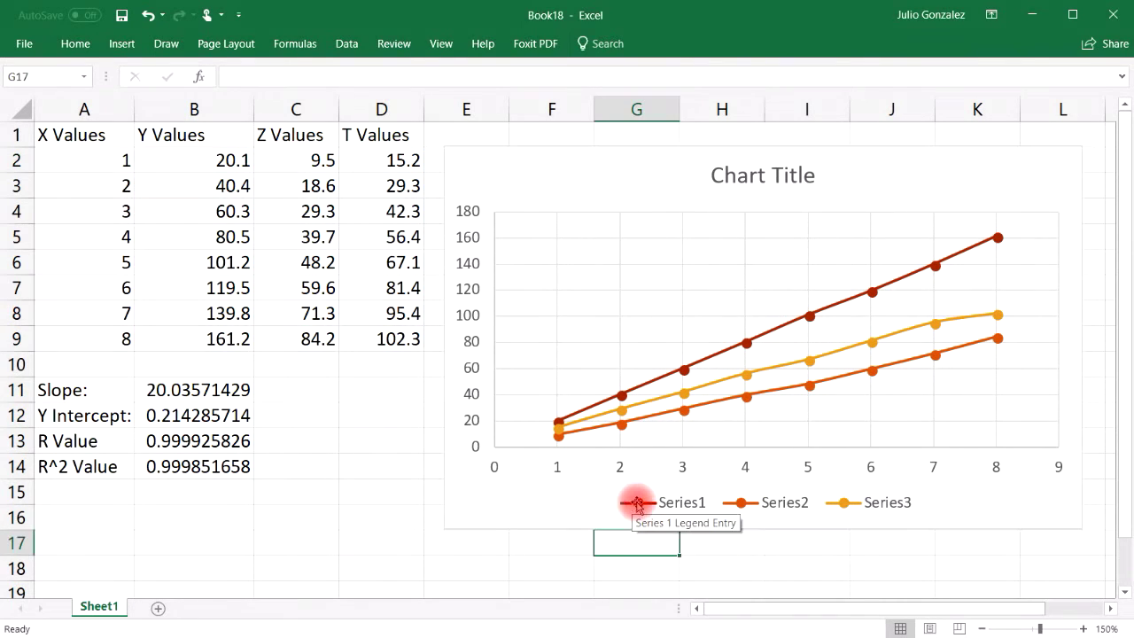
{"action": "left_click", "coordinate": [1043, 172]}
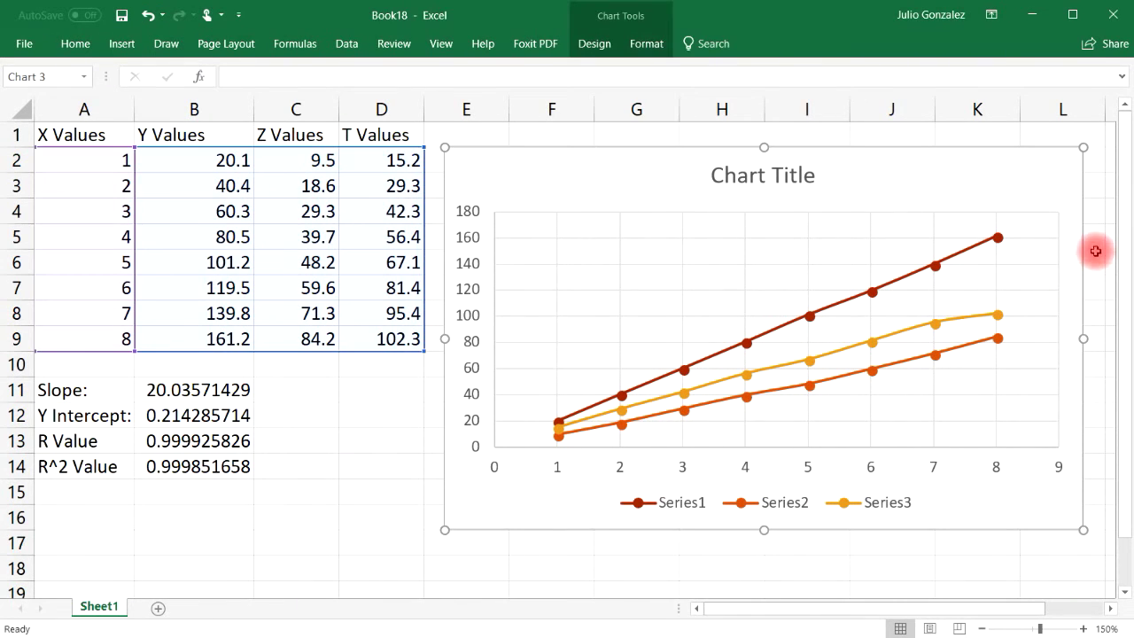
{"action": "right_click", "coordinate": [1052, 195]}
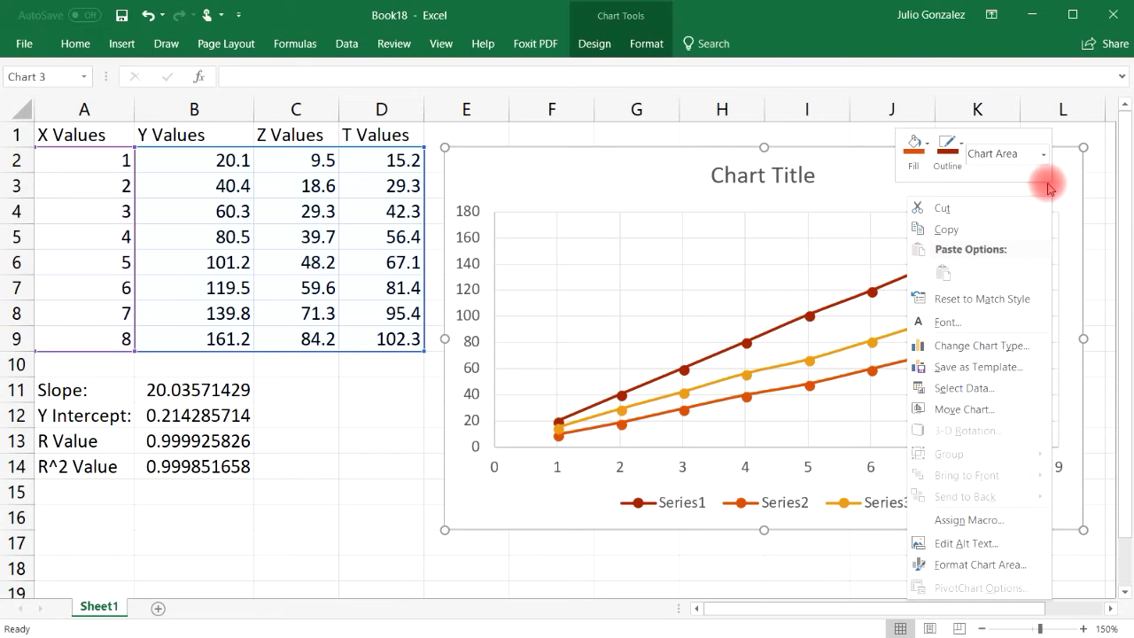
{"action": "left_click", "coordinate": [857, 180]}
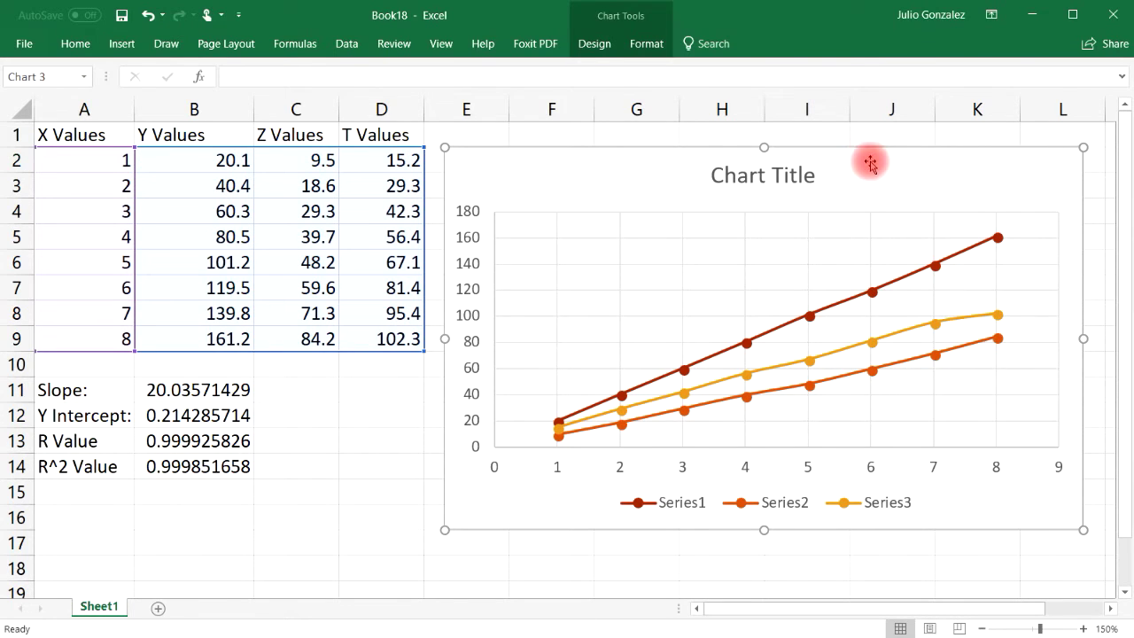
Step: Shift the chart slightly down and toward the data table, and add axis titles to it
{"action": "key", "text": "ctrl+z"}
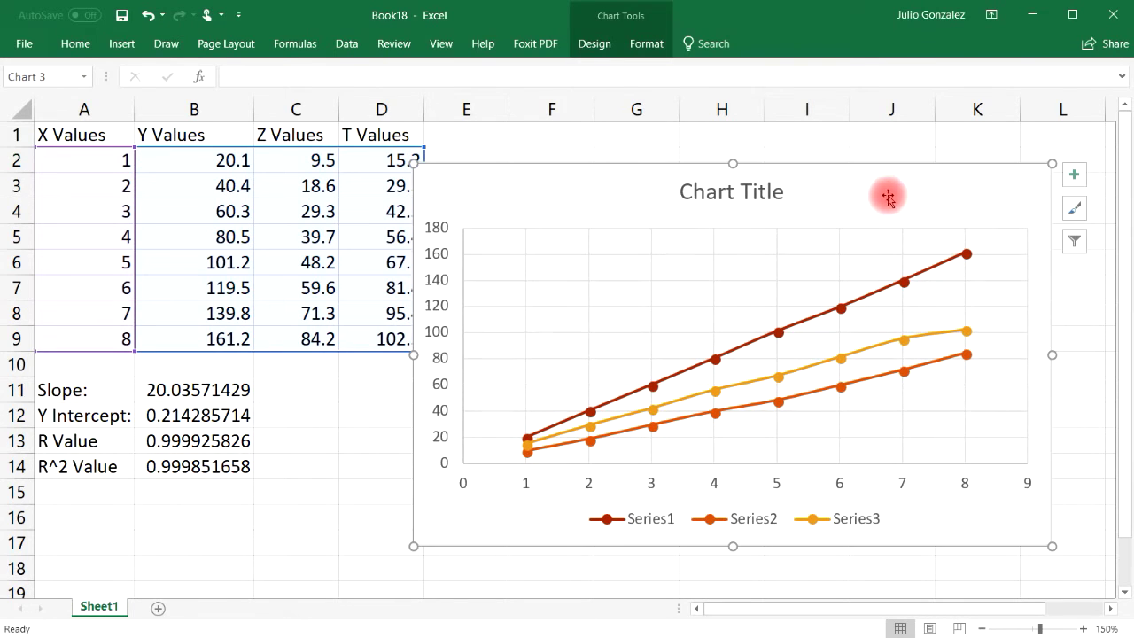
{"action": "left_click", "coordinate": [1077, 174]}
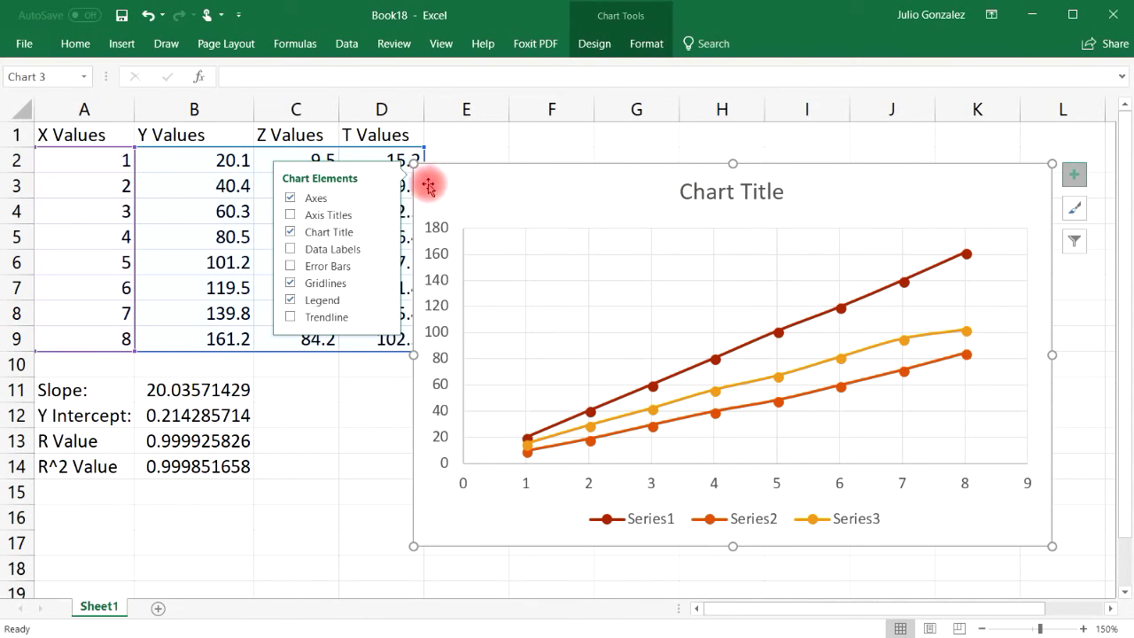
{"action": "left_click", "coordinate": [290, 216]}
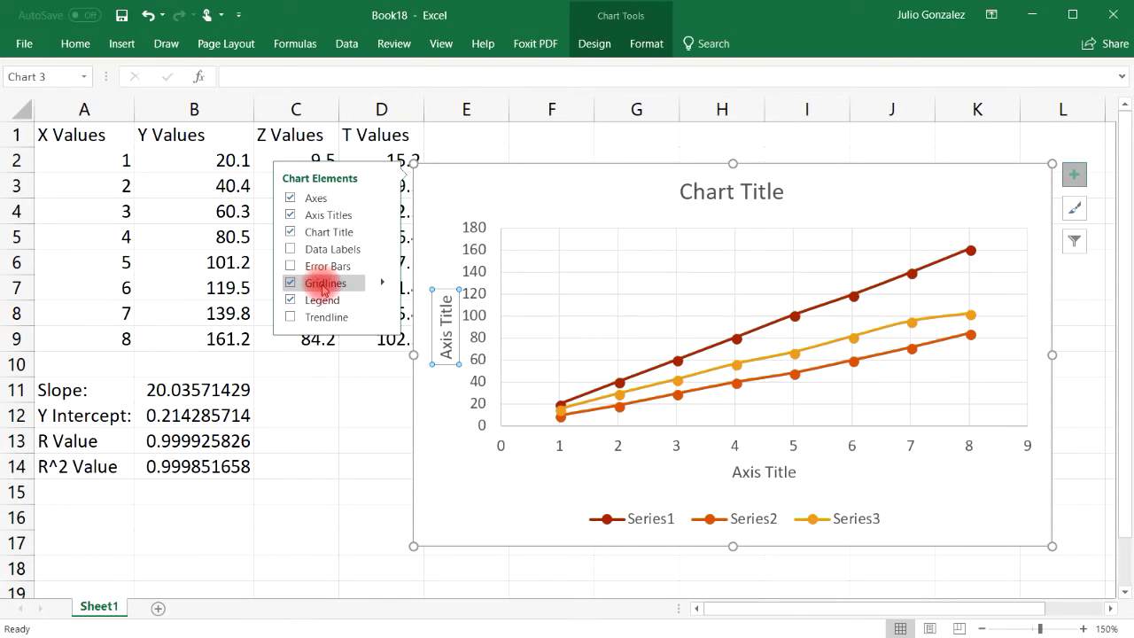
Step: Place the chart's legend on the right, preview the chart styles and color palettes, and choose the first Colorful palette
{"action": "left_click", "coordinate": [382, 299]}
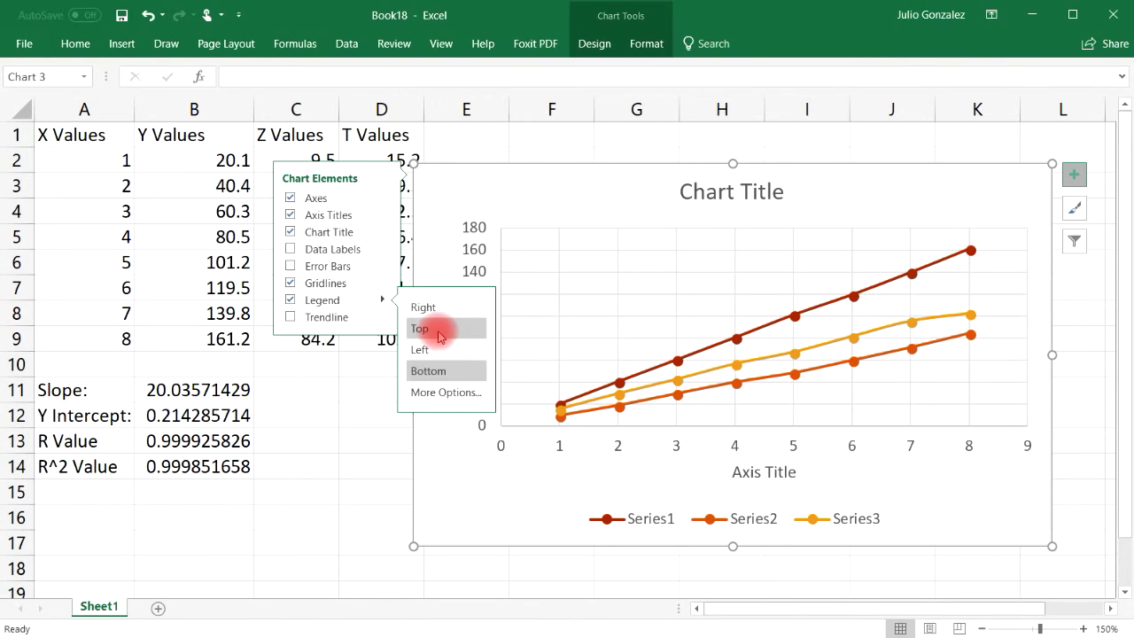
{"action": "left_click", "coordinate": [449, 309]}
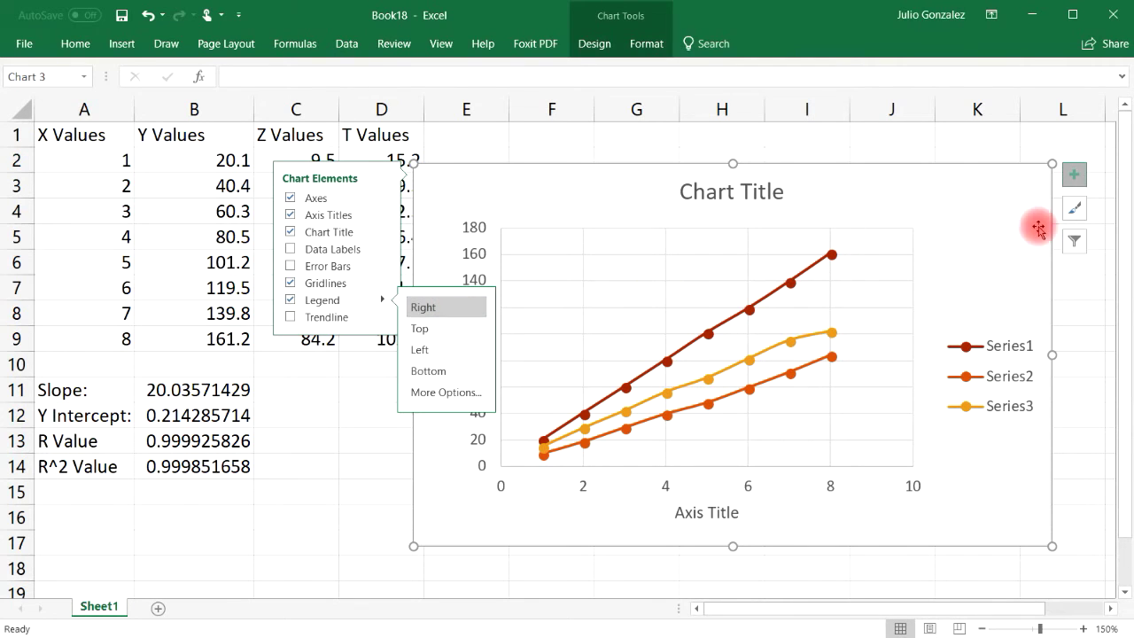
{"action": "left_click", "coordinate": [1074, 208]}
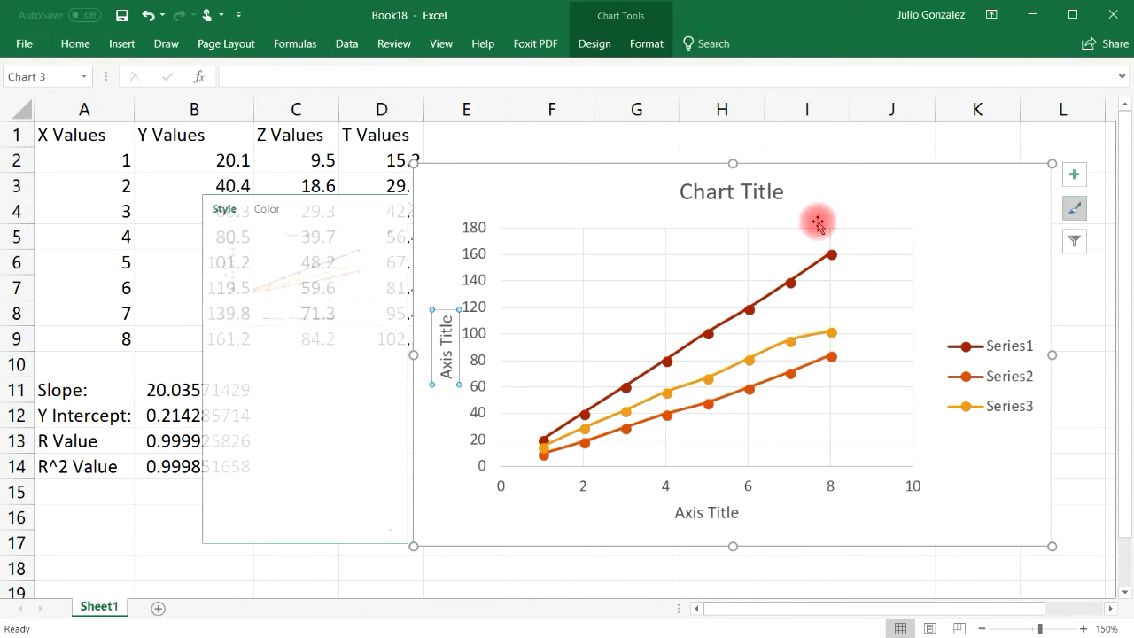
{"action": "left_click_drag", "start_coordinate": [386, 255], "coordinate": [384, 419]}
{"action": "left_click", "coordinate": [263, 213]}
{"action": "left_click_drag", "start_coordinate": [380, 375], "coordinate": [393, 273]}
{"action": "left_click", "coordinate": [330, 305]}
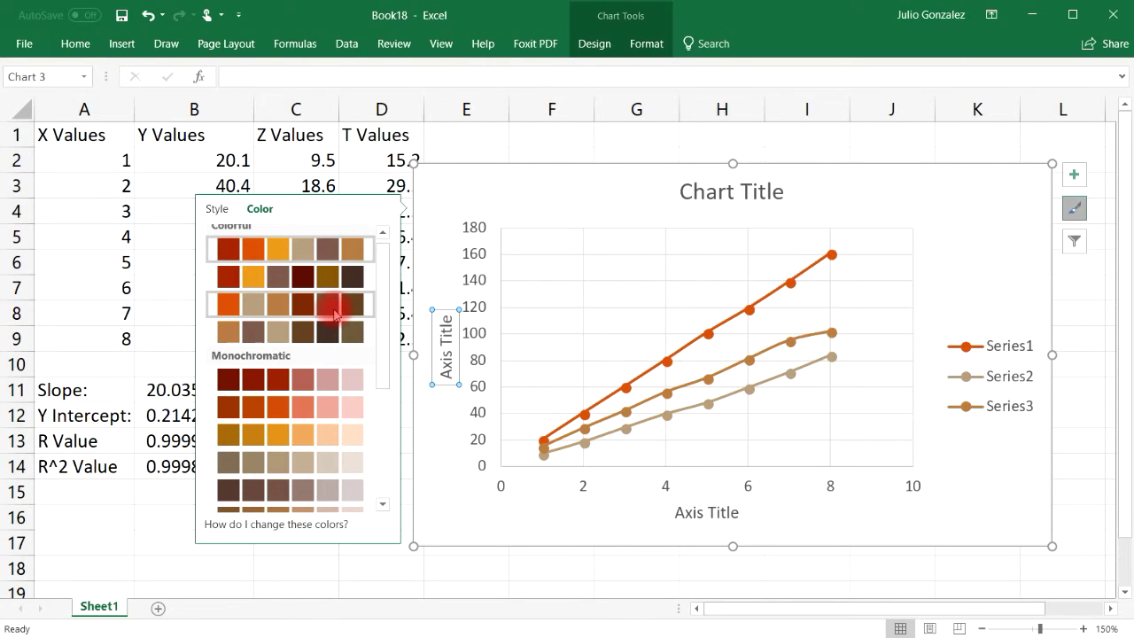
{"action": "left_click", "coordinate": [274, 254]}
Step: Change the workbook's theme colors to Office 2007 - 2010
{"action": "left_click", "coordinate": [229, 44]}
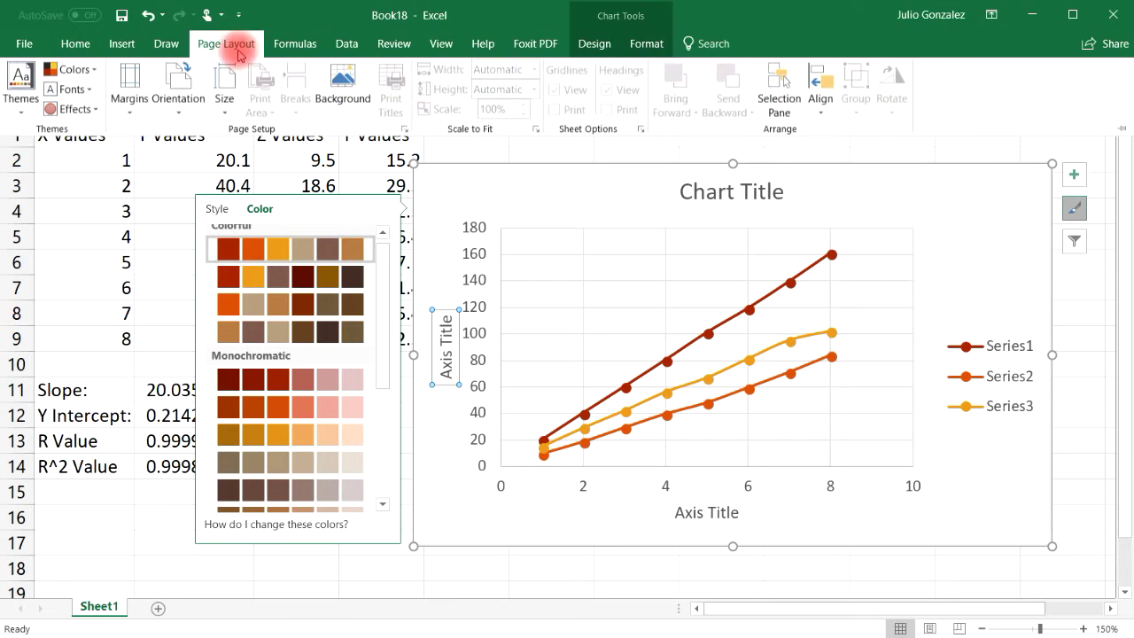
{"action": "left_click", "coordinate": [100, 69]}
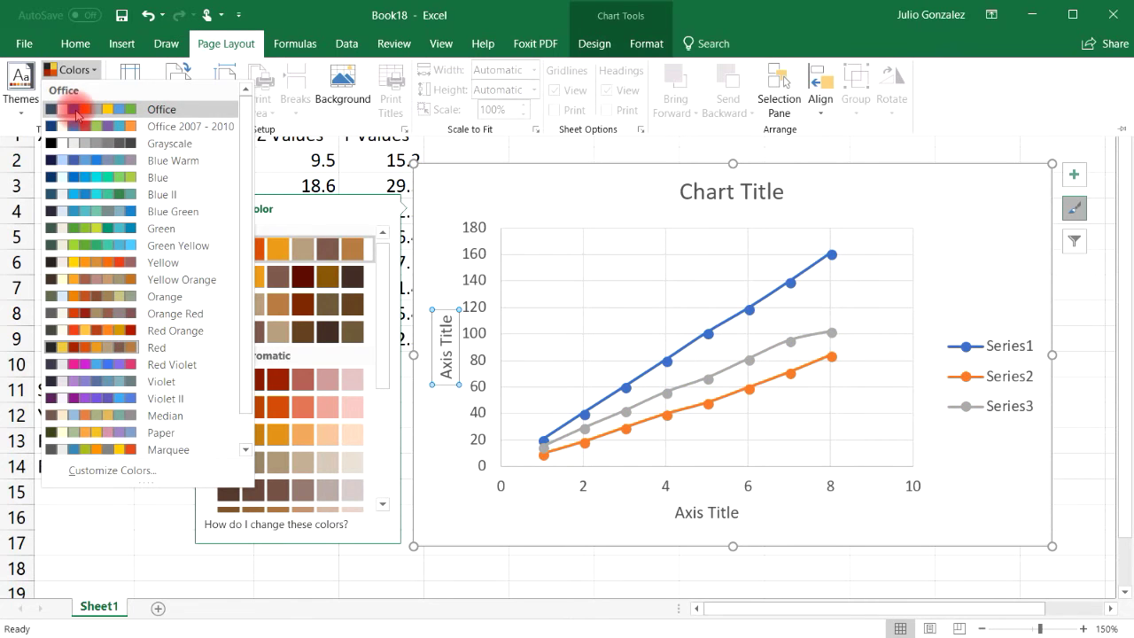
{"action": "left_click", "coordinate": [77, 136]}
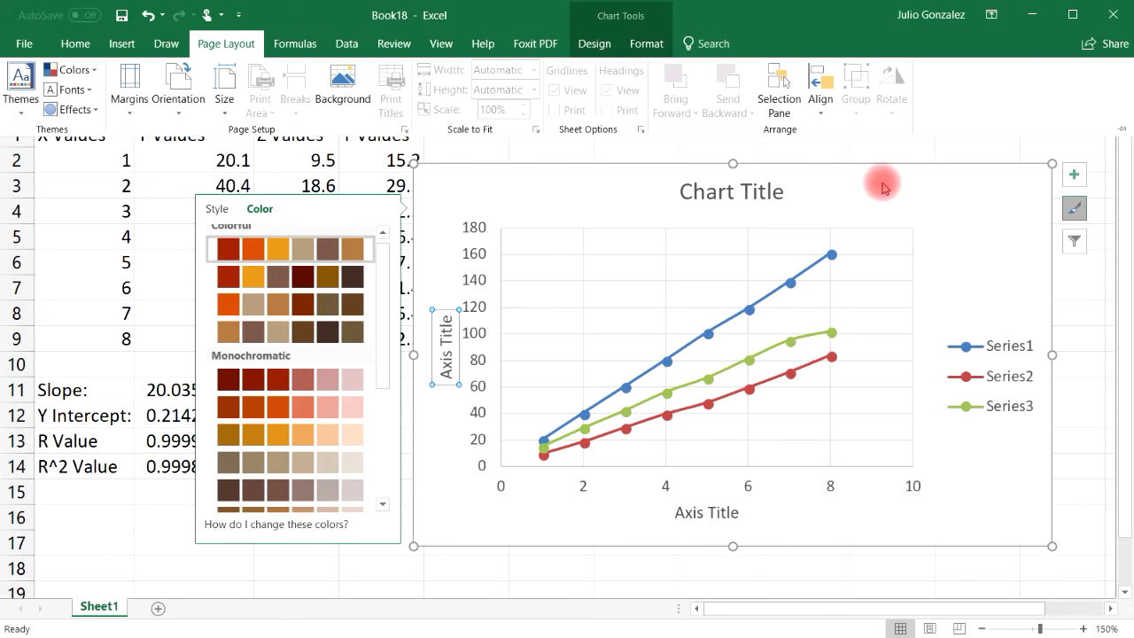
{"action": "left_click", "coordinate": [931, 156]}
Step: Replace the chart title text with "Graph 1" and close the title formatting pane
{"action": "double_click", "coordinate": [779, 190]}
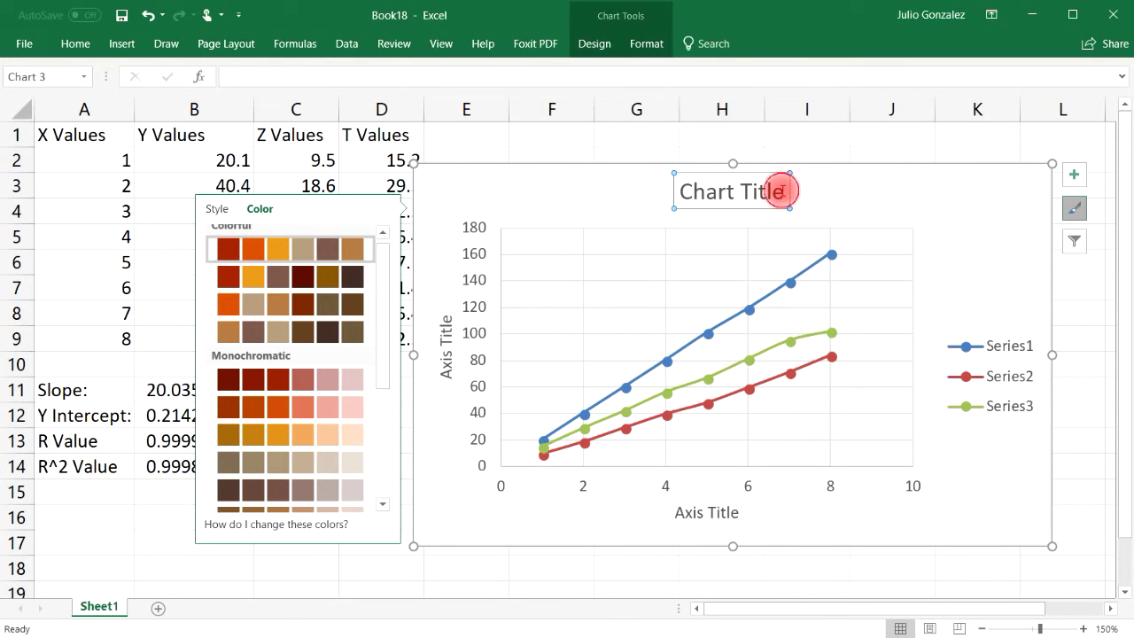
{"action": "left_click", "coordinate": [782, 192]}
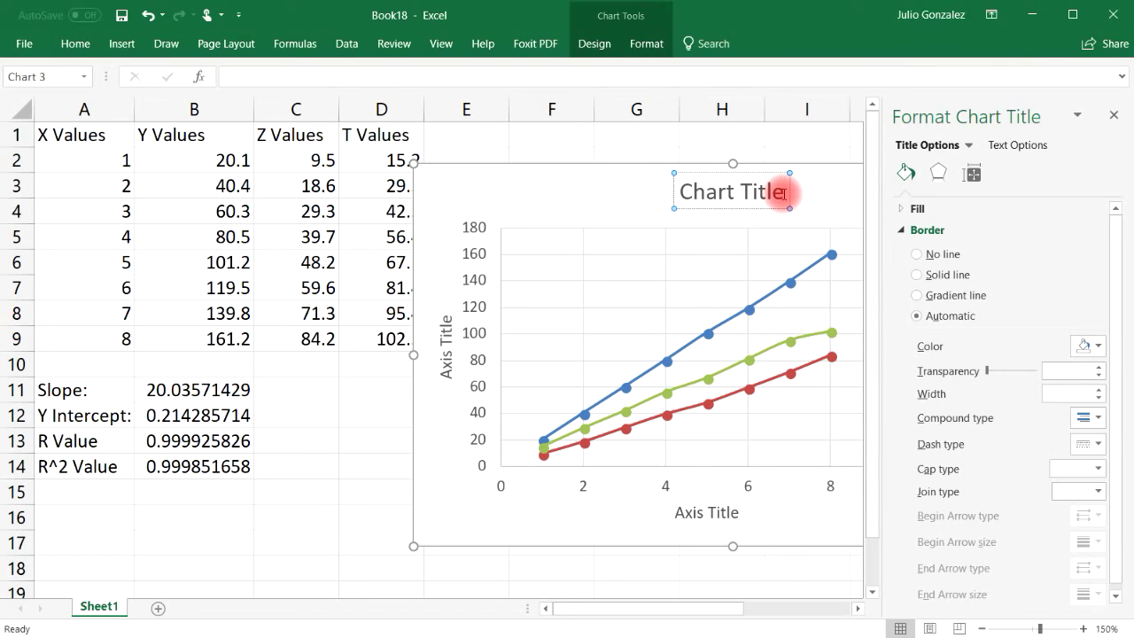
{"action": "key", "text": "BackSpace"}
{"action": "key", "text": "BackSpace"}
{"action": "key", "text": "BackSpace"}
{"action": "key", "text": "BackSpace"}
{"action": "key", "text": "BackSpace"}
{"action": "key", "text": "BackSpace"}
{"action": "key", "text": "BackSpace"}
{"action": "key", "text": "BackSpace"}
{"action": "key", "text": "BackSpace"}
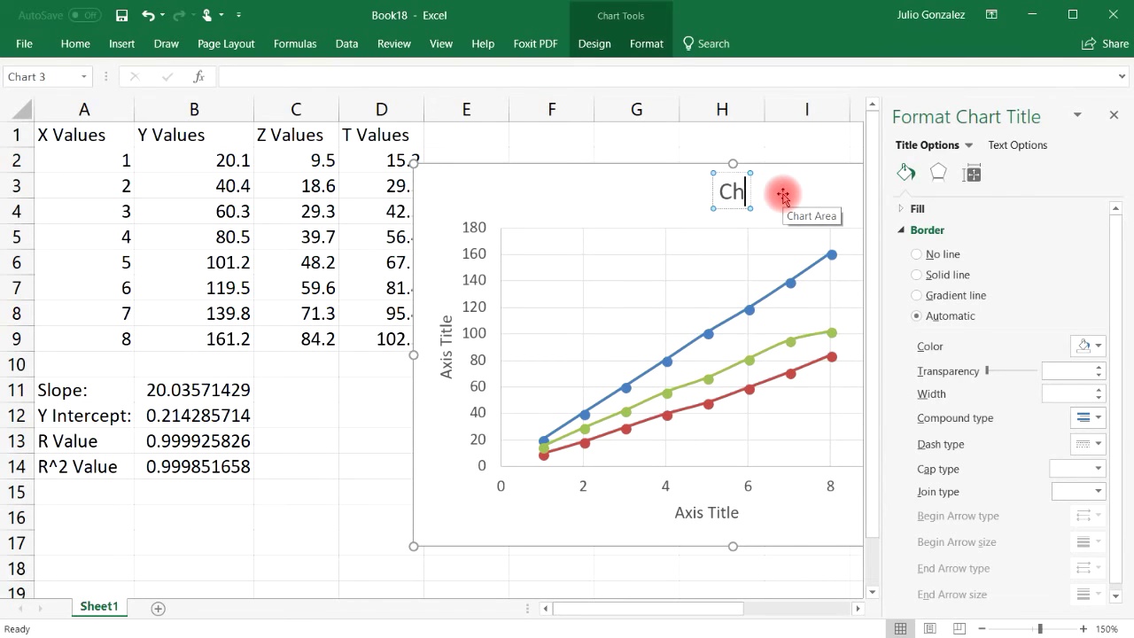
{"action": "key", "text": "BackSpace"}
{"action": "key", "text": "BackSpace"}
{"action": "type", "text": "Graph 1"}
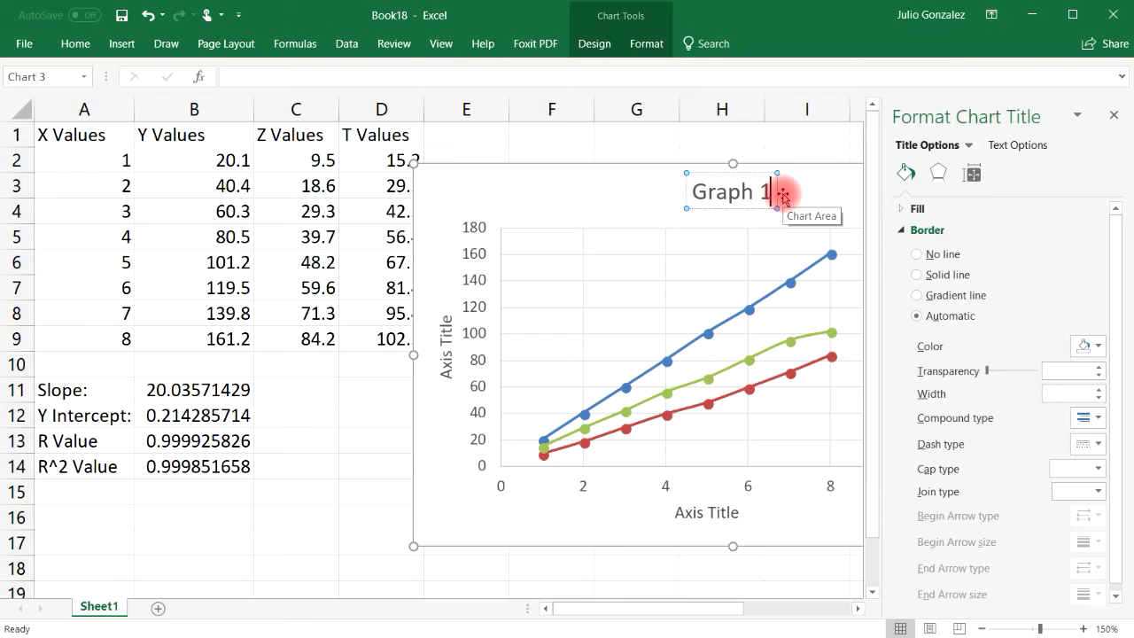
{"action": "left_click", "coordinate": [1114, 116]}
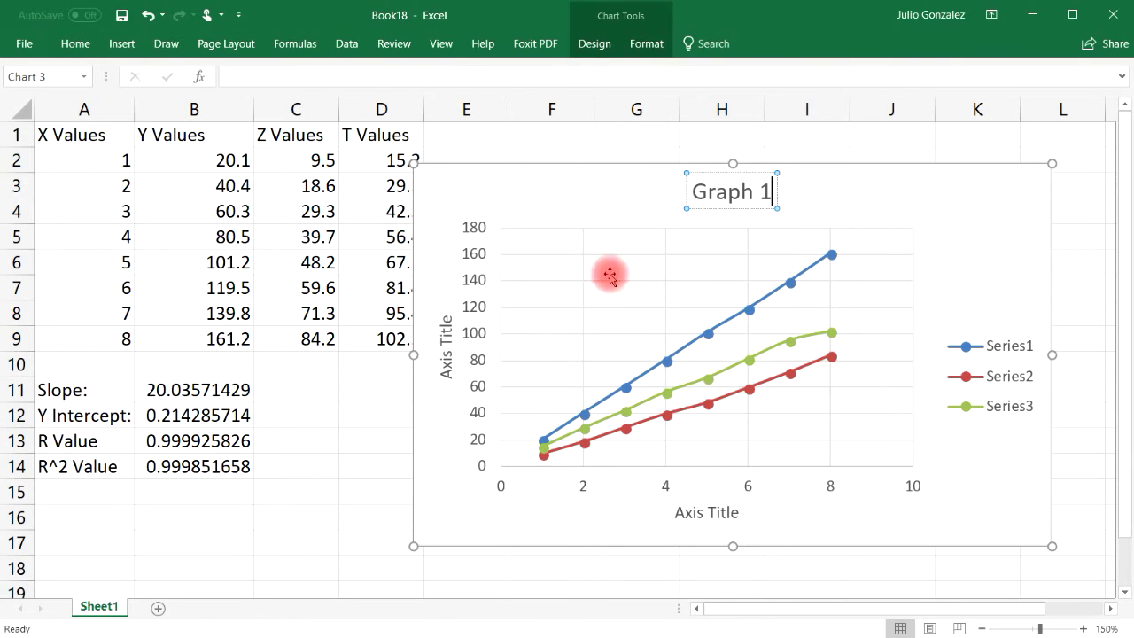
Step: Rename the chart's horizontal axis title as "X Values"
{"action": "double_click", "coordinate": [709, 512]}
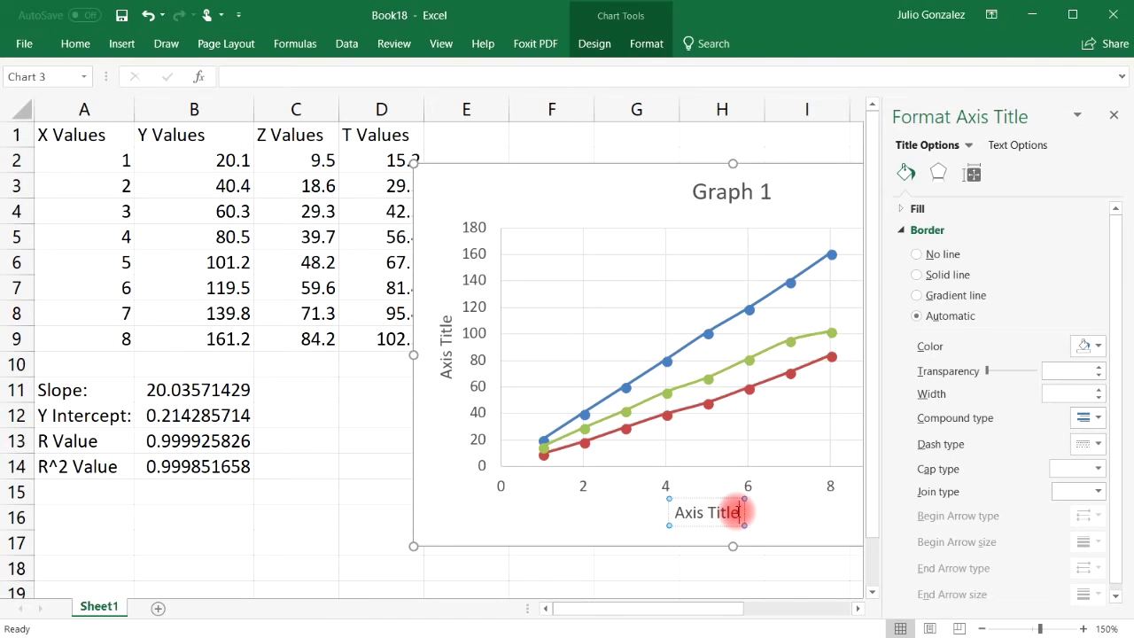
{"action": "key", "text": "BackSpace"}
{"action": "key", "text": "BackSpace"}
{"action": "key", "text": "BackSpace"}
{"action": "key", "text": "BackSpace"}
{"action": "key", "text": "BackSpace"}
{"action": "key", "text": "BackSpace"}
{"action": "key", "text": "BackSpace"}
{"action": "key", "text": "BackSpace"}
{"action": "key", "text": "BackSpace"}
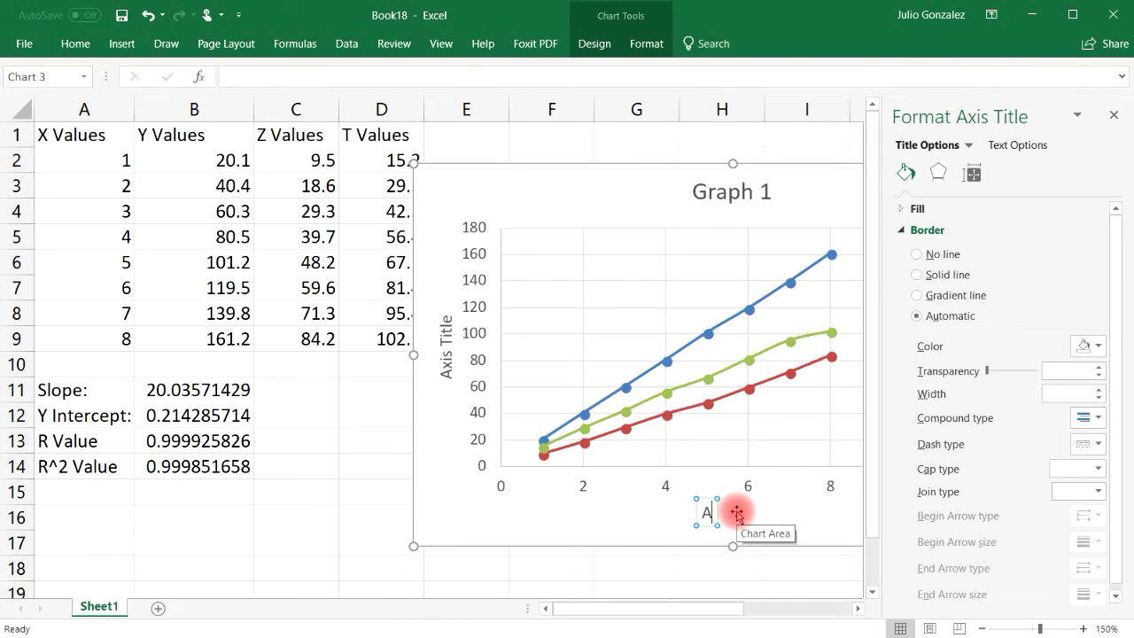
{"action": "key", "text": "BackSpace"}
{"action": "type", "text": "X V"}
{"action": "key", "text": "BackSpace"}
{"action": "key", "text": "BackSpace"}
{"action": "type", "text": "Values"}
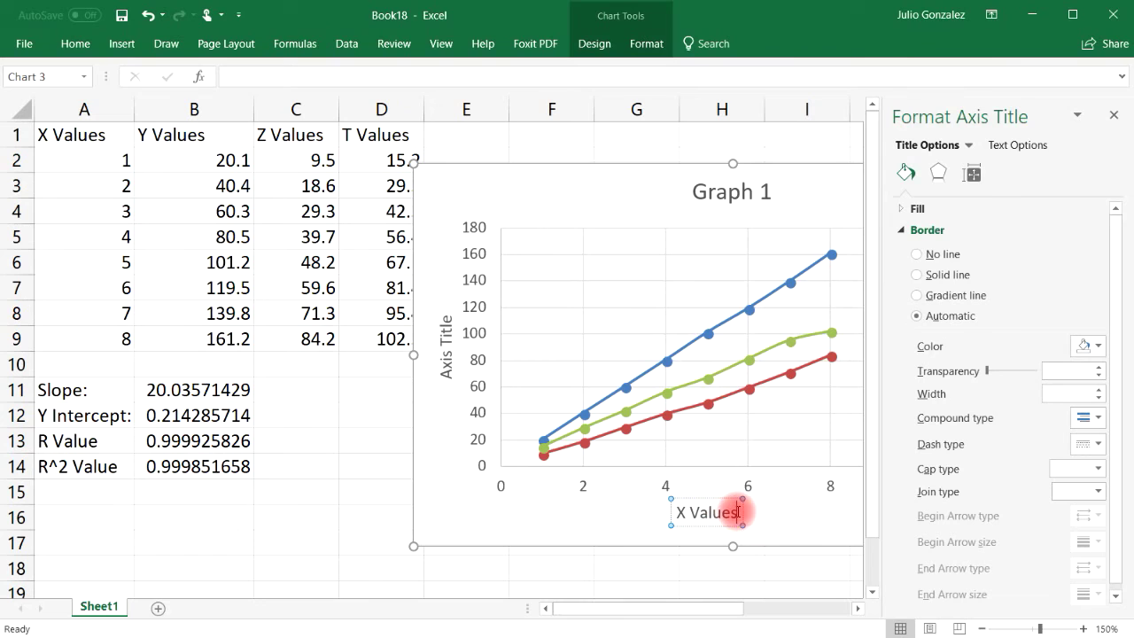
Step: Rename the chart's vertical axis title as "Values" and close the axis title formatting pane
{"action": "left_click", "coordinate": [445, 321]}
{"action": "left_click", "coordinate": [447, 317]}
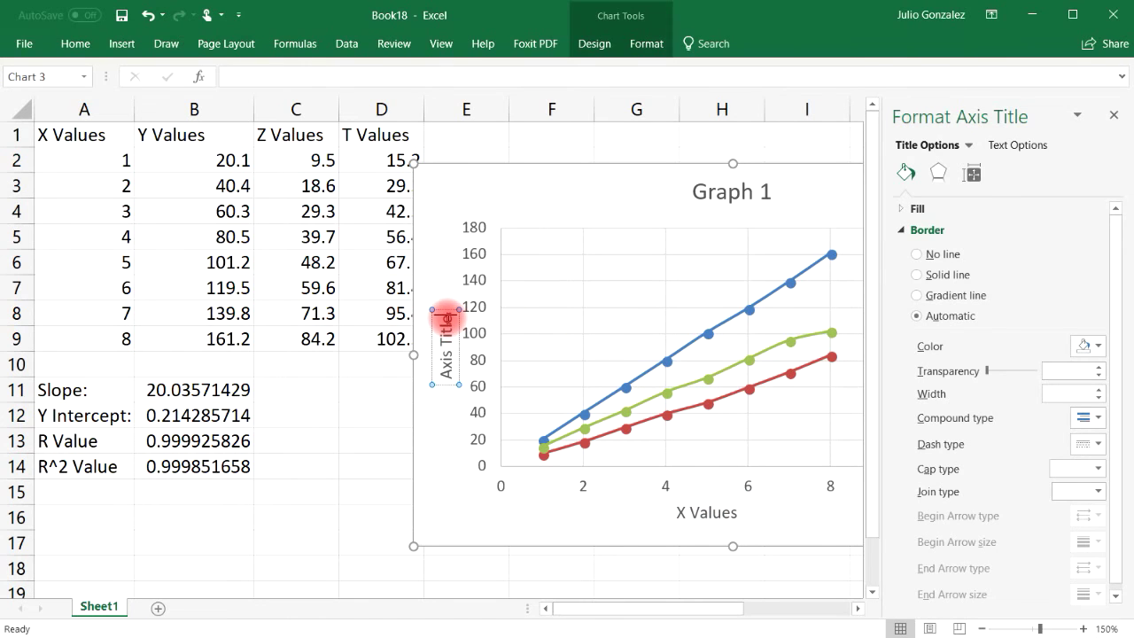
{"action": "key", "text": "BackSpace"}
{"action": "key", "text": "BackSpace"}
{"action": "key", "text": "BackSpace"}
{"action": "key", "text": "BackSpace"}
{"action": "key", "text": "BackSpace"}
{"action": "key", "text": "BackSpace"}
{"action": "key", "text": "BackSpace"}
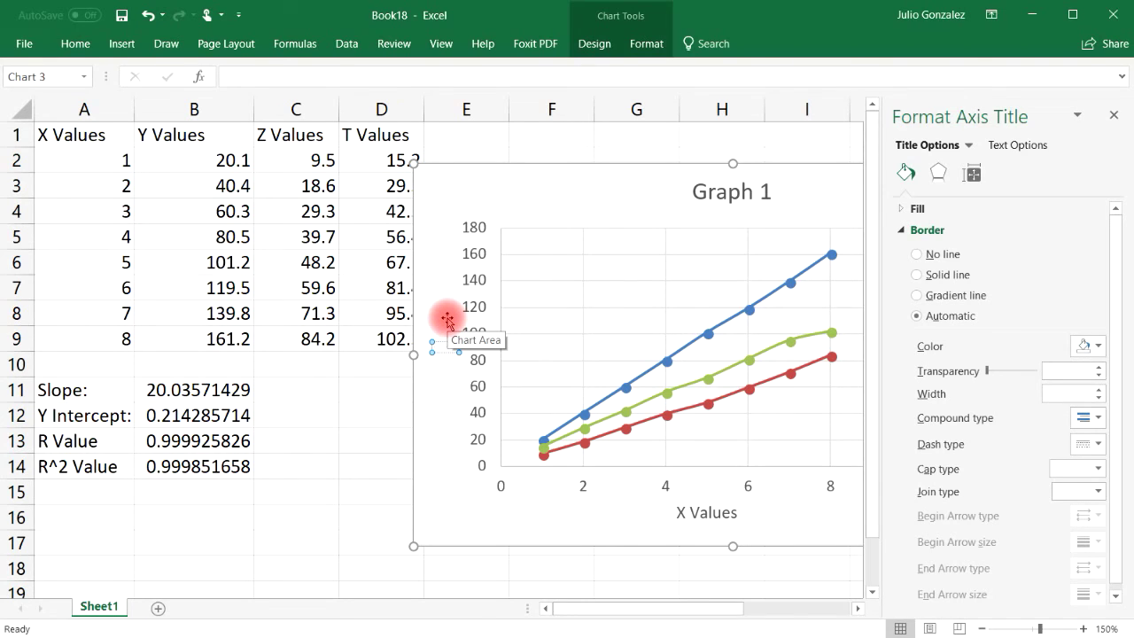
{"action": "type", "text": "Y Values"}
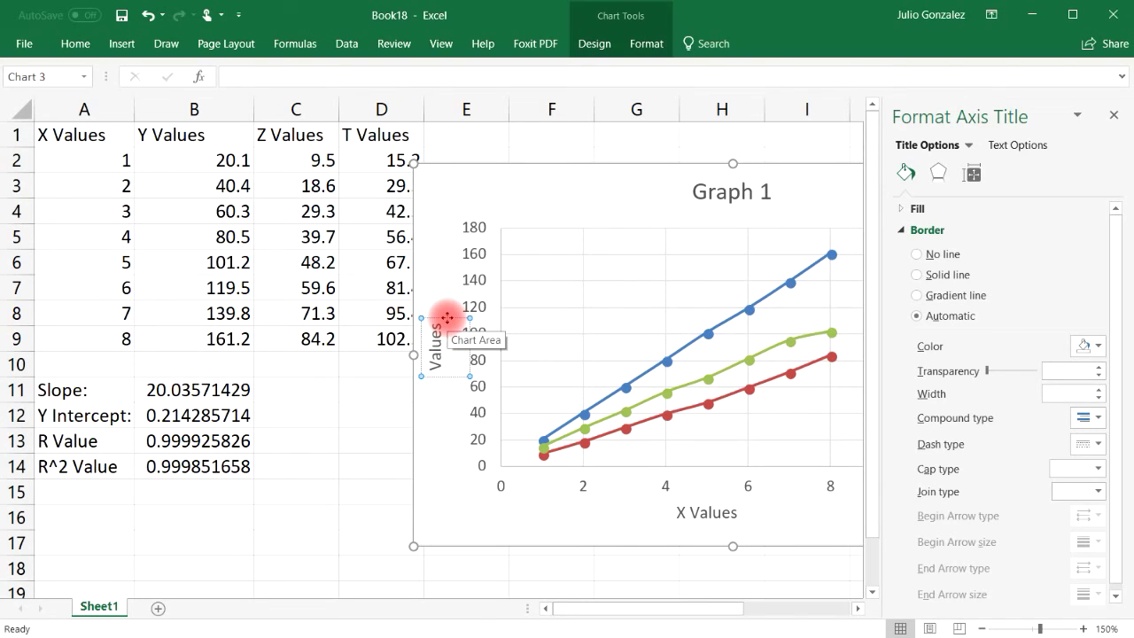
{"action": "left_click", "coordinate": [1114, 115]}
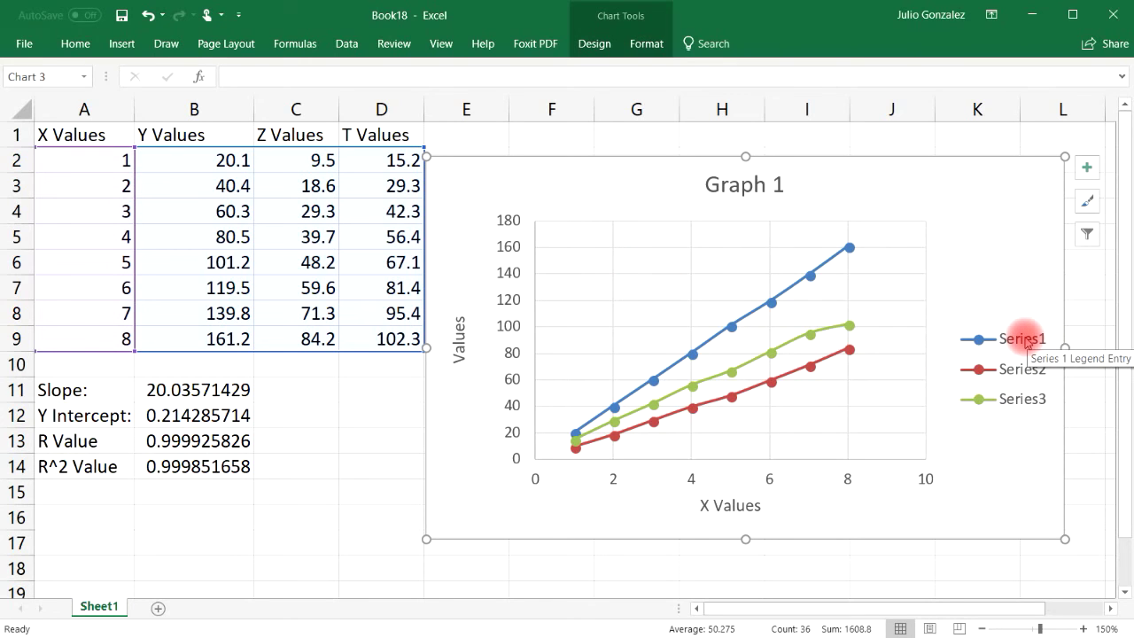
Step: Edit the chart's Series1 so that its series name is "Y Values"
{"action": "left_click", "coordinate": [1026, 344]}
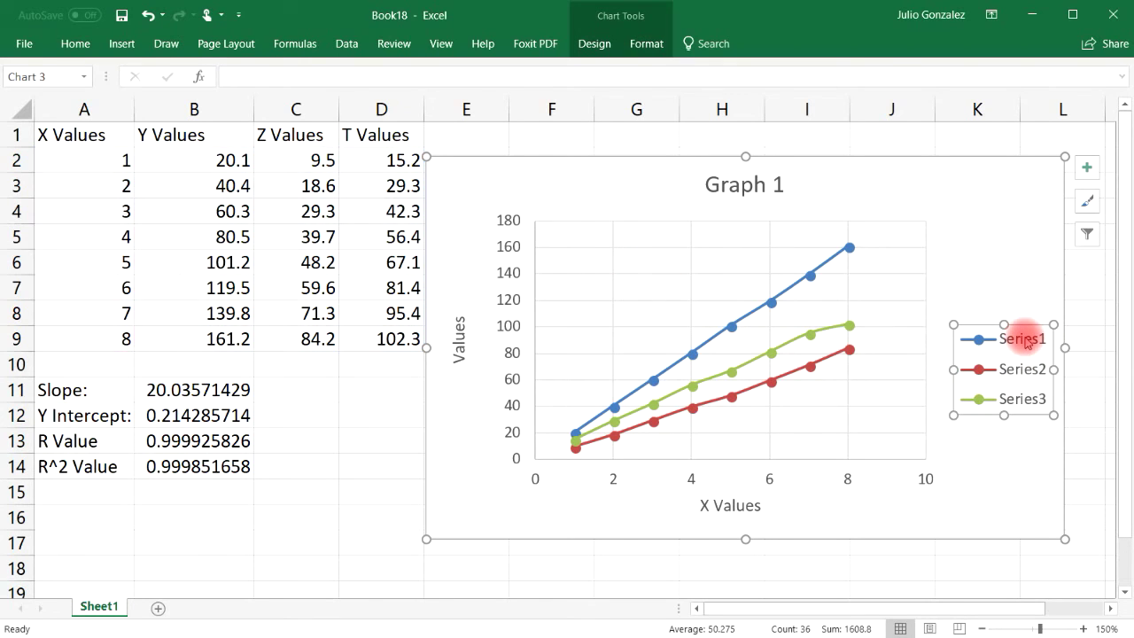
{"action": "left_click", "coordinate": [1086, 236]}
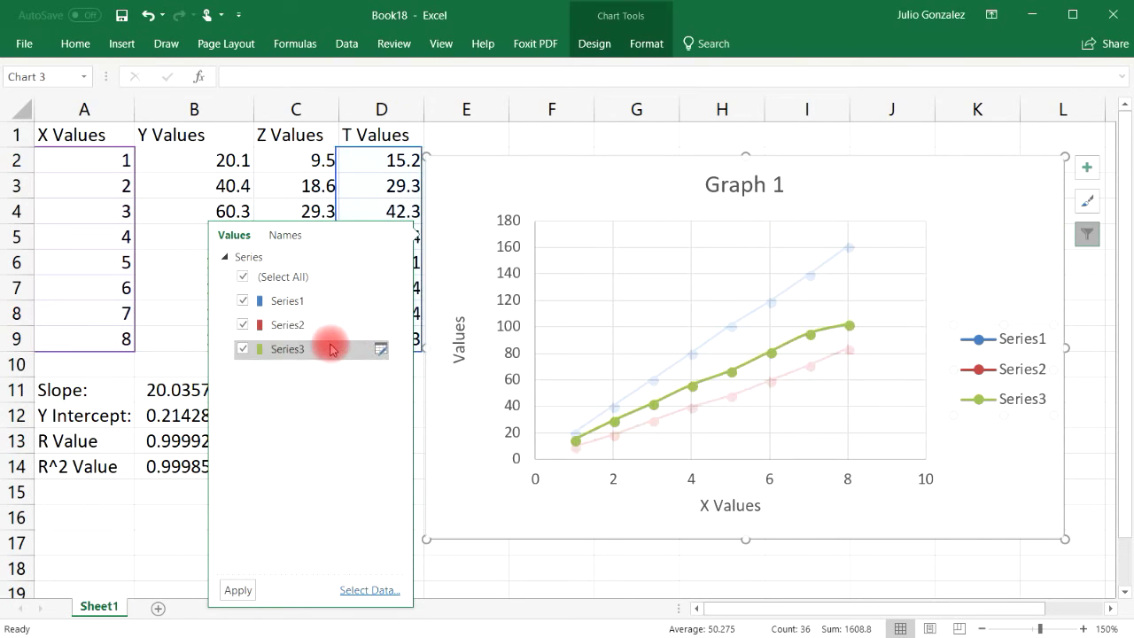
{"action": "left_click", "coordinate": [285, 236]}
{"action": "left_click", "coordinate": [232, 235]}
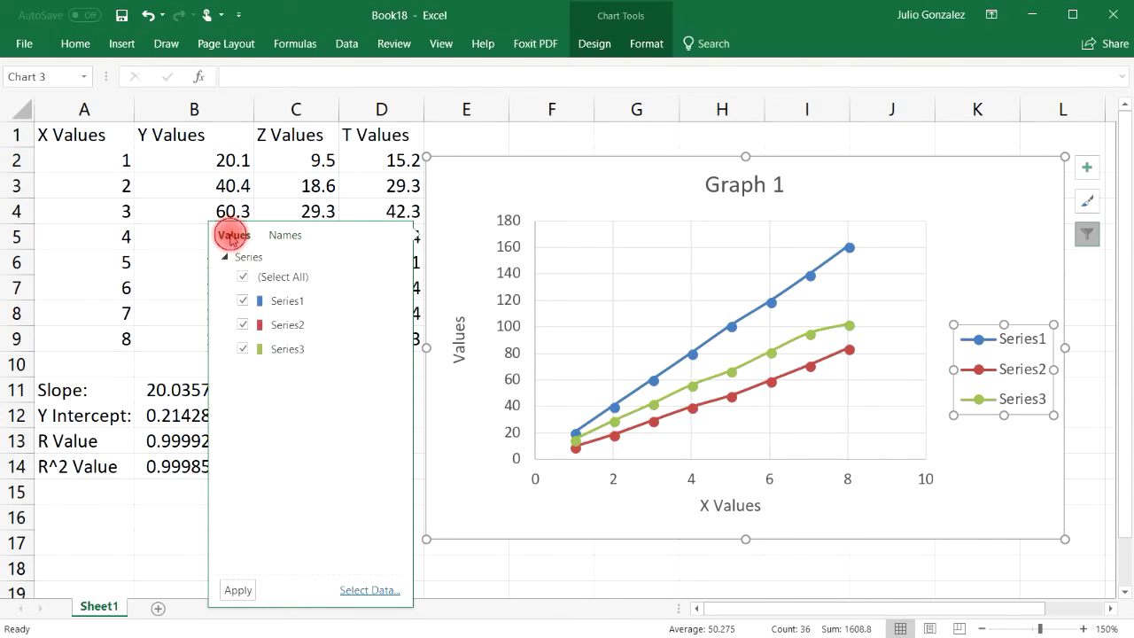
{"action": "left_click", "coordinate": [277, 304]}
{"action": "left_click", "coordinate": [304, 300]}
{"action": "left_click", "coordinate": [382, 301]}
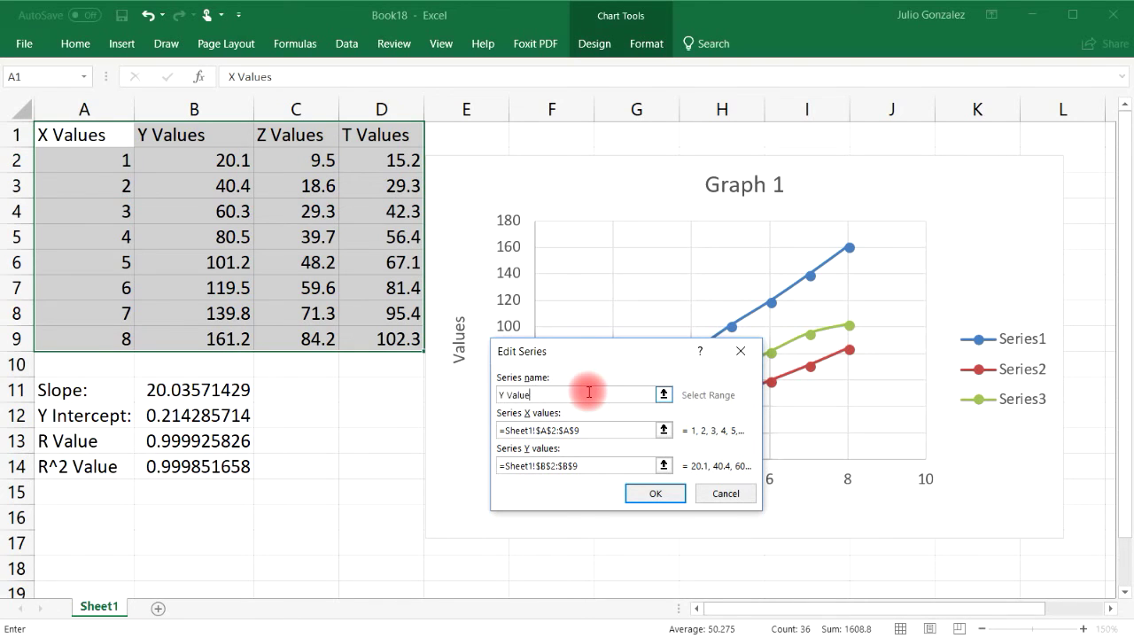
{"action": "left_click", "coordinate": [654, 493]}
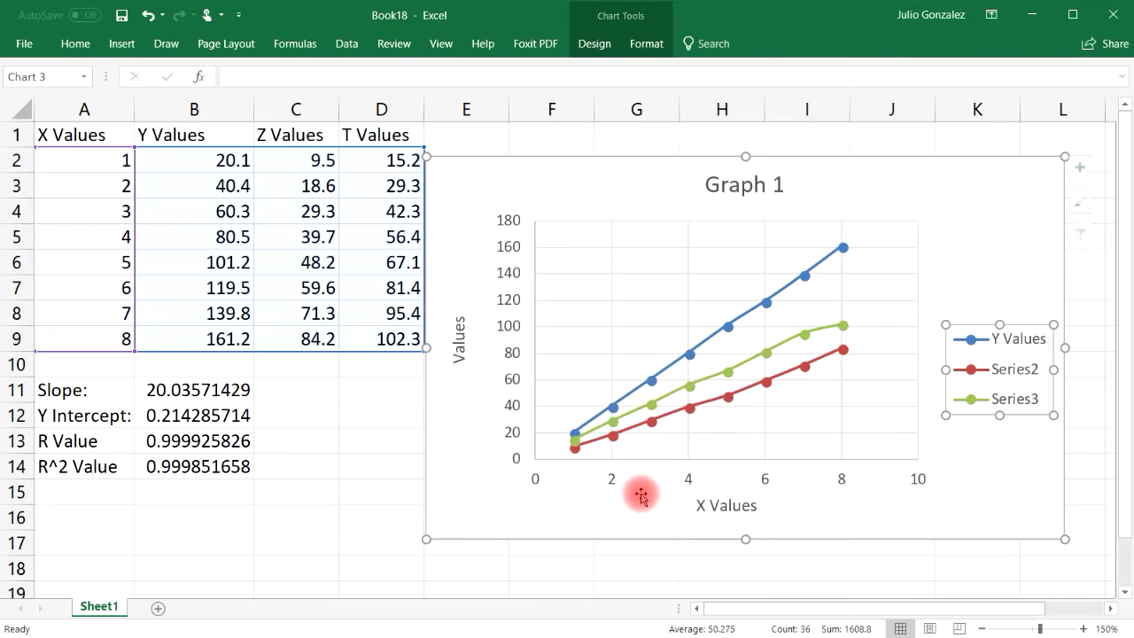
Step: Edit the chart's Series2 so that its series name is "T Values"
{"action": "left_click", "coordinate": [1087, 234]}
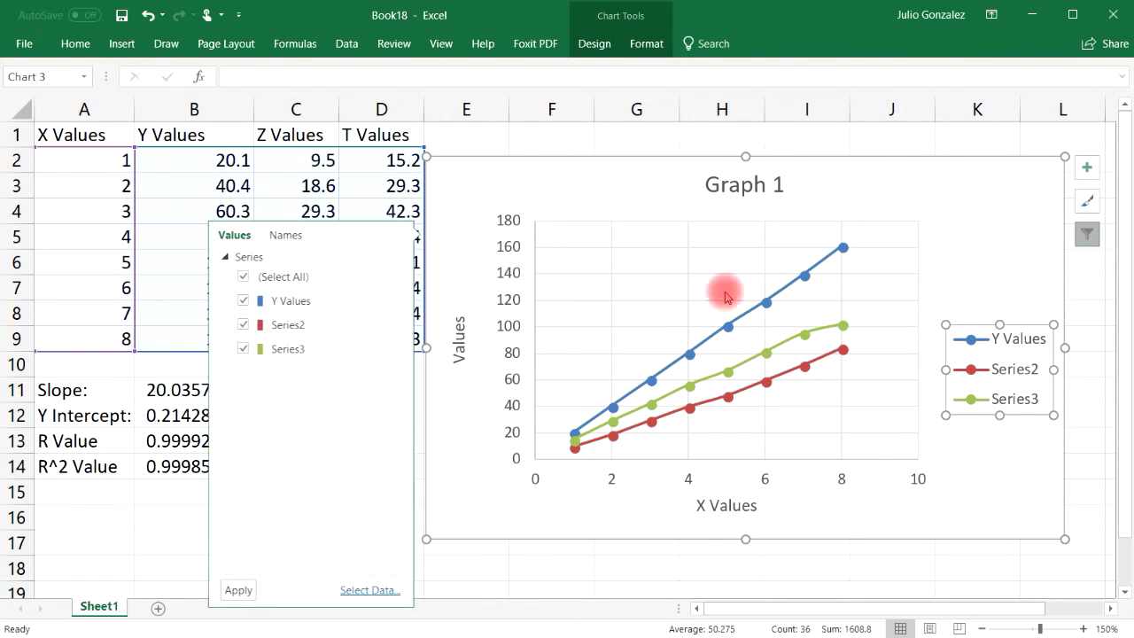
{"action": "left_click", "coordinate": [381, 330]}
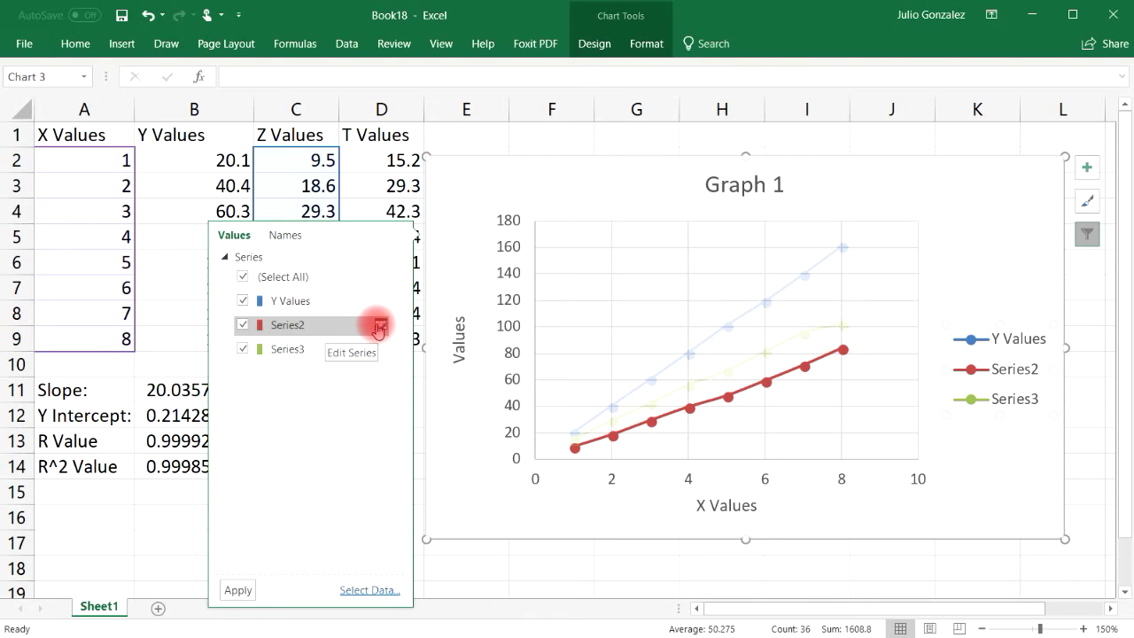
{"action": "left_click", "coordinate": [577, 392]}
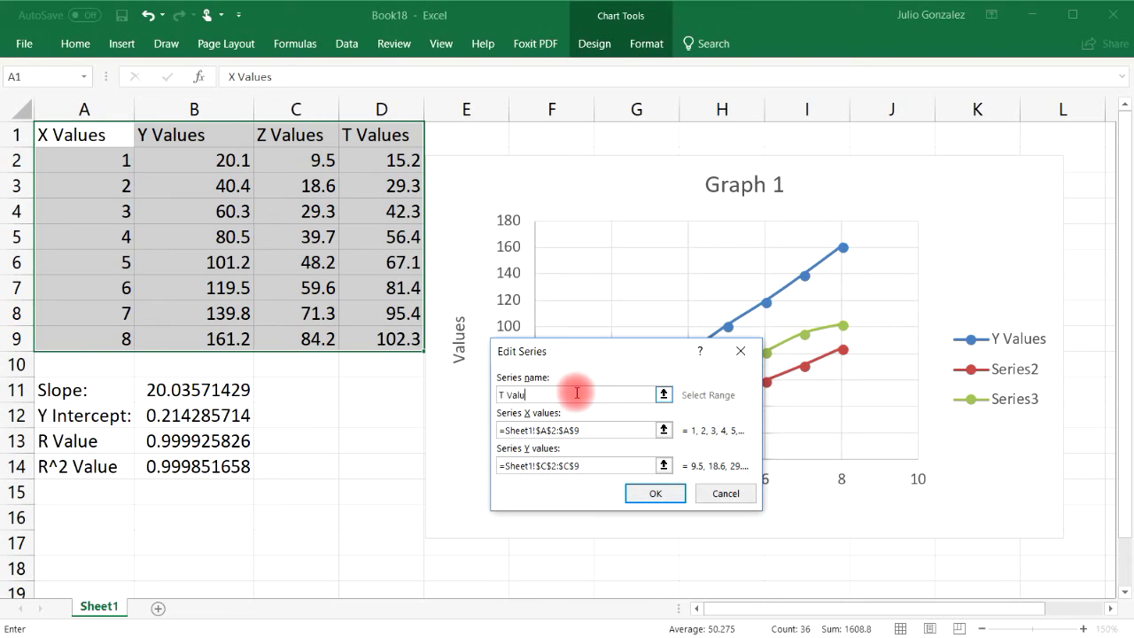
{"action": "left_click", "coordinate": [661, 486]}
{"action": "left_click", "coordinate": [1032, 355]}
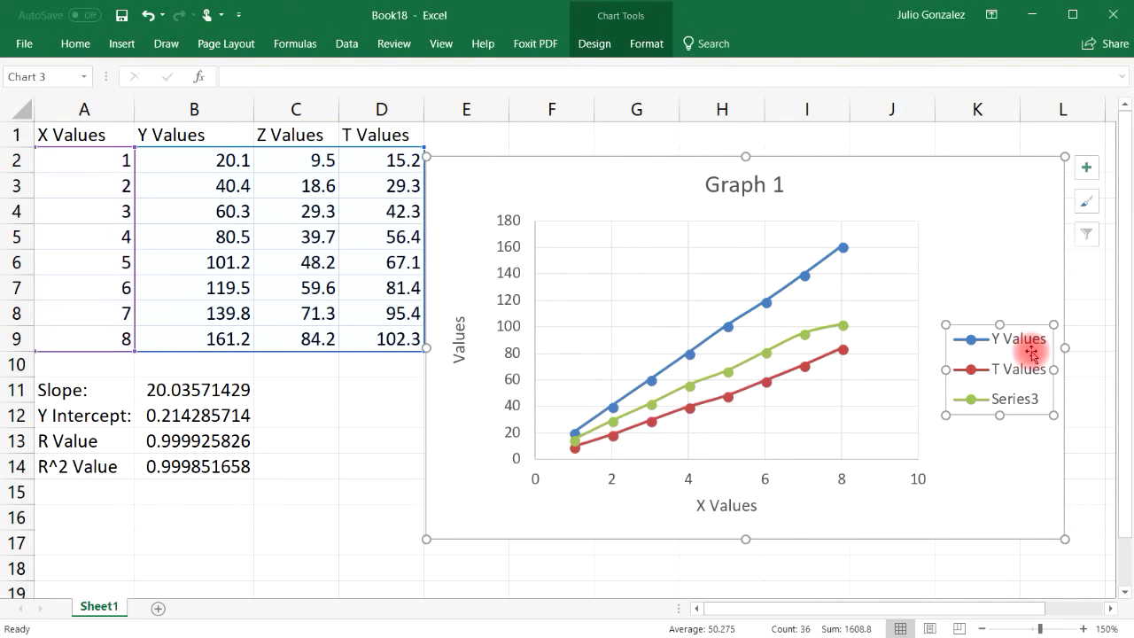
{"action": "left_click", "coordinate": [1026, 195]}
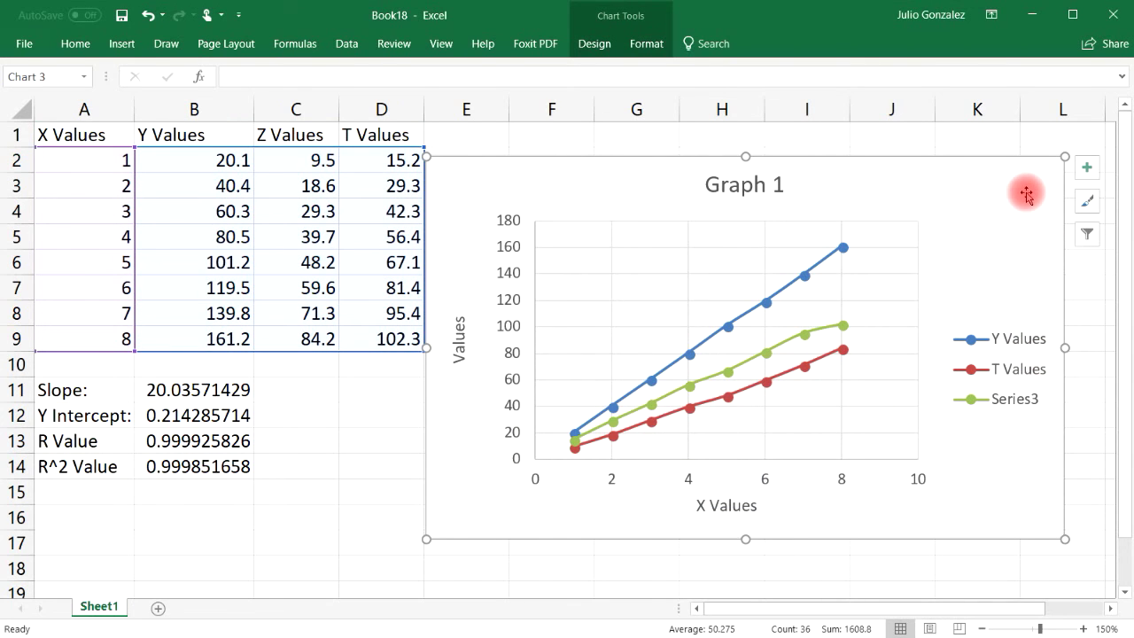
Step: Delete the existing chart and insert a scatter chart with smooth lines and markers from A1:D9, including the column headers
{"action": "key", "text": "Delete"}
{"action": "left_click", "coordinate": [850, 288]}
{"action": "left_click_drag", "start_coordinate": [56, 135], "coordinate": [394, 339]}
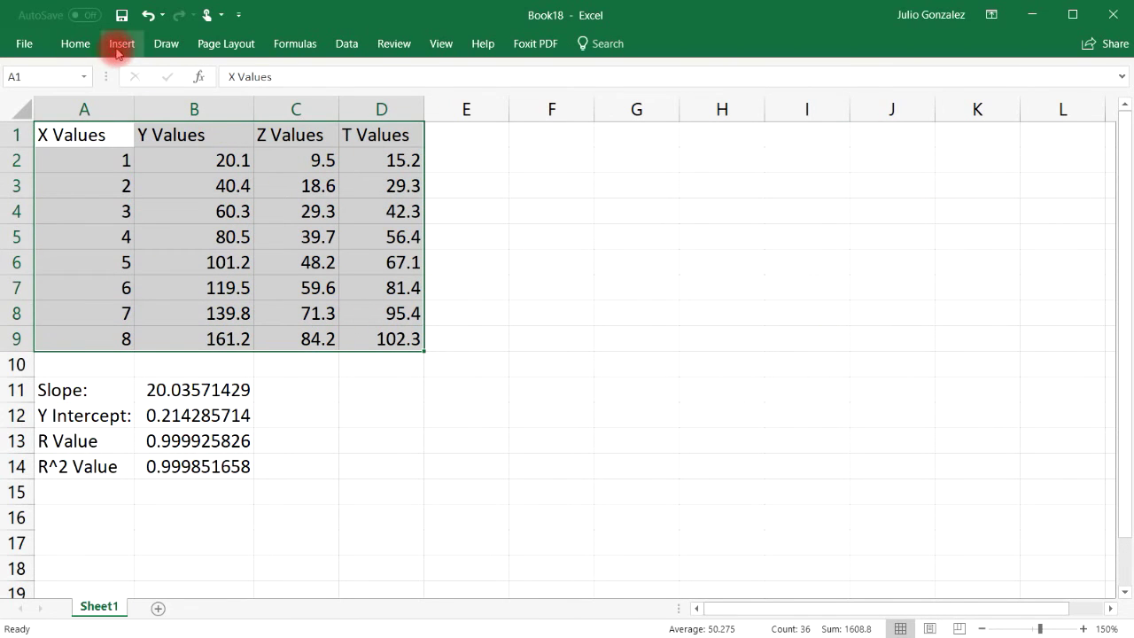
{"action": "left_click", "coordinate": [118, 48]}
{"action": "left_click", "coordinate": [572, 109]}
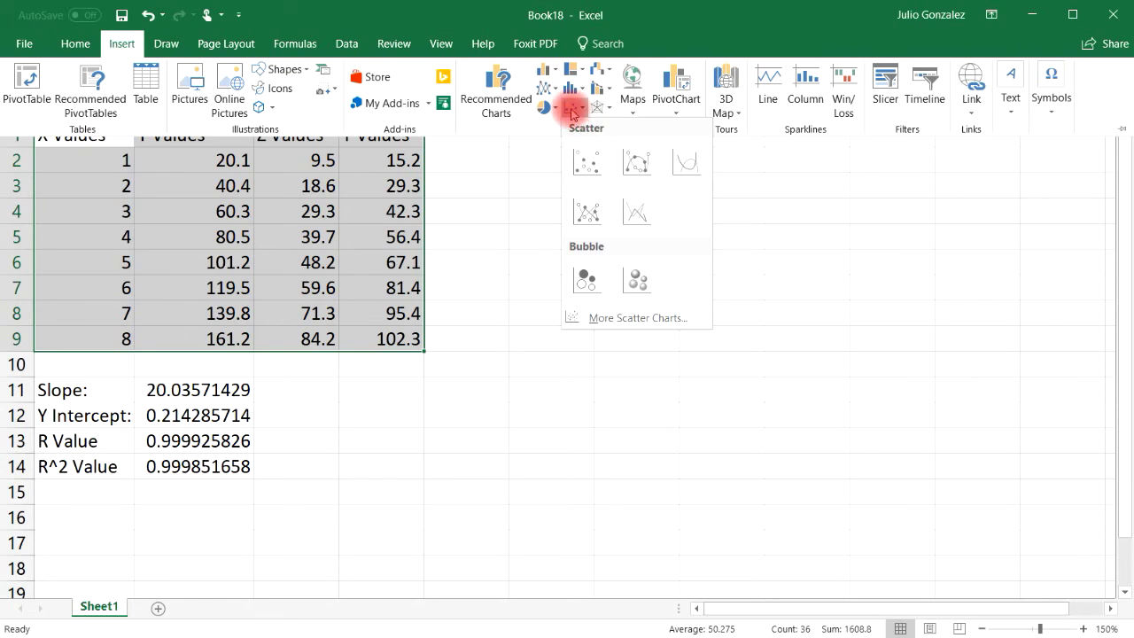
{"action": "left_click", "coordinate": [635, 163]}
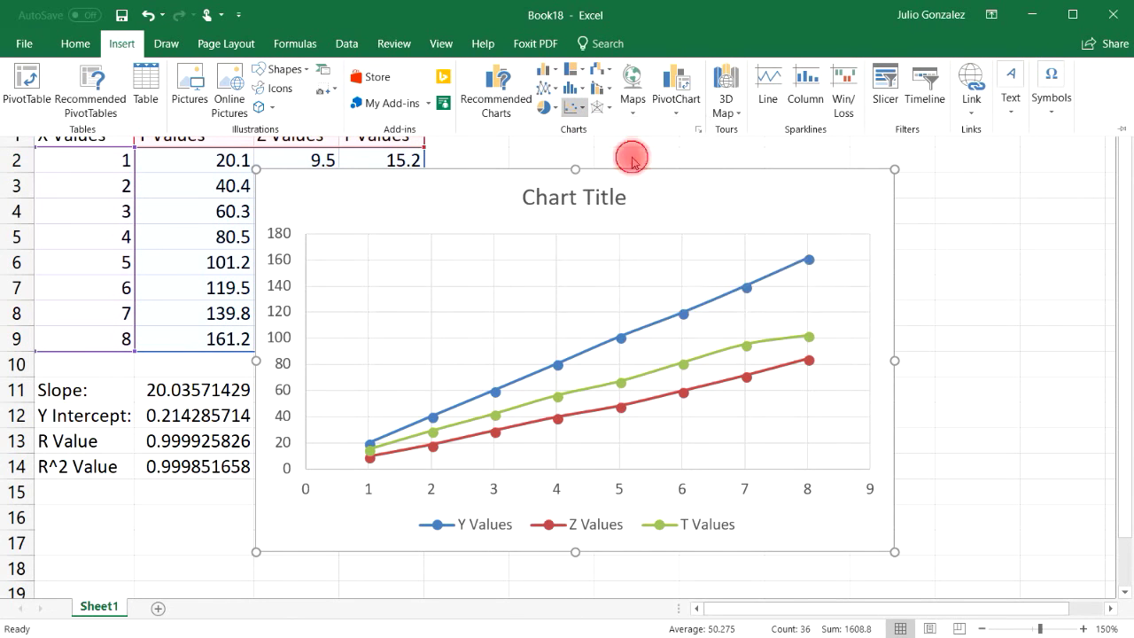
Step: Move the new chart beside the data table and place its legend on the right
{"action": "left_click_drag", "start_coordinate": [714, 203], "coordinate": [900, 190]}
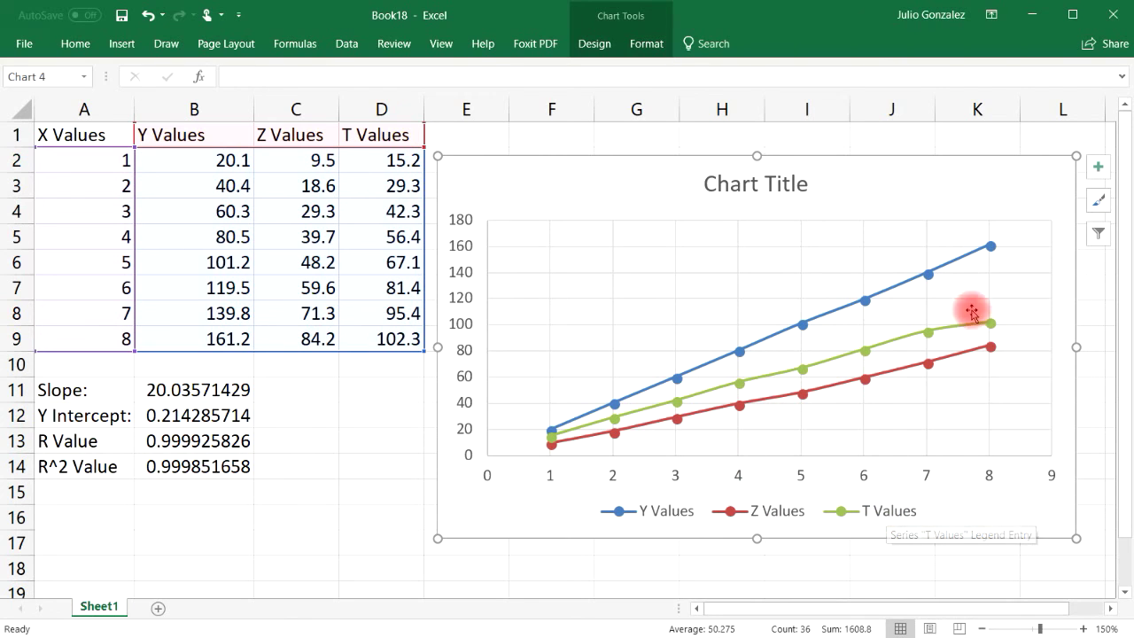
{"action": "left_click", "coordinate": [1098, 168]}
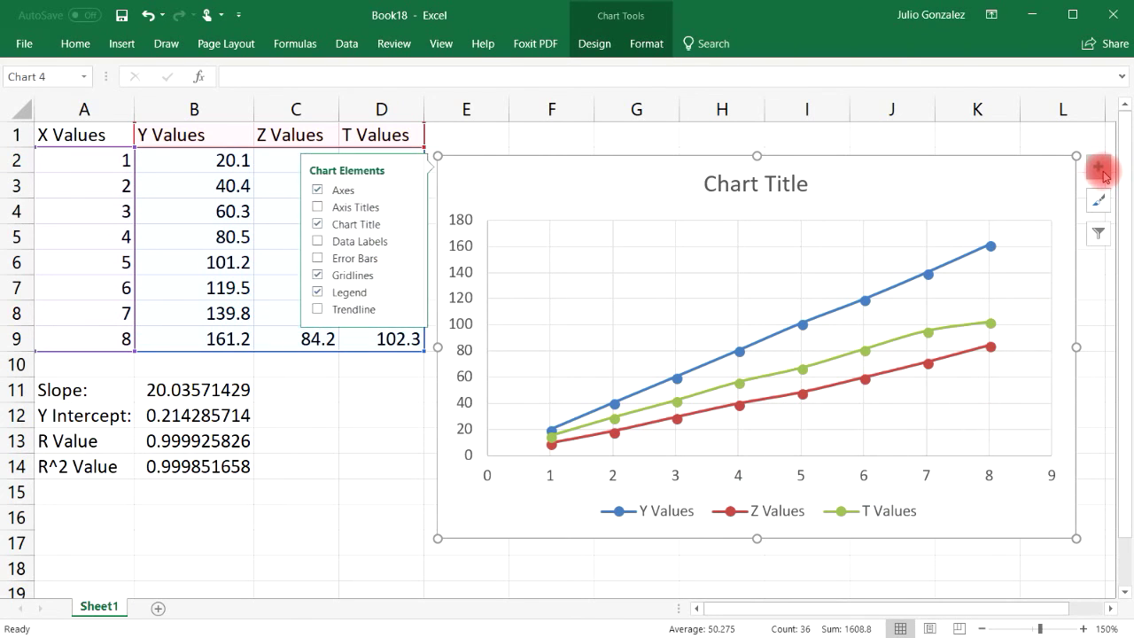
{"action": "left_click", "coordinate": [407, 291]}
{"action": "left_click", "coordinate": [449, 301]}
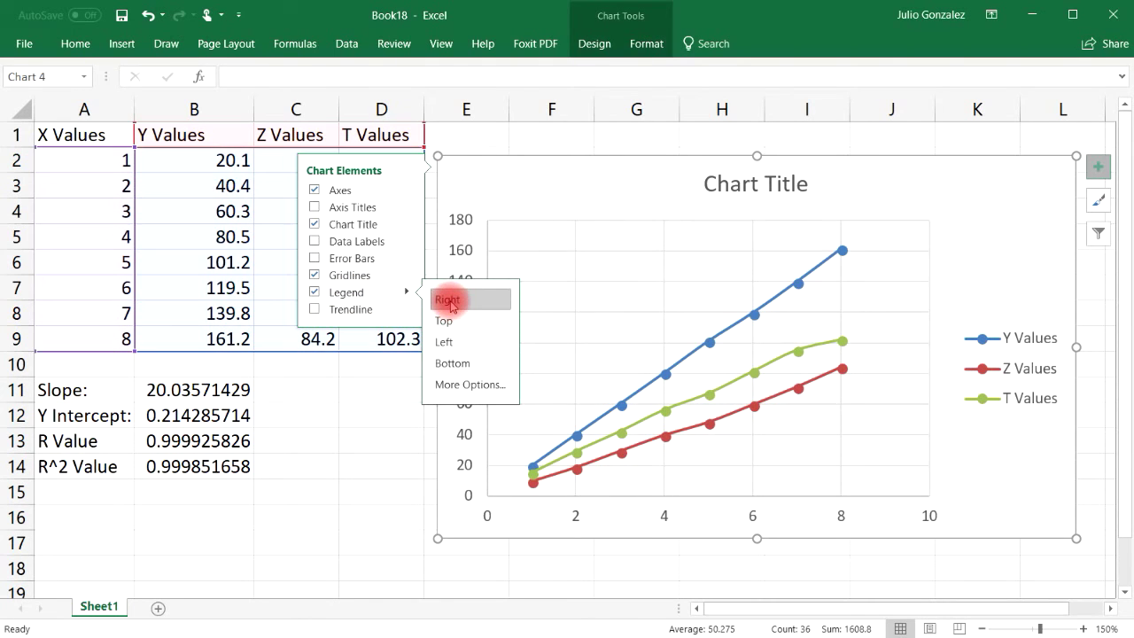
Step: Try a trendline on the Y Values series and remove it from the chart
{"action": "left_click", "coordinate": [356, 305]}
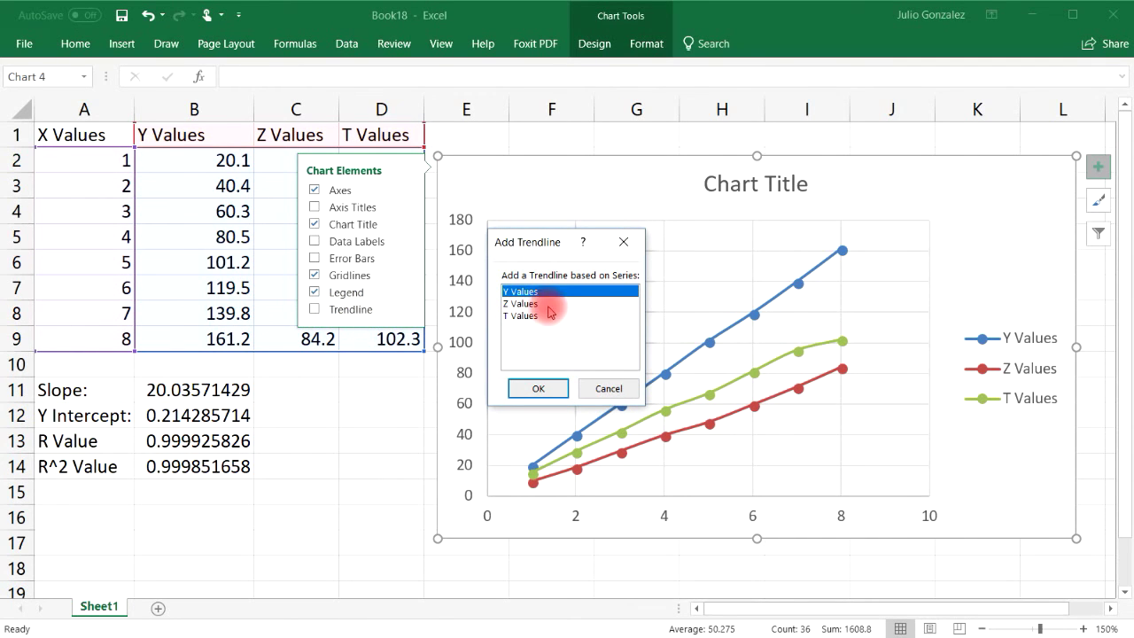
{"action": "left_click", "coordinate": [549, 386]}
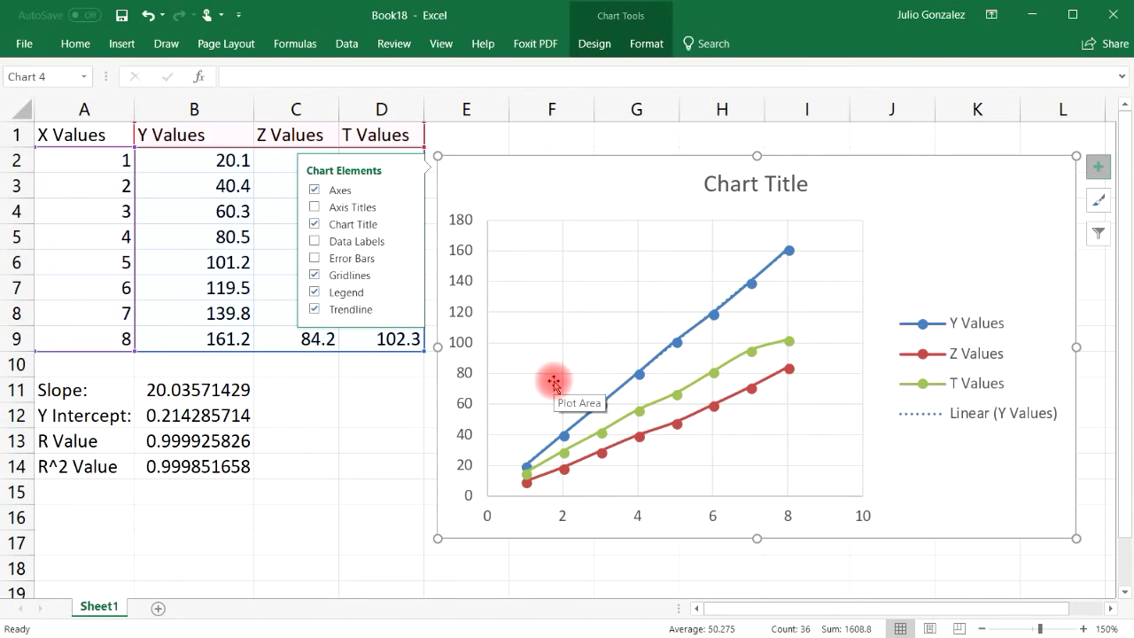
{"action": "left_click", "coordinate": [321, 309]}
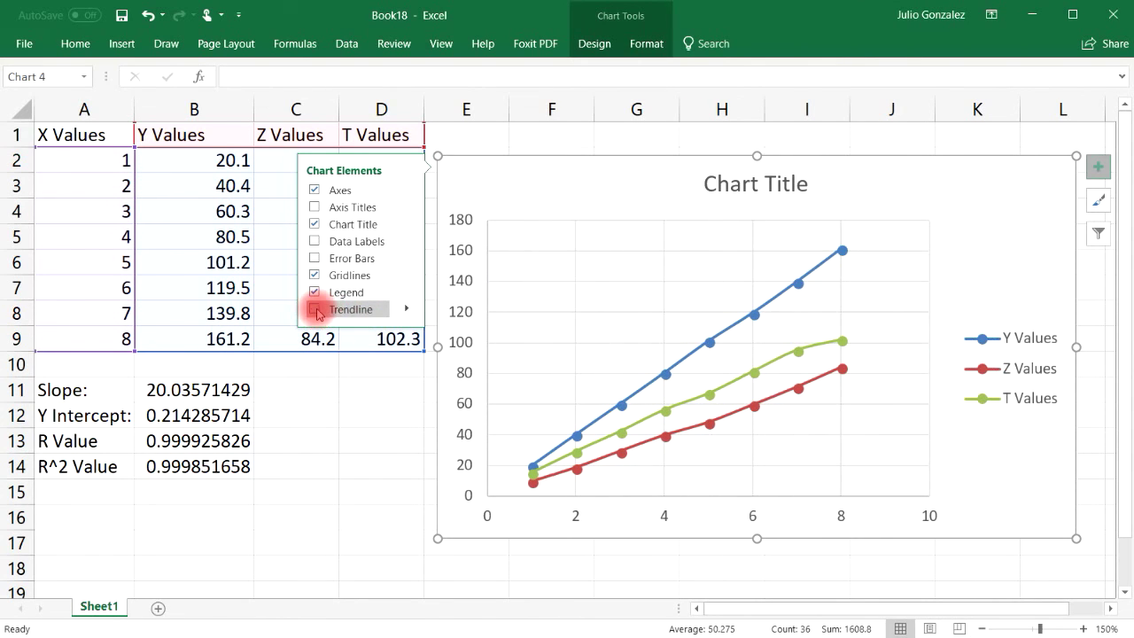
Step: Add a linear trendline based on the Z Values series, with its formatting options open
{"action": "left_click", "coordinate": [406, 309]}
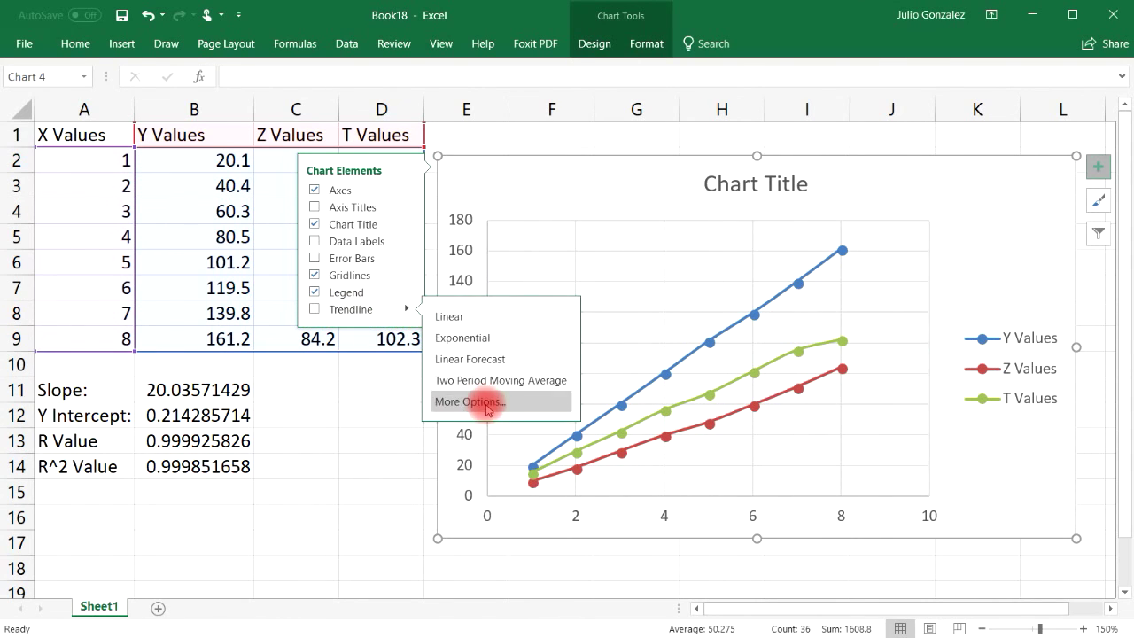
{"action": "left_click", "coordinate": [489, 401]}
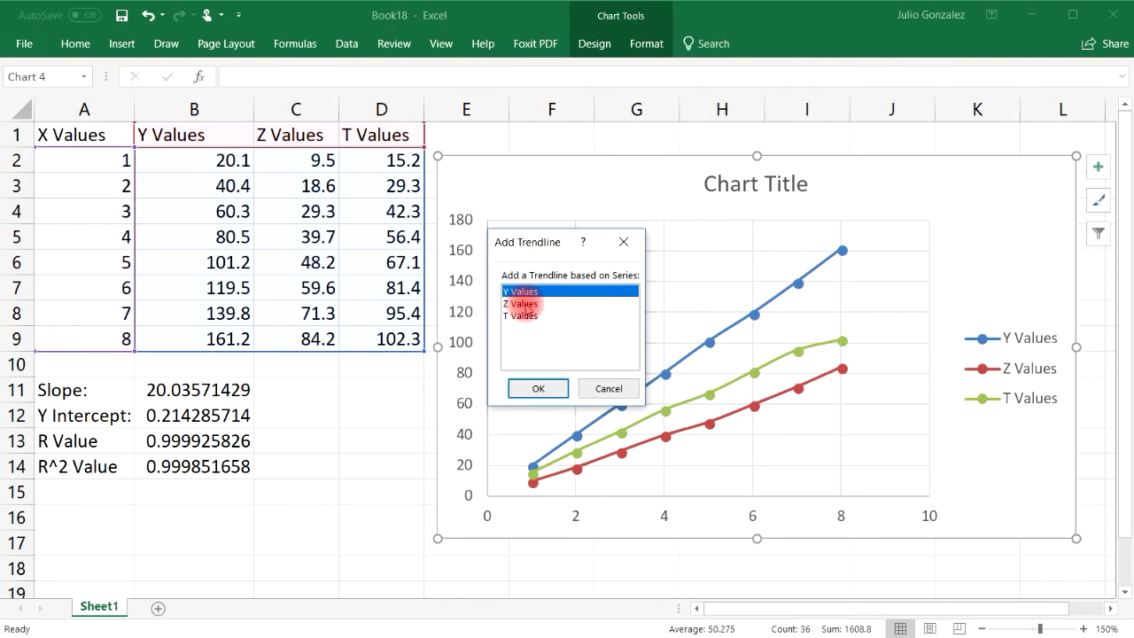
{"action": "left_click", "coordinate": [526, 306]}
{"action": "left_click", "coordinate": [538, 388]}
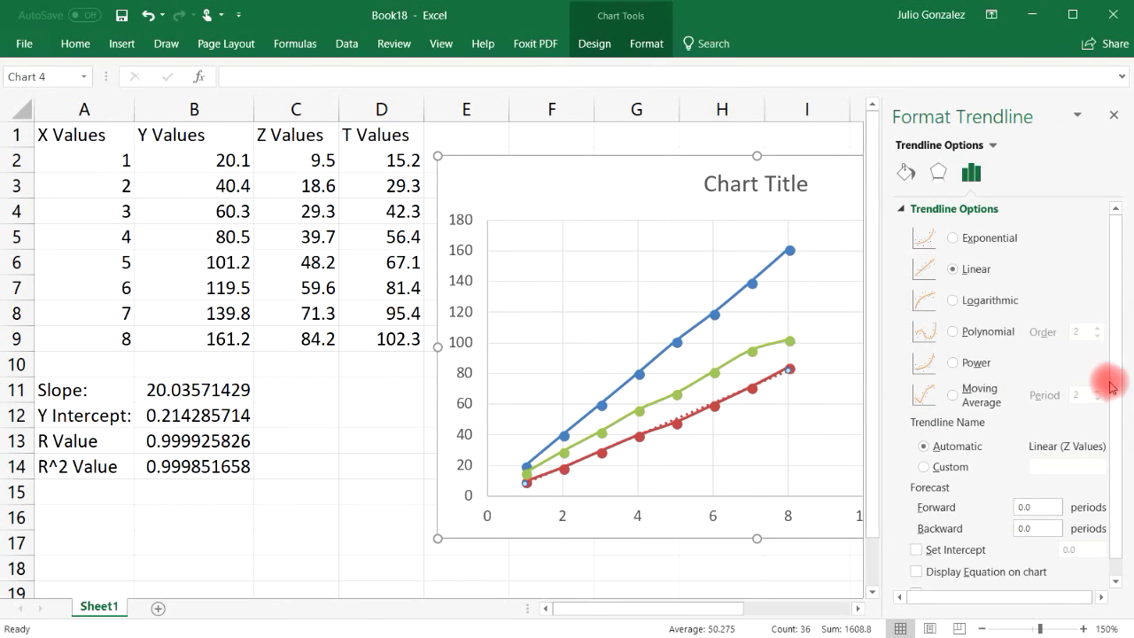
Step: Display the Z Values trendline's equation and R-squared value, and move their label above the plot area, to the left of the chart title
{"action": "left_click_drag", "start_coordinate": [1112, 380], "coordinate": [1115, 416]}
{"action": "left_click", "coordinate": [916, 553]}
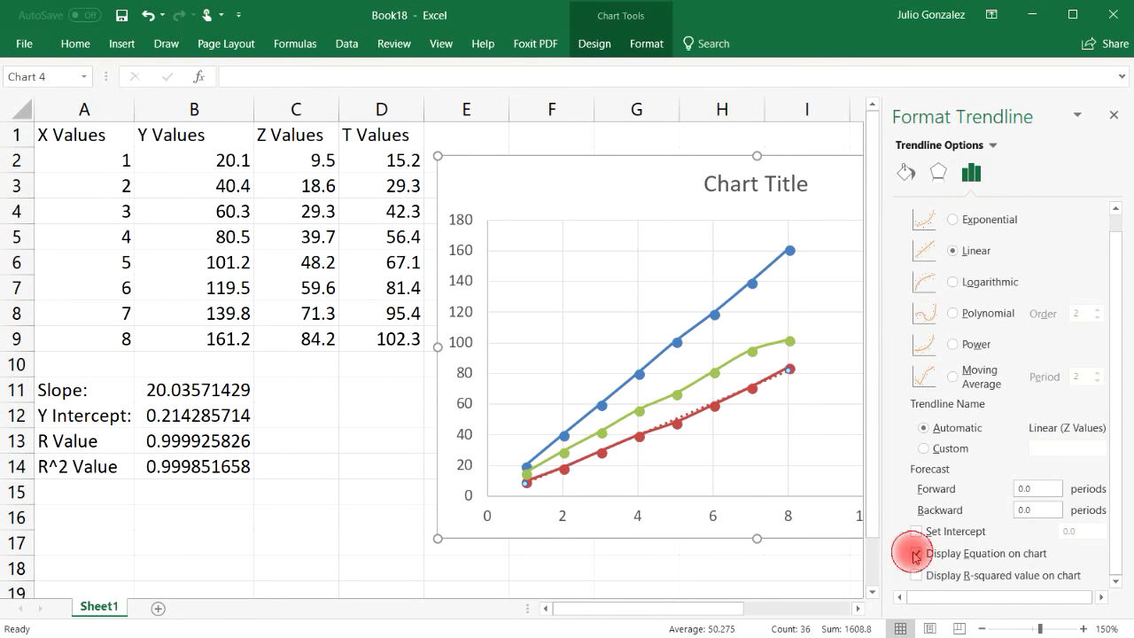
{"action": "left_click", "coordinate": [918, 577]}
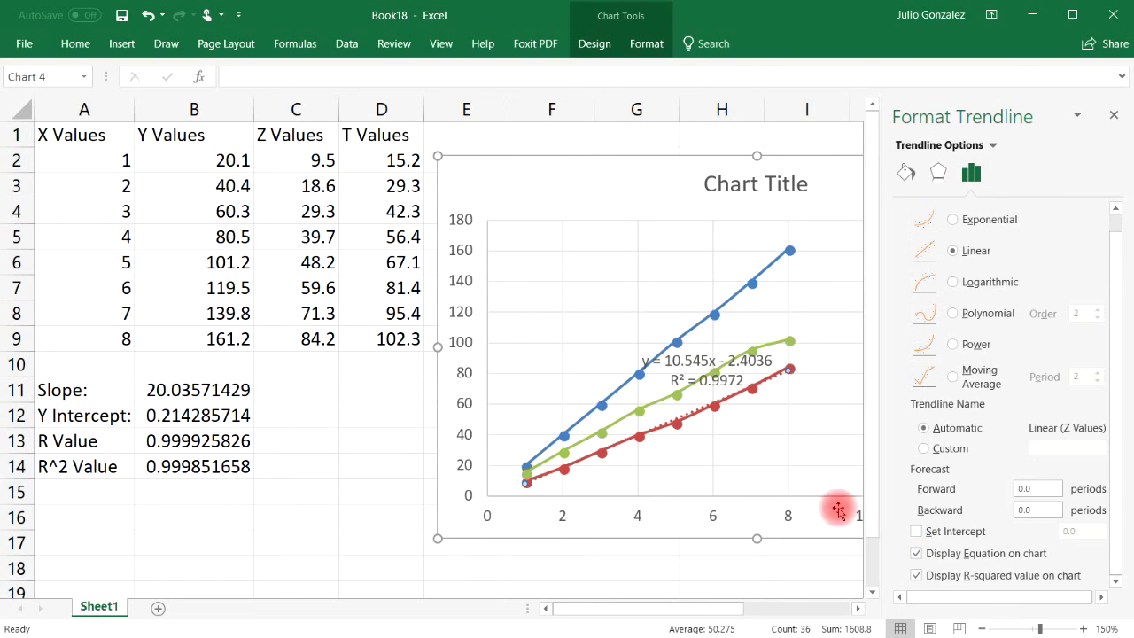
{"action": "left_click_drag", "start_coordinate": [709, 356], "coordinate": [601, 194]}
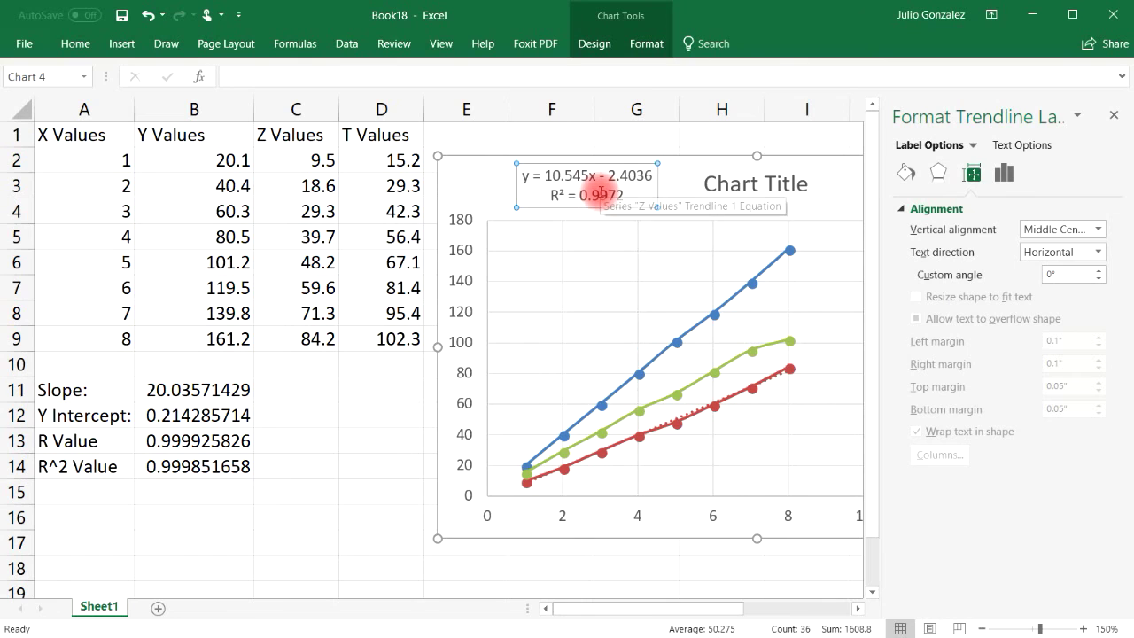
{"action": "left_click", "coordinate": [1114, 115]}
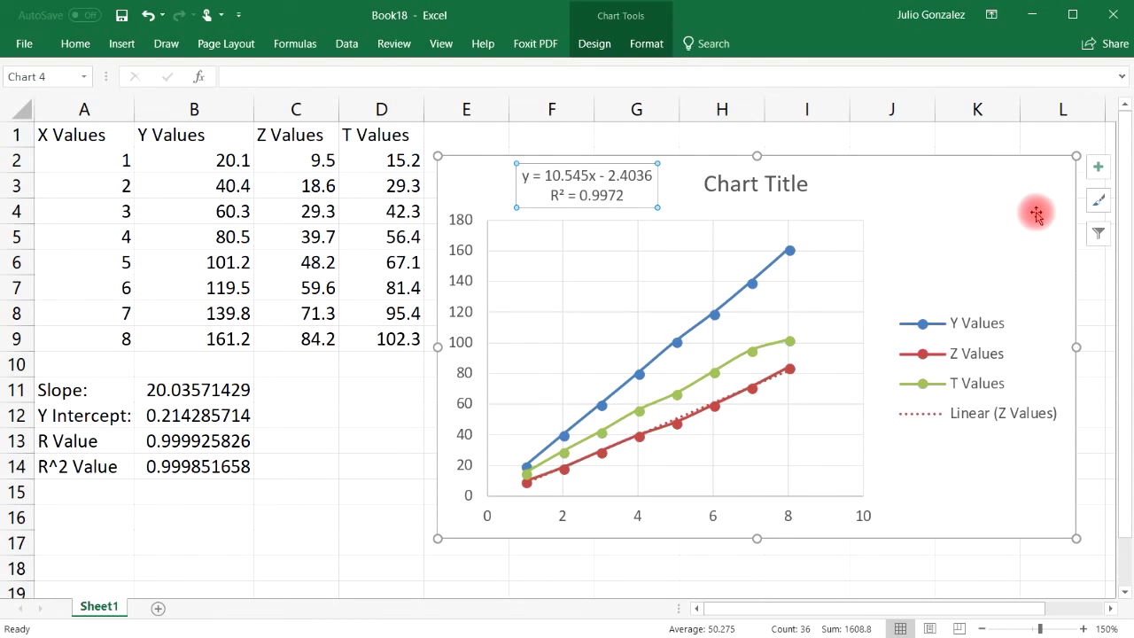
Step: Add a linear trendline based on the T Values series
{"action": "left_click", "coordinate": [1099, 168]}
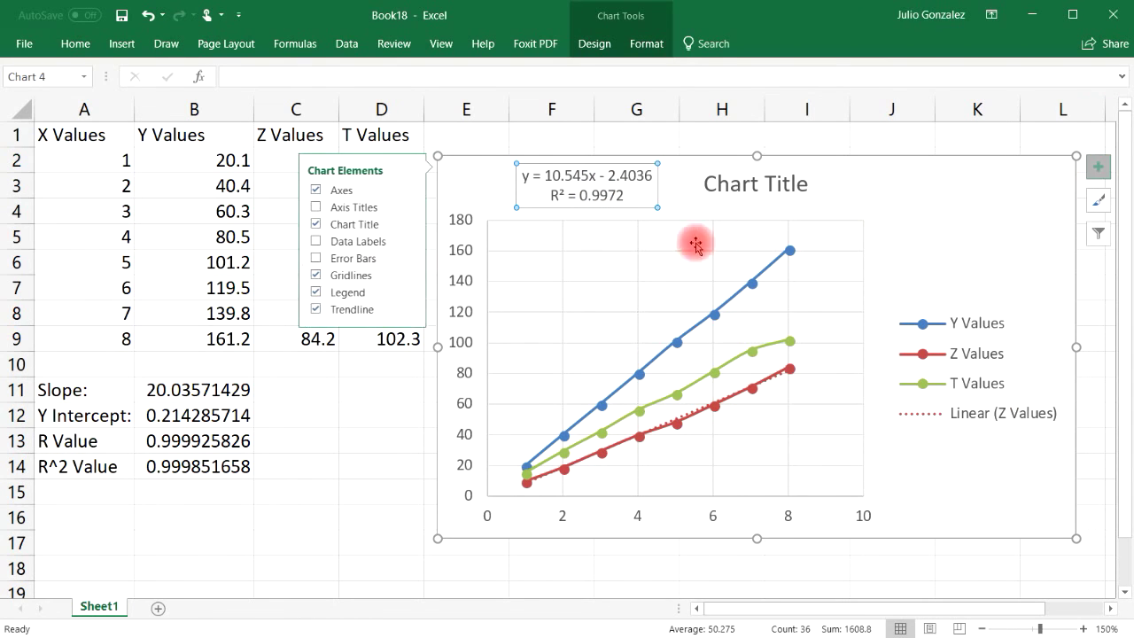
{"action": "left_click", "coordinate": [404, 309]}
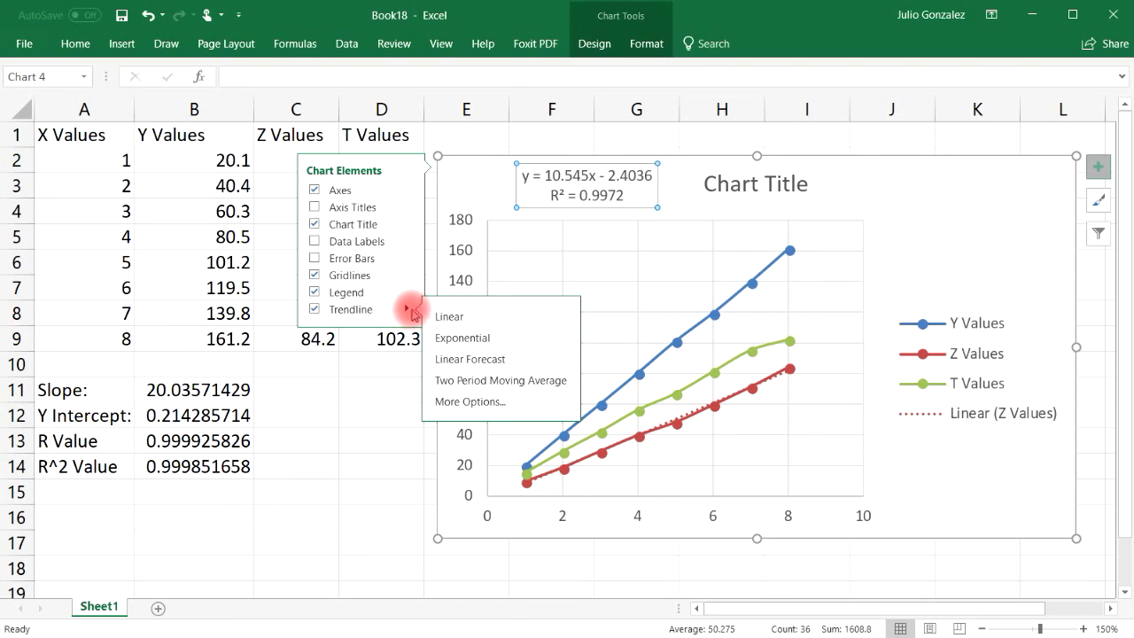
{"action": "left_click", "coordinate": [426, 321]}
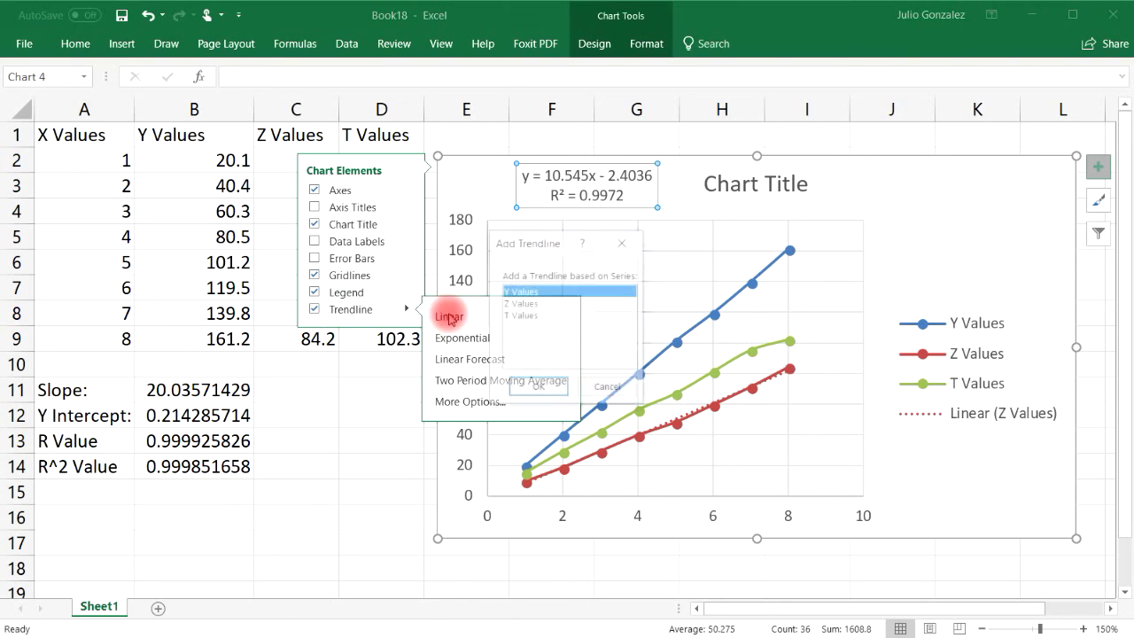
{"action": "left_click", "coordinate": [535, 329]}
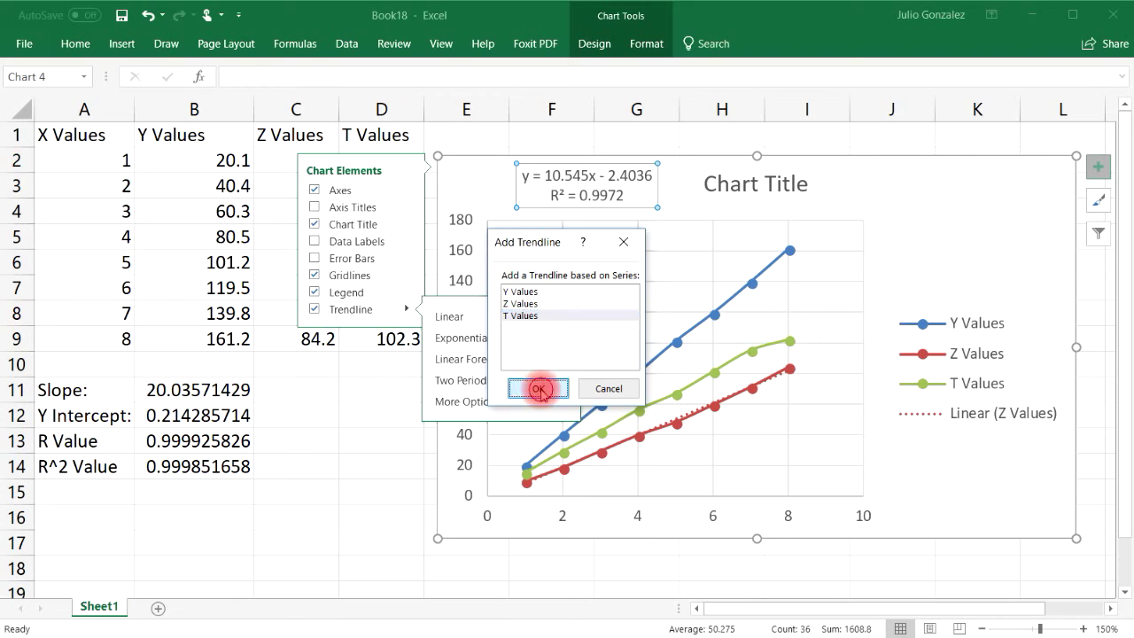
{"action": "left_click", "coordinate": [537, 388]}
Step: Add a second linear trendline to the T Values series, displaying its equation and R-squared value on the chart
{"action": "left_click", "coordinate": [503, 403]}
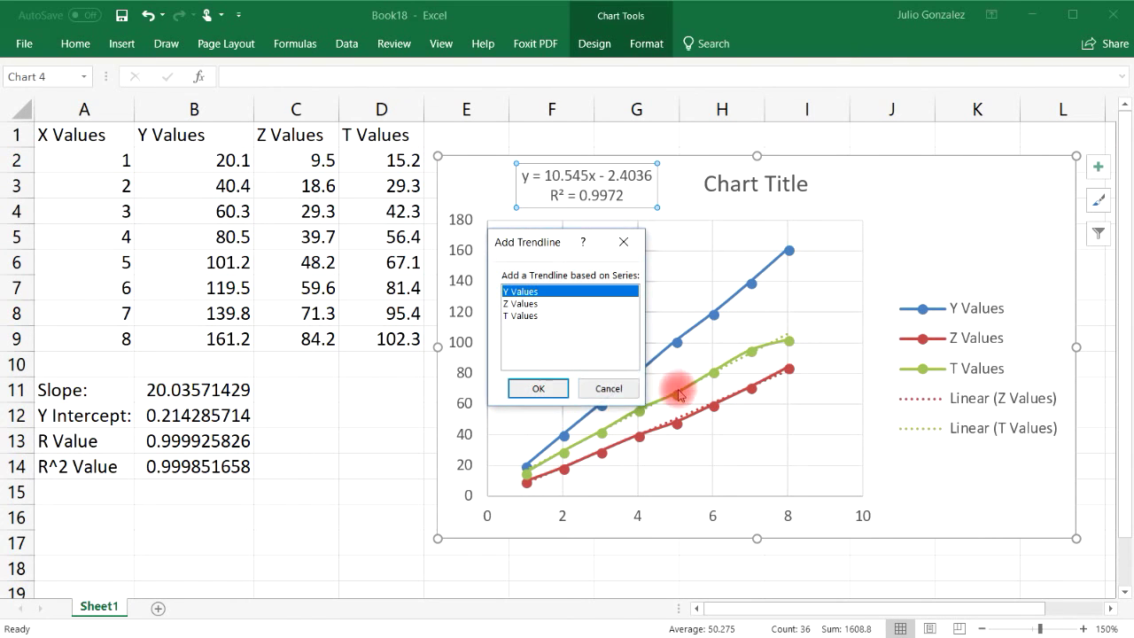
{"action": "left_click", "coordinate": [529, 315]}
{"action": "left_click", "coordinate": [538, 388]}
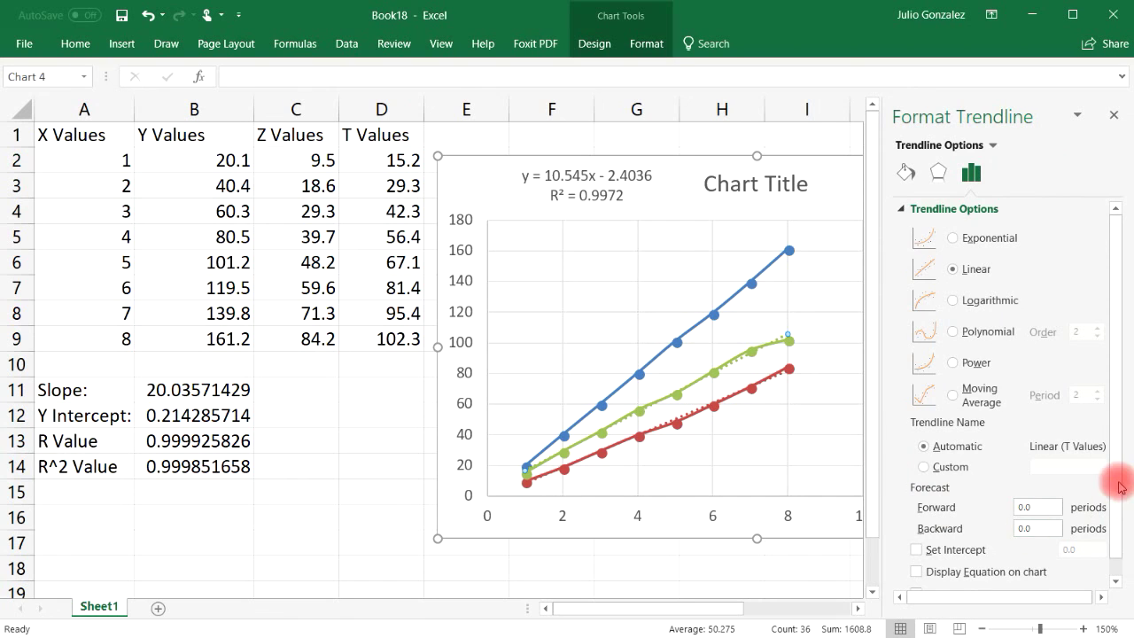
{"action": "scroll", "coordinate": [966, 567], "scroll_direction": "down", "scroll_amount": 1}
{"action": "left_click", "coordinate": [916, 553]}
{"action": "left_click", "coordinate": [915, 574]}
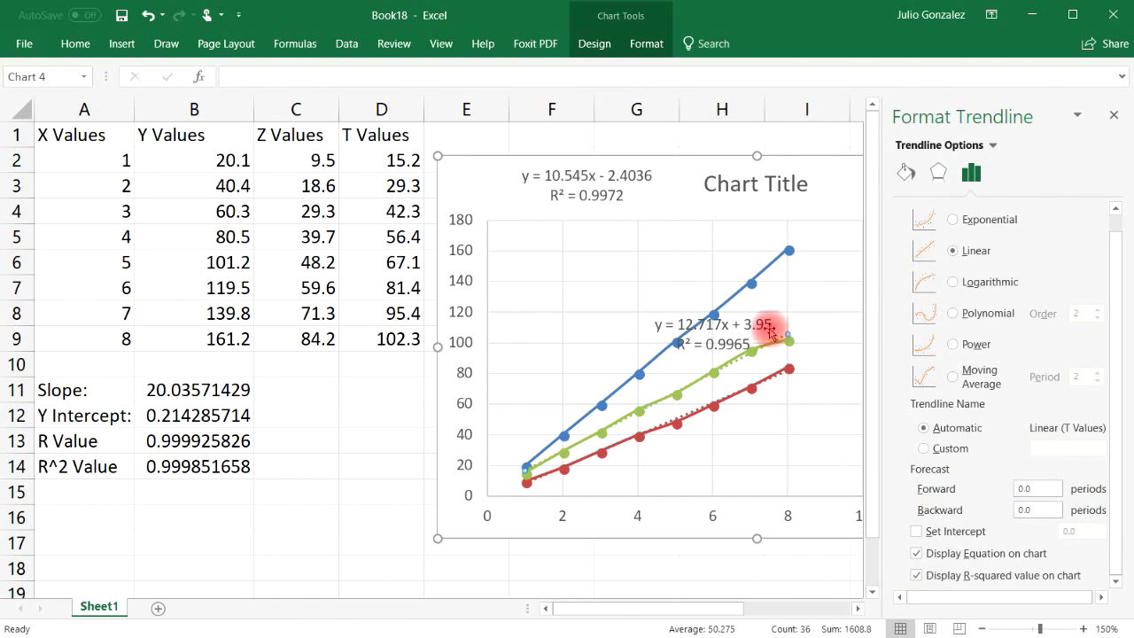
Step: Close the trendline formatting options and move the T Values equation label to the right of the chart title
{"action": "left_click", "coordinate": [1113, 115]}
{"action": "left_click_drag", "start_coordinate": [777, 325], "coordinate": [984, 174]}
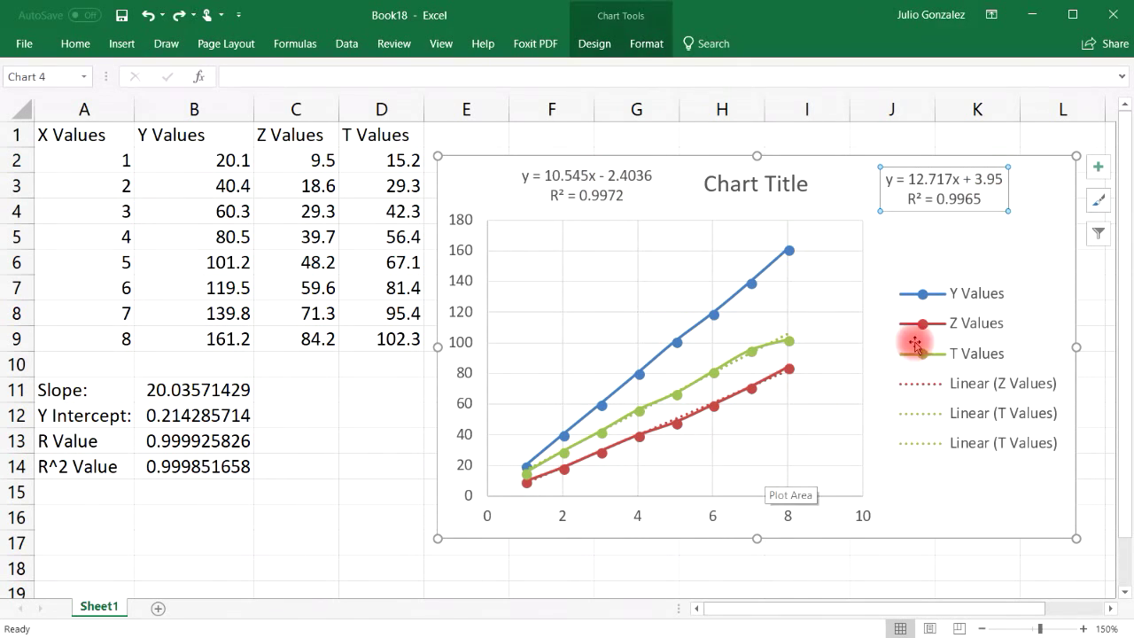
{"action": "left_click", "coordinate": [878, 177]}
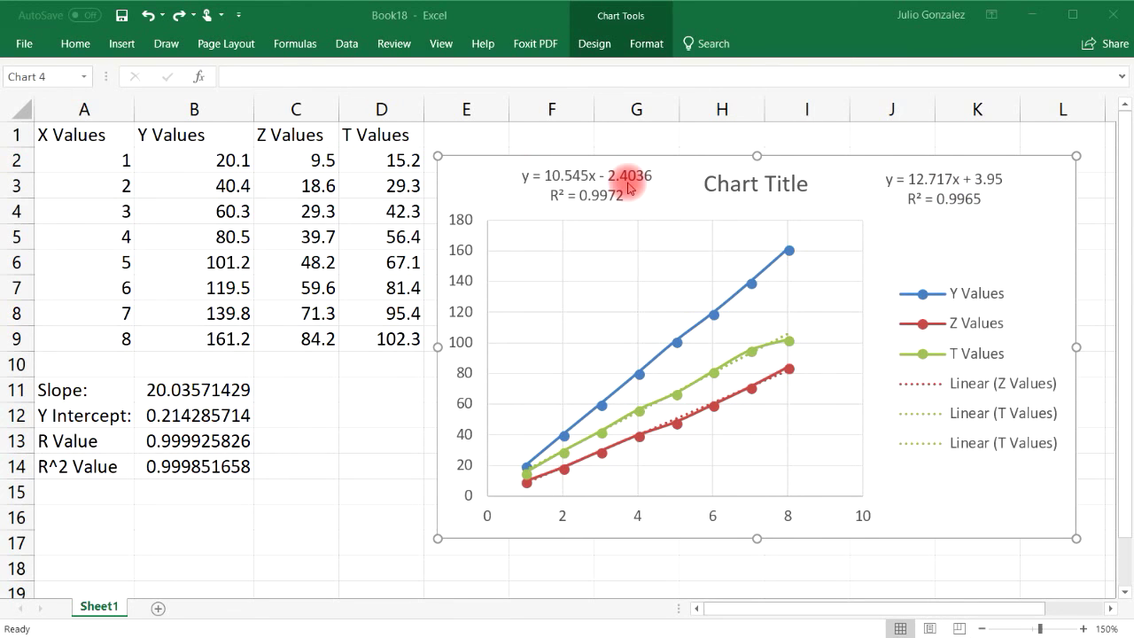
{"action": "left_click", "coordinate": [926, 200]}
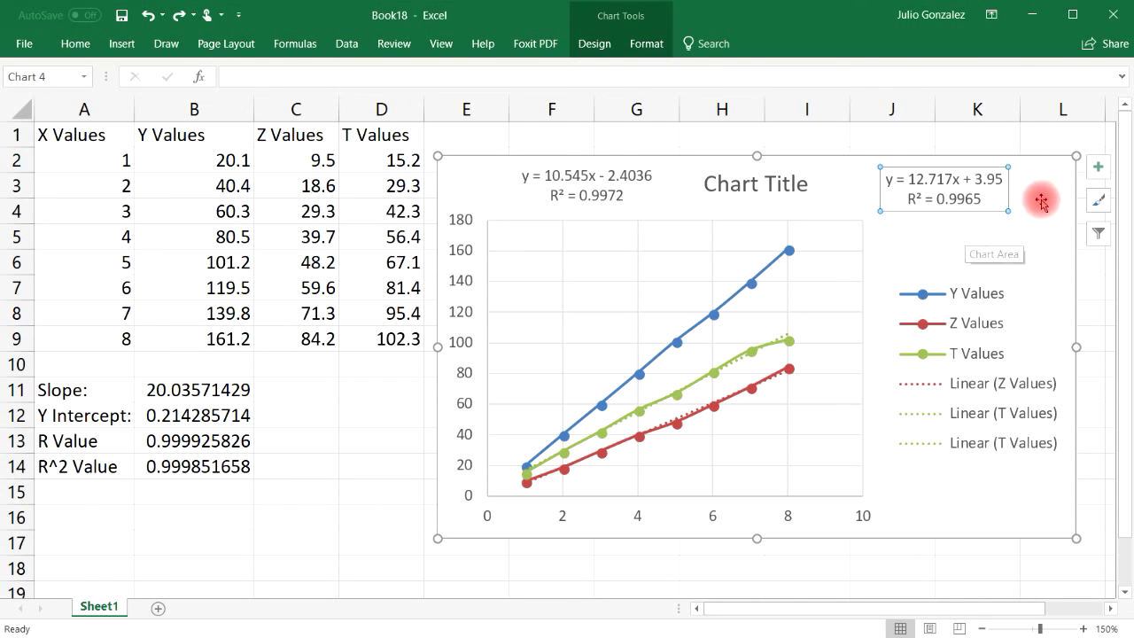
Step: Remove all trendlines from the chart and move the chart about two rows down
{"action": "left_click", "coordinate": [1097, 168]}
{"action": "left_click", "coordinate": [317, 309]}
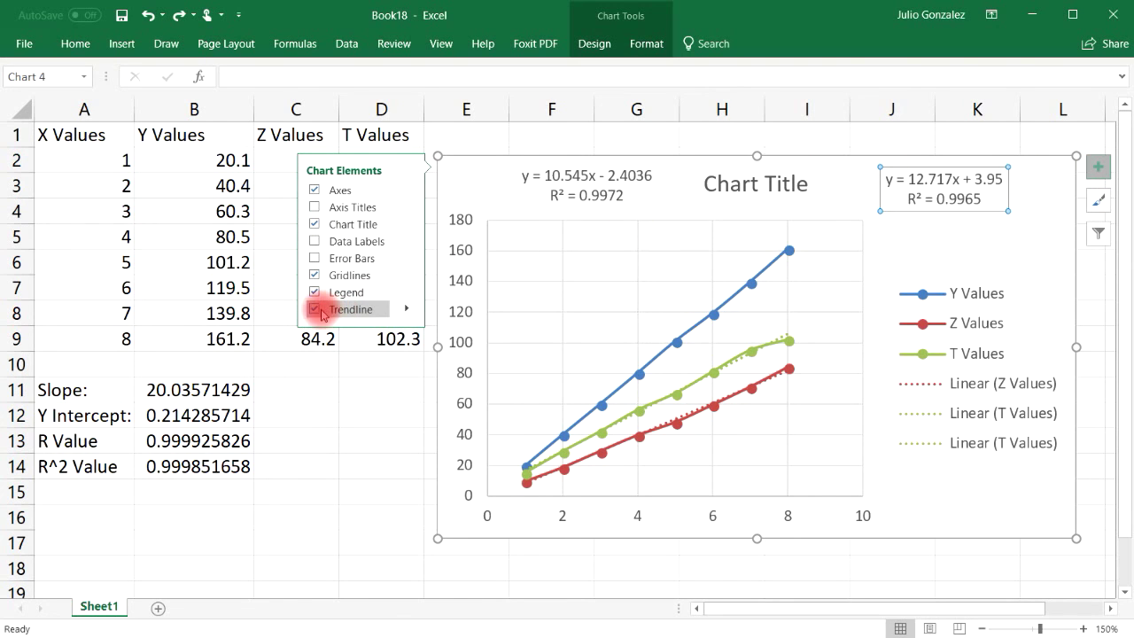
{"action": "left_click", "coordinate": [317, 309]}
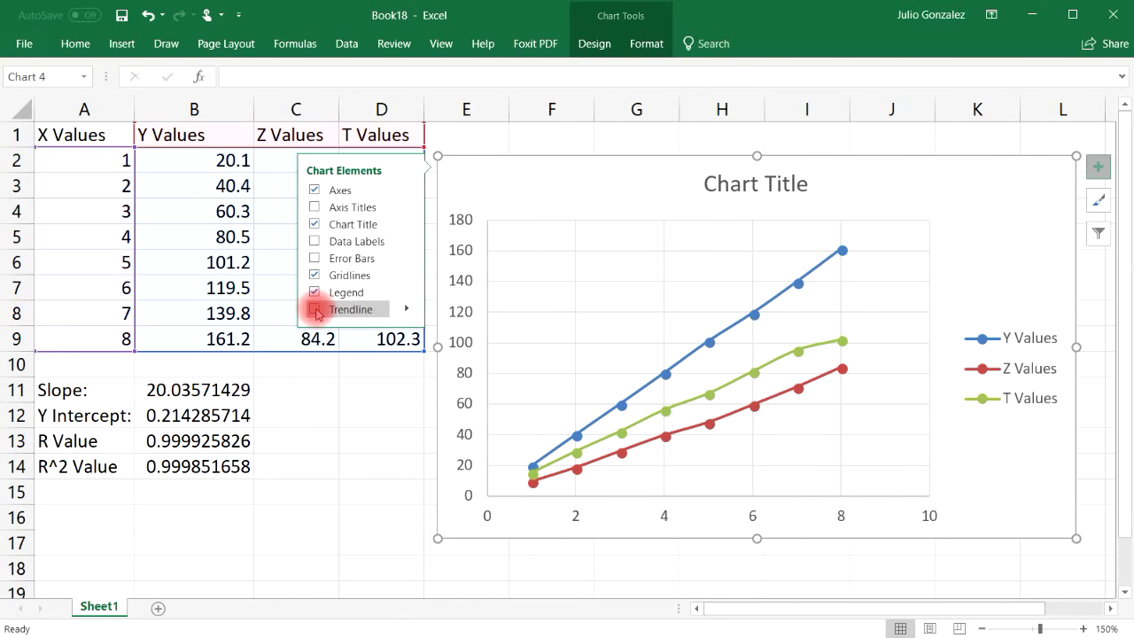
{"action": "left_click", "coordinate": [376, 470]}
{"action": "left_click_drag", "start_coordinate": [863, 181], "coordinate": [842, 248]}
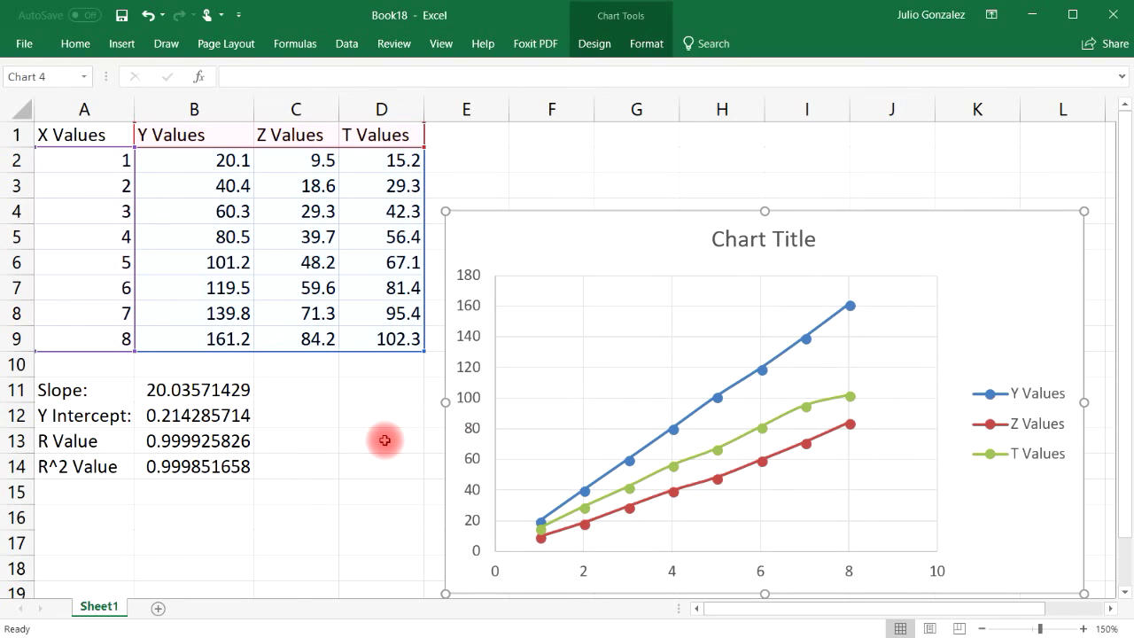